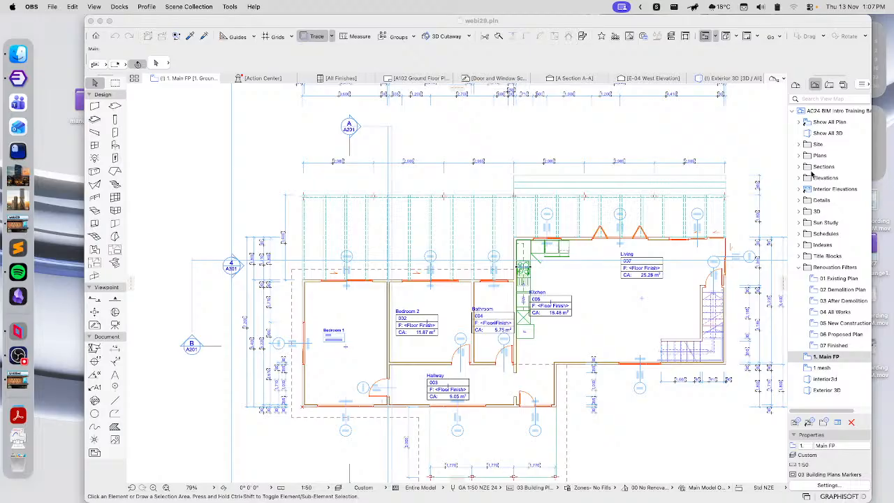
Examine the CI Tools command categories, including Coverings, Stairs, Quantities and Cabinets.
{"action": "left_click", "coordinate": [538, 24]}
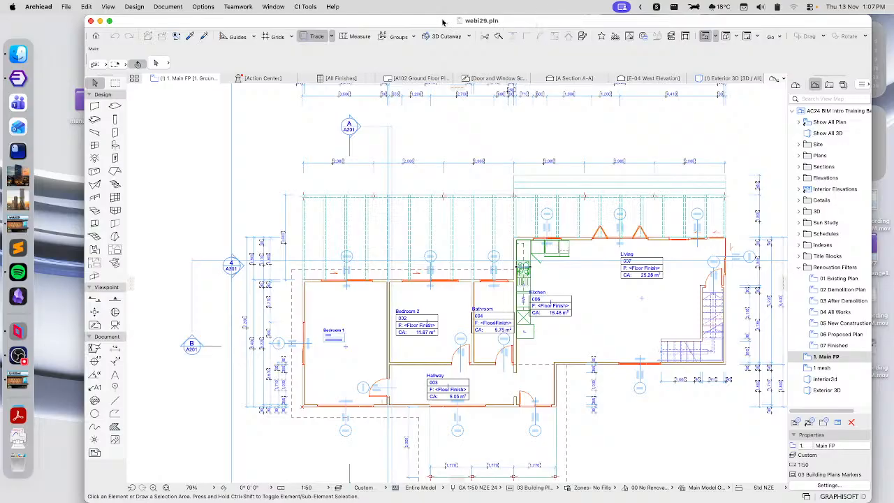
{"action": "left_click", "coordinate": [302, 7]}
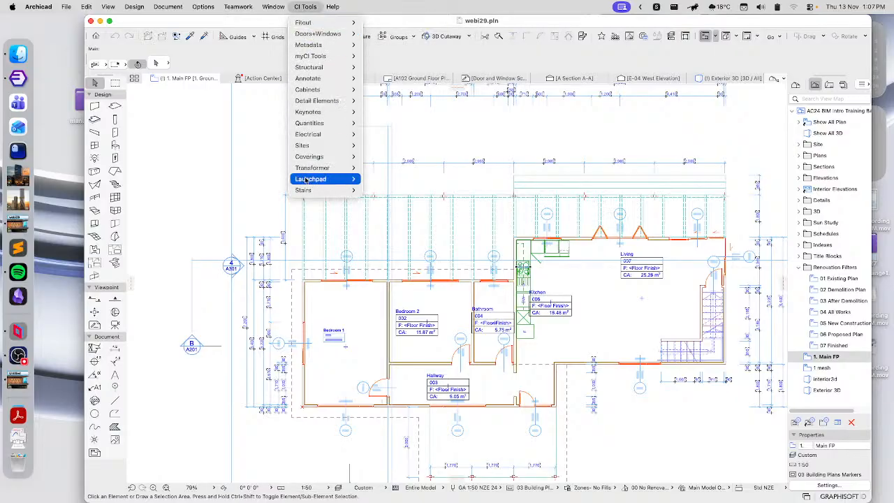
{"action": "mouse_move", "coordinate": [311, 183]}
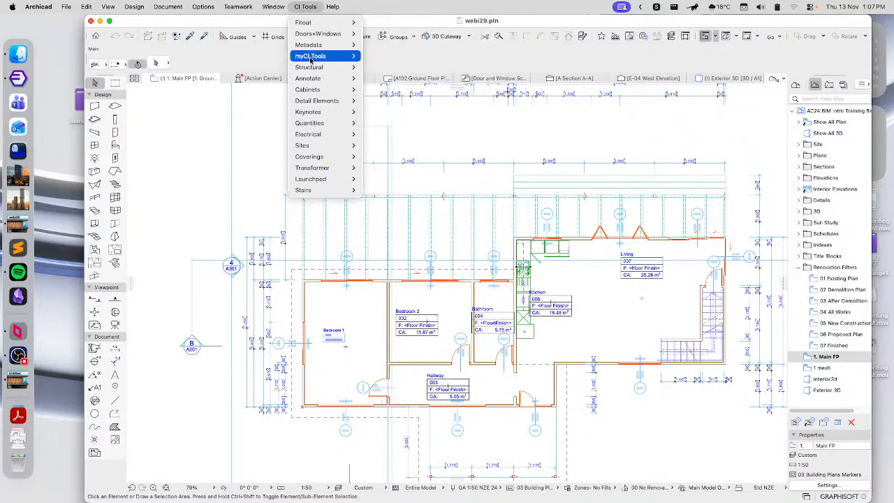
{"action": "mouse_move", "coordinate": [319, 156]}
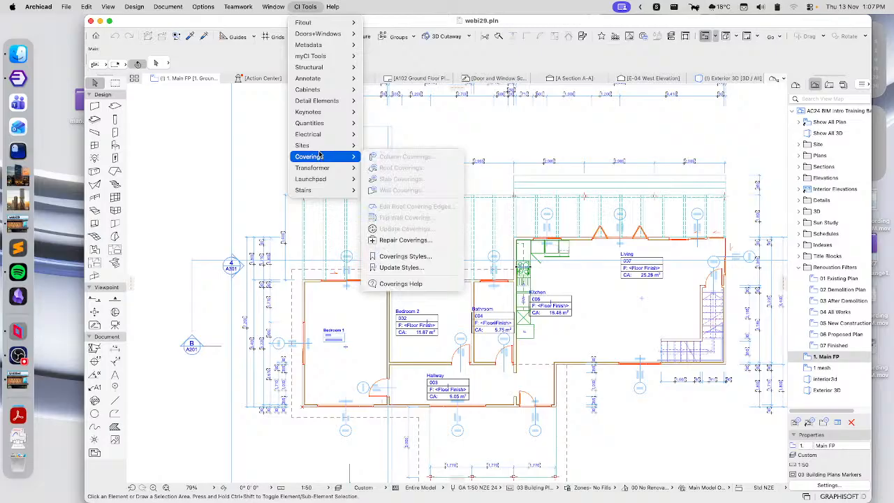
{"action": "mouse_move", "coordinate": [318, 45]}
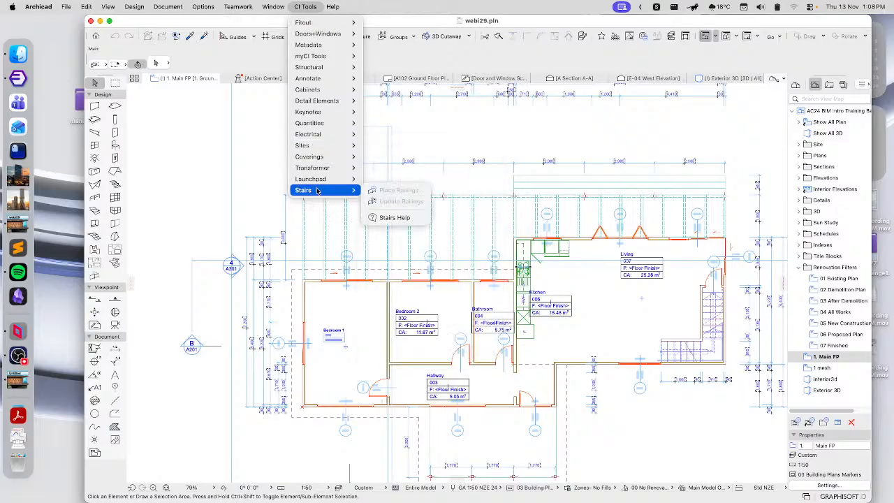
{"action": "mouse_move", "coordinate": [325, 24]}
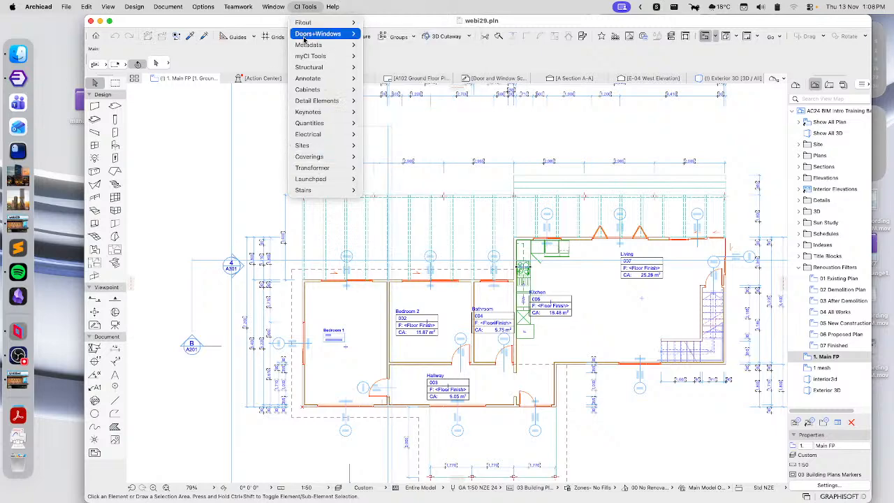
{"action": "mouse_move", "coordinate": [302, 37]}
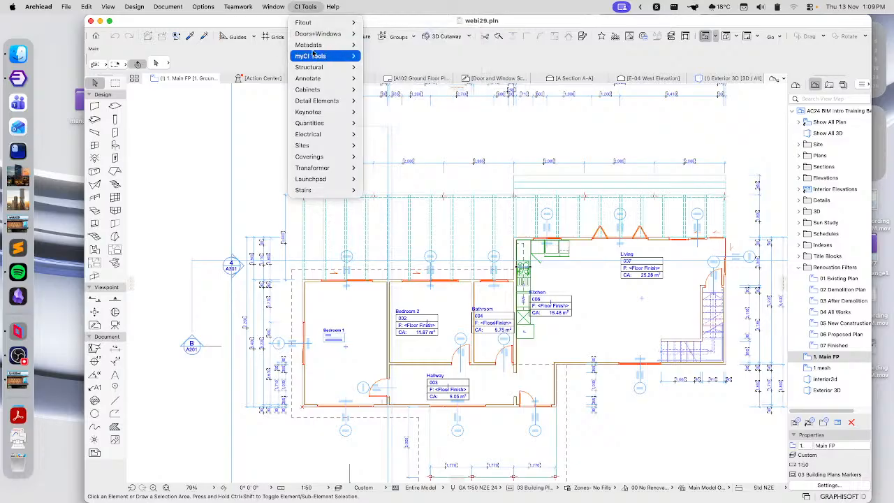
{"action": "mouse_move", "coordinate": [318, 123]}
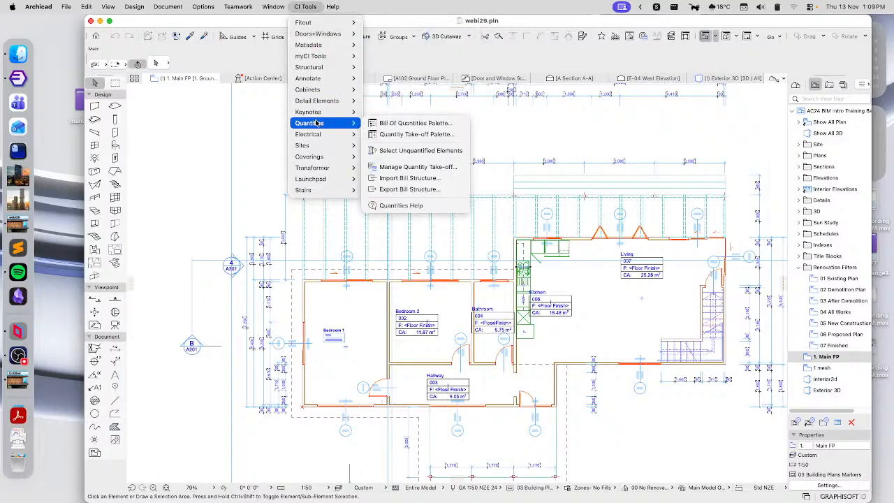
{"action": "mouse_move", "coordinate": [321, 91]}
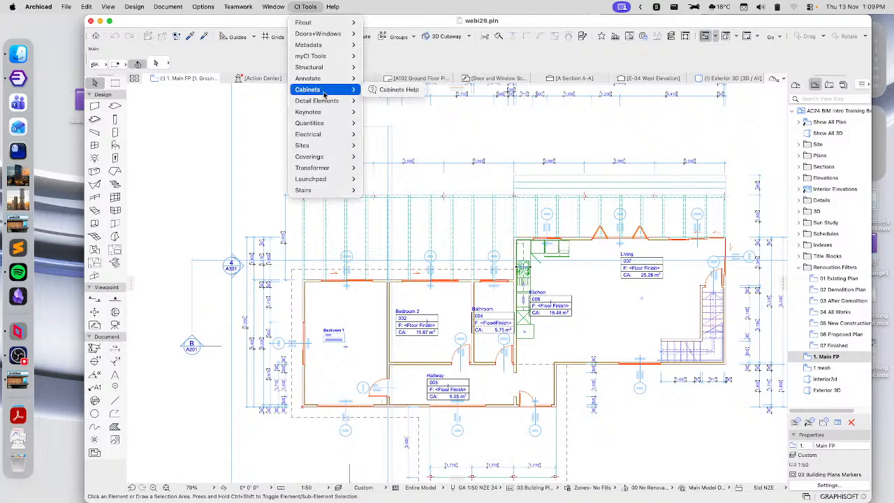
{"action": "left_click", "coordinate": [295, 9]}
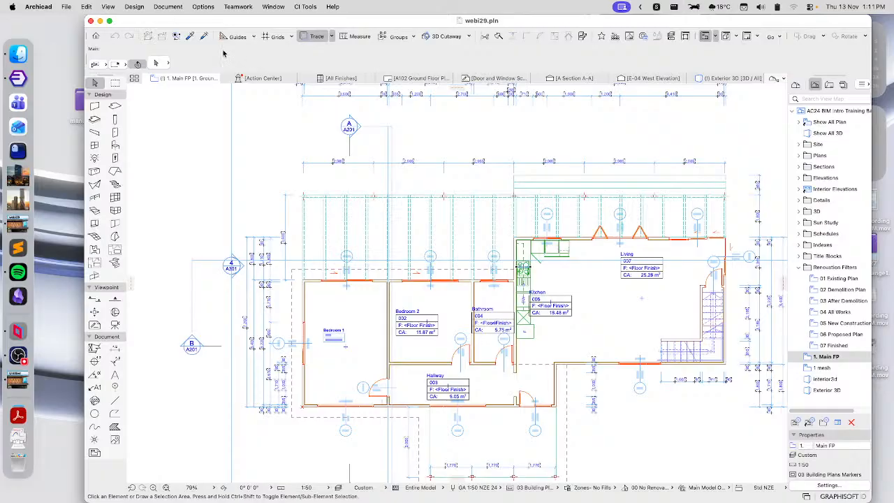
Apply the Architectural Profile 29 work environment profile.
{"action": "left_click", "coordinate": [204, 6]}
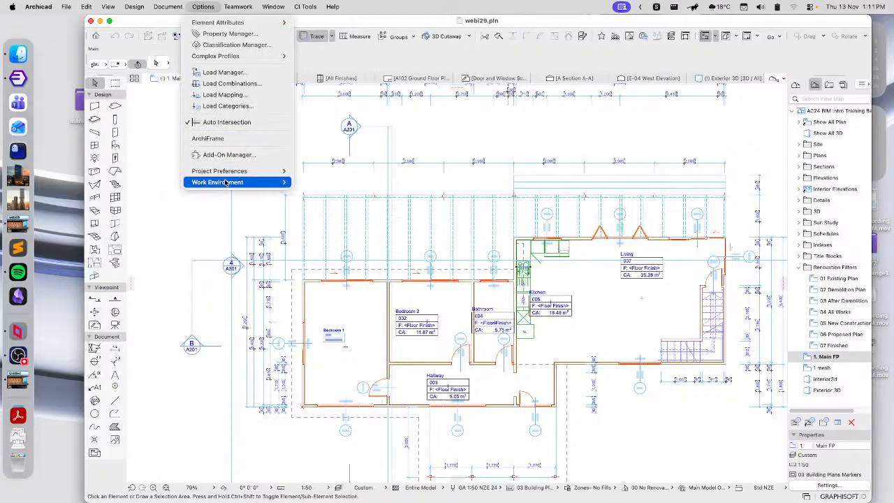
{"action": "mouse_move", "coordinate": [230, 182]}
{"action": "mouse_move", "coordinate": [329, 194]}
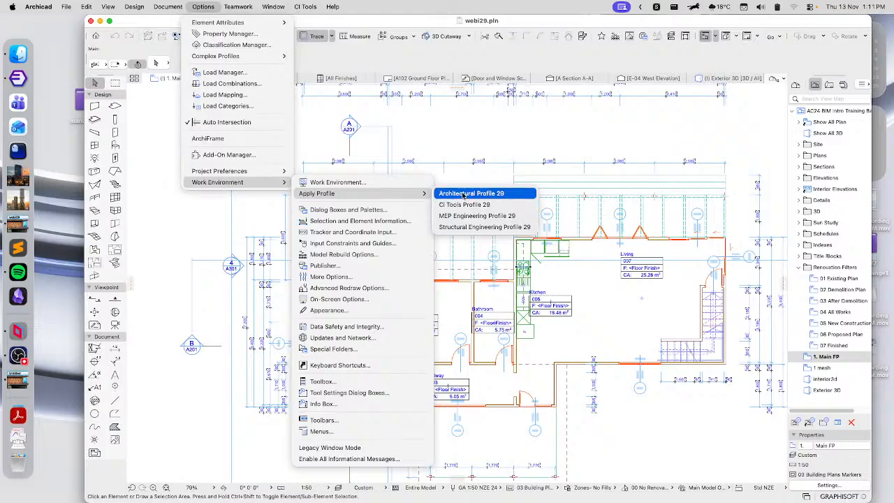
{"action": "left_click", "coordinate": [463, 193]}
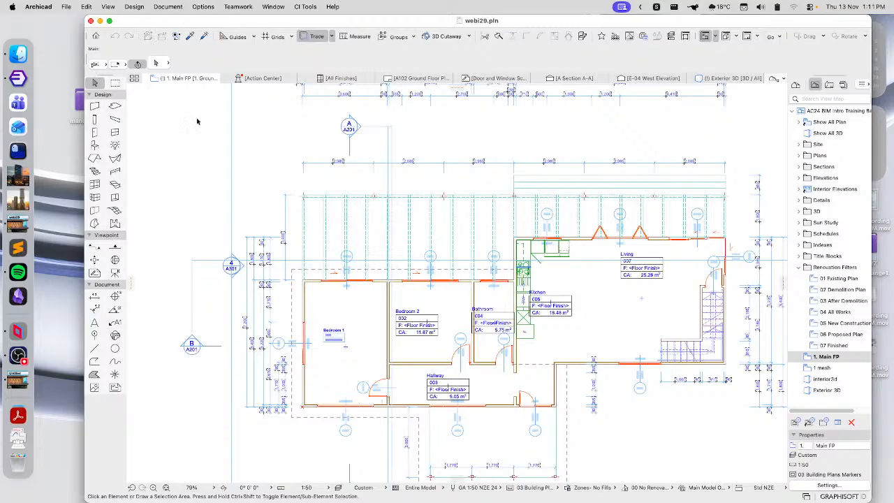
Apply the CI Tools Profile 29 work environment profile.
{"action": "left_click", "coordinate": [210, 7]}
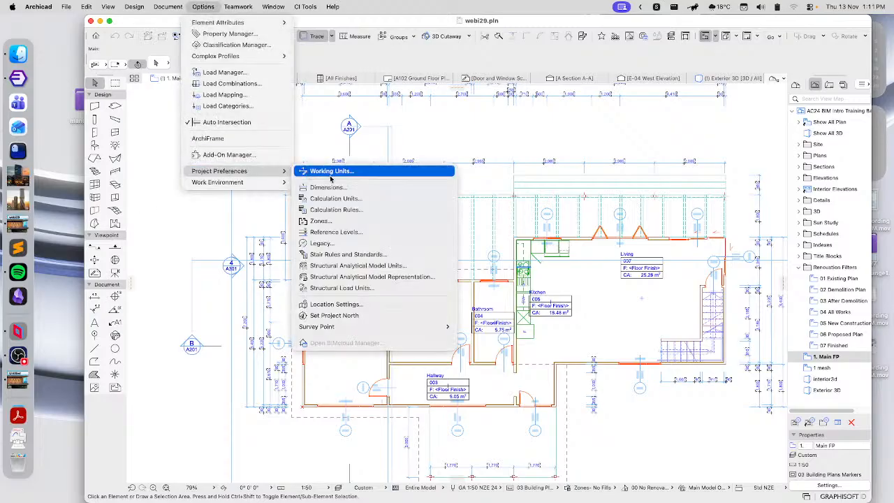
{"action": "mouse_move", "coordinate": [245, 182]}
{"action": "mouse_move", "coordinate": [373, 193]}
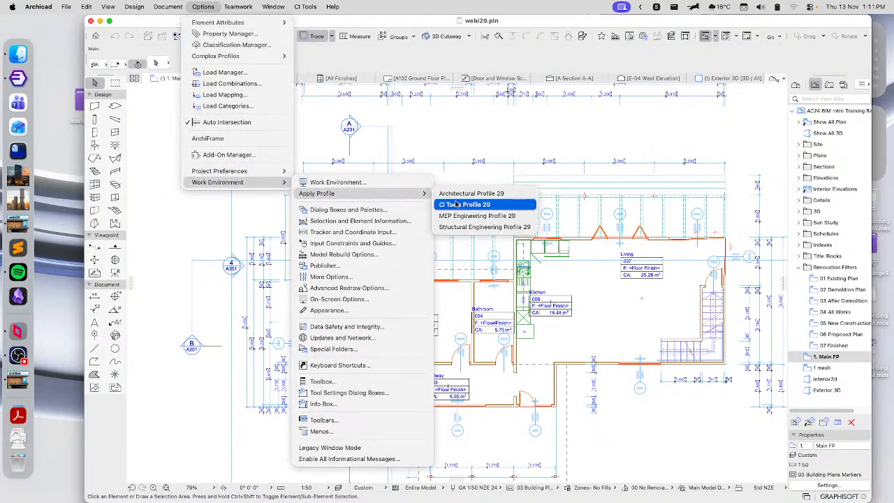
{"action": "left_click", "coordinate": [459, 203]}
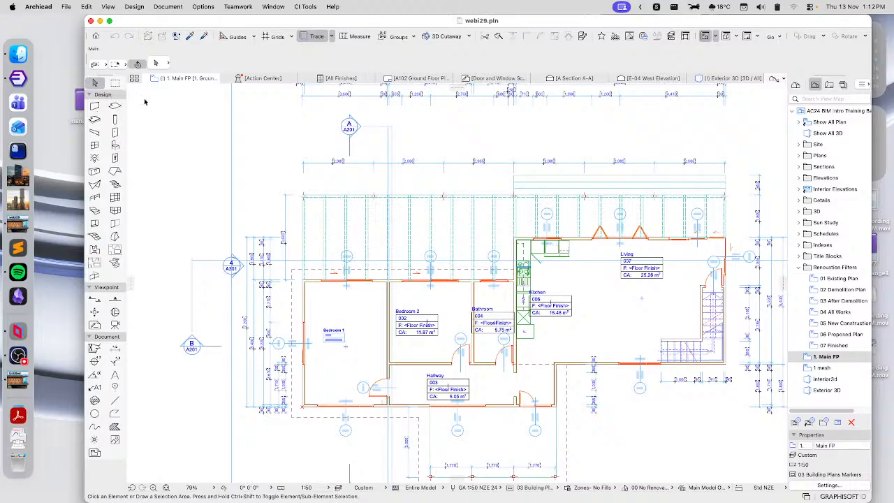
Open the Toolbox customization settings of the work environment and enlarge the dialog to show all schemes.
{"action": "left_click", "coordinate": [202, 7]}
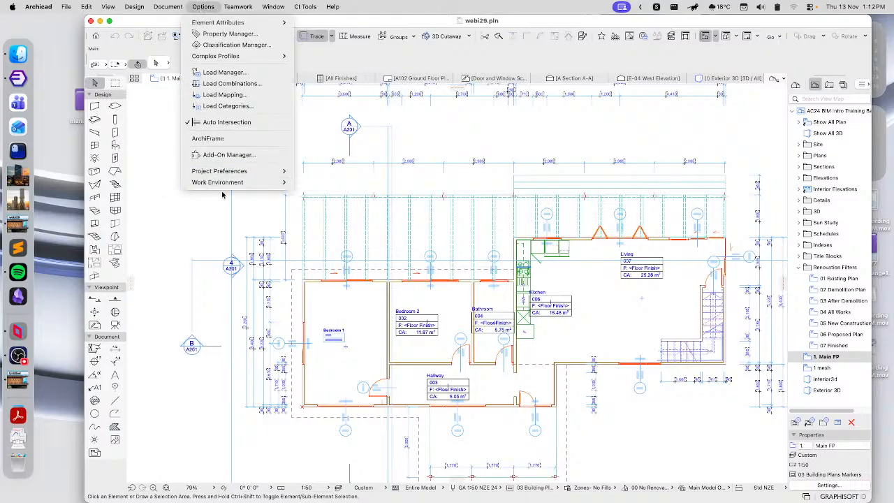
{"action": "mouse_move", "coordinate": [227, 183]}
{"action": "mouse_move", "coordinate": [358, 198]}
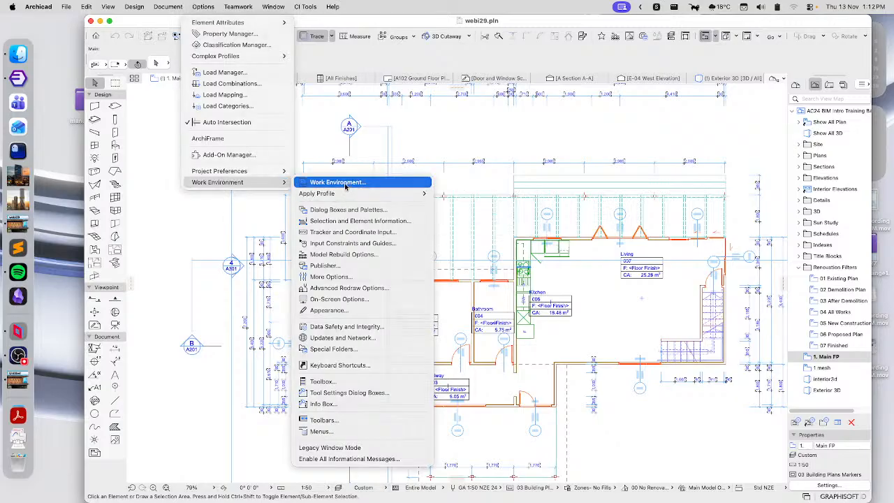
{"action": "left_click", "coordinate": [337, 183]}
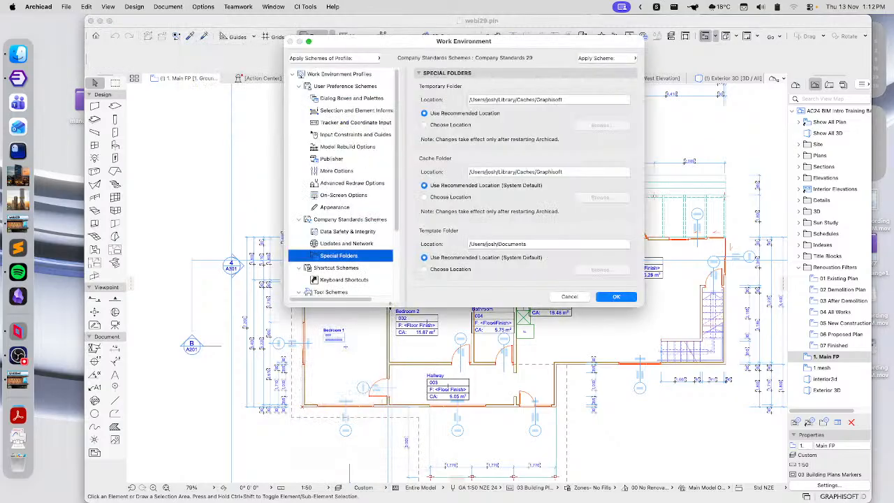
{"action": "left_click_drag", "start_coordinate": [390, 305], "coordinate": [390, 440]}
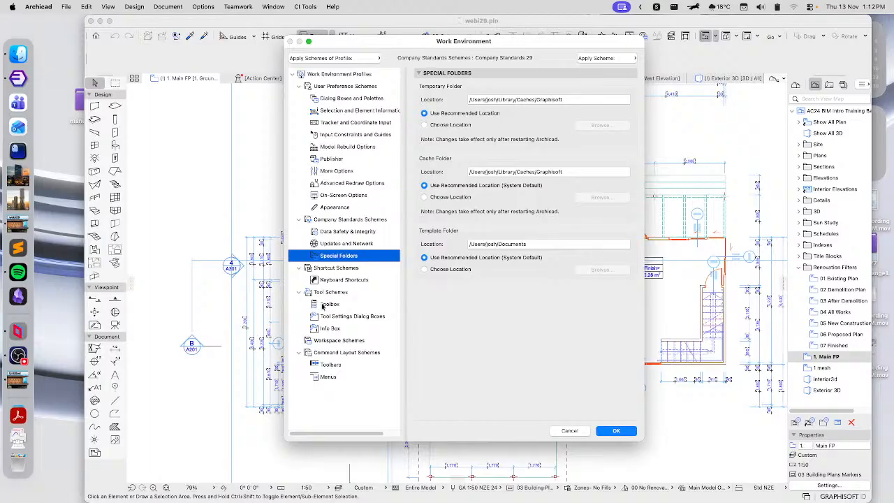
{"action": "left_click", "coordinate": [324, 305]}
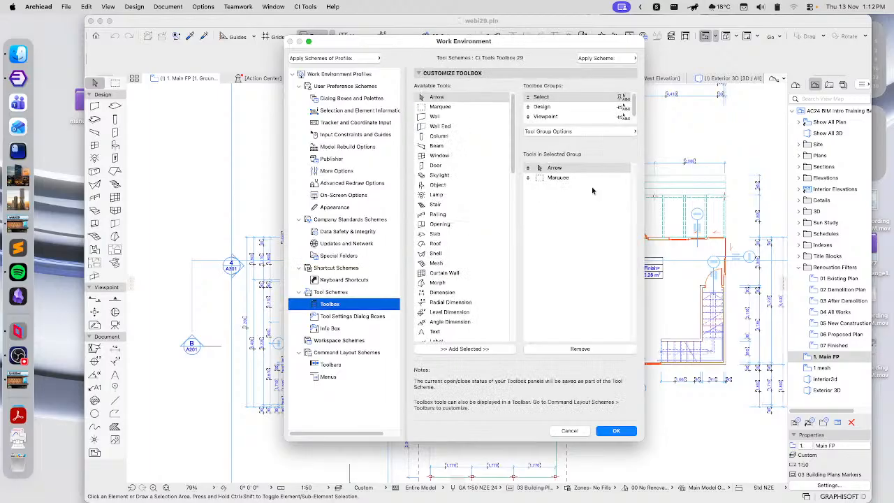
{"action": "left_click_drag", "start_coordinate": [491, 44], "coordinate": [512, 63]}
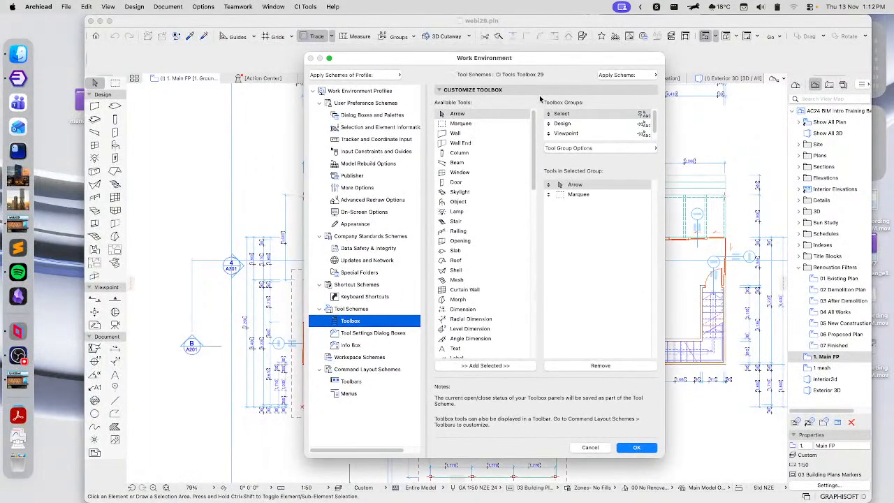
Examine the Design toolbox group and the available Electrical, Wall Covering and Detail Element tools, leaving the work environment settings without saving.
{"action": "left_click", "coordinate": [557, 116]}
{"action": "left_click", "coordinate": [567, 125]}
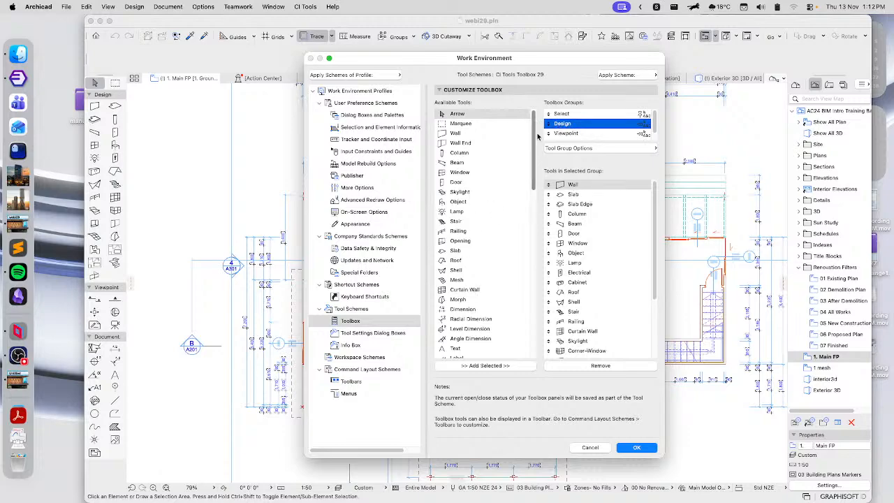
{"action": "left_click_drag", "start_coordinate": [535, 143], "coordinate": [533, 328]}
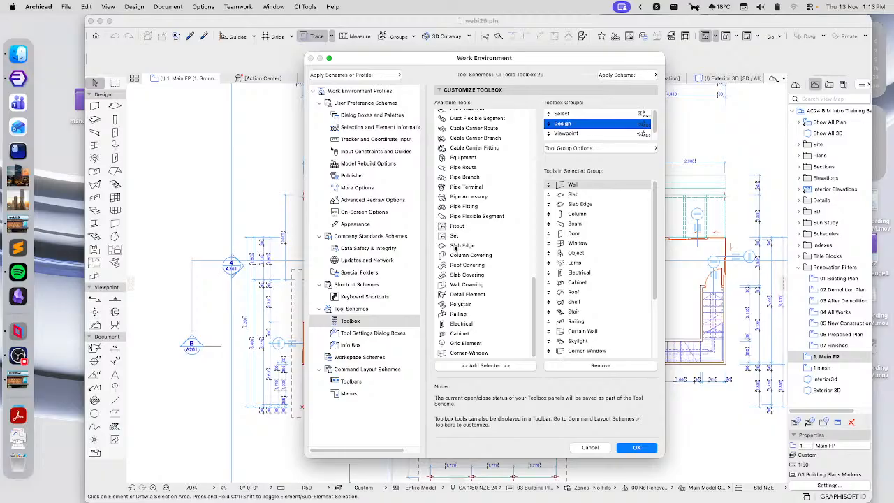
{"action": "left_click", "coordinate": [456, 325]}
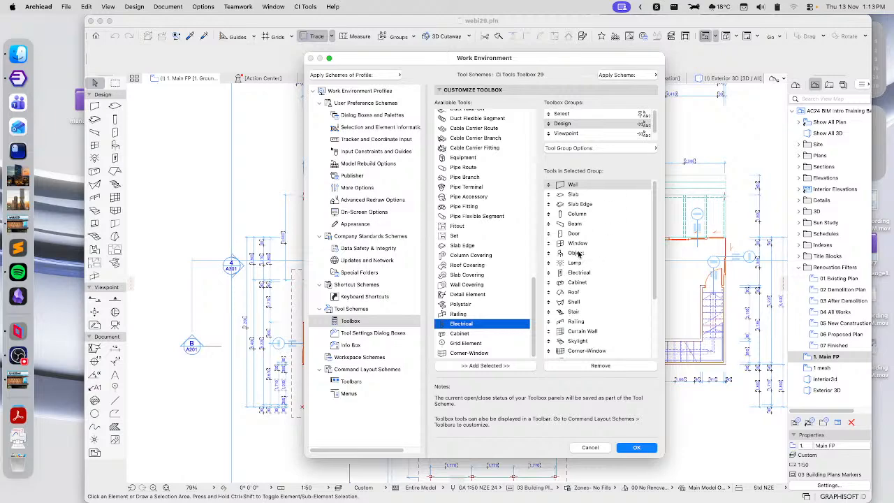
{"action": "left_click", "coordinate": [459, 285]}
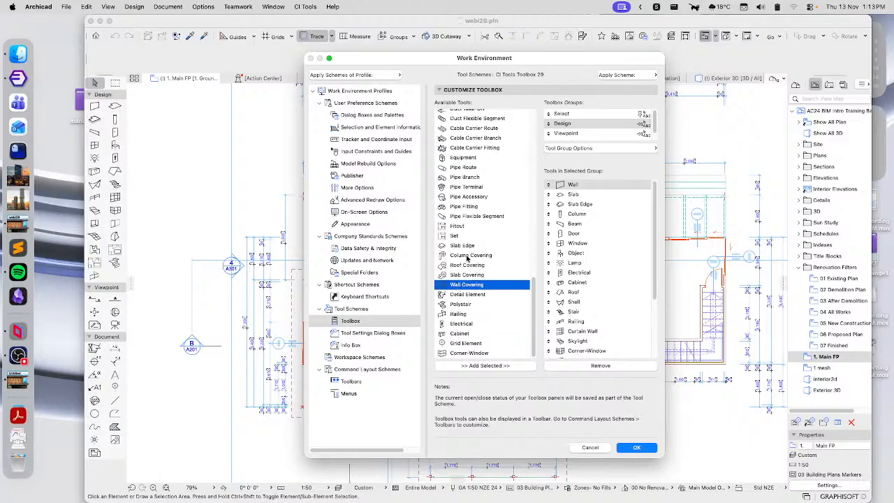
{"action": "left_click", "coordinate": [461, 295]}
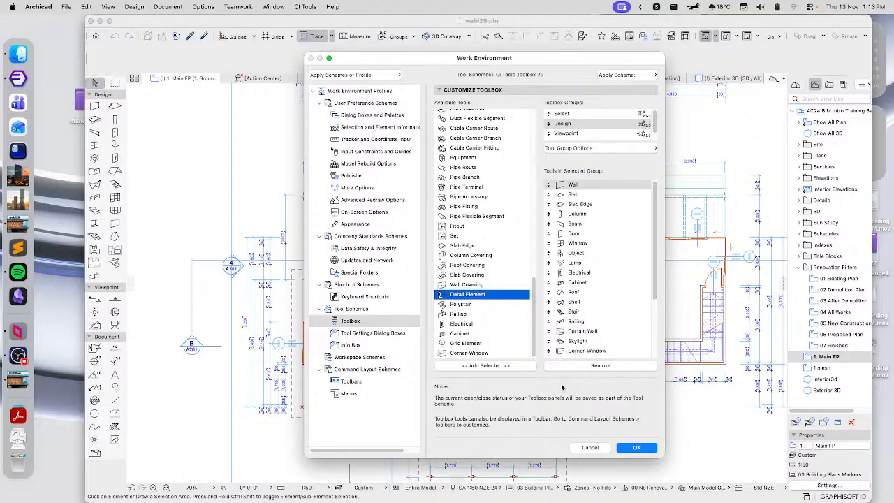
{"action": "left_click", "coordinate": [593, 448]}
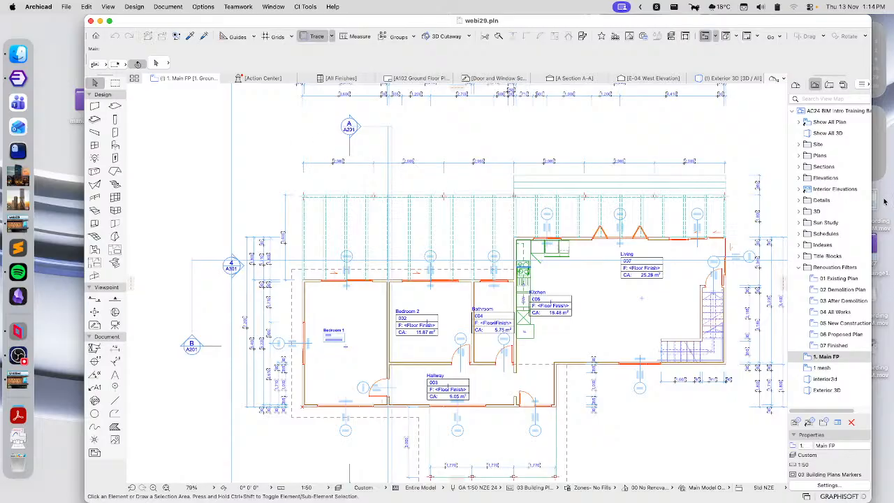
Switch from the webi29 project to the Untitled project window.
{"action": "left_click", "coordinate": [883, 200]}
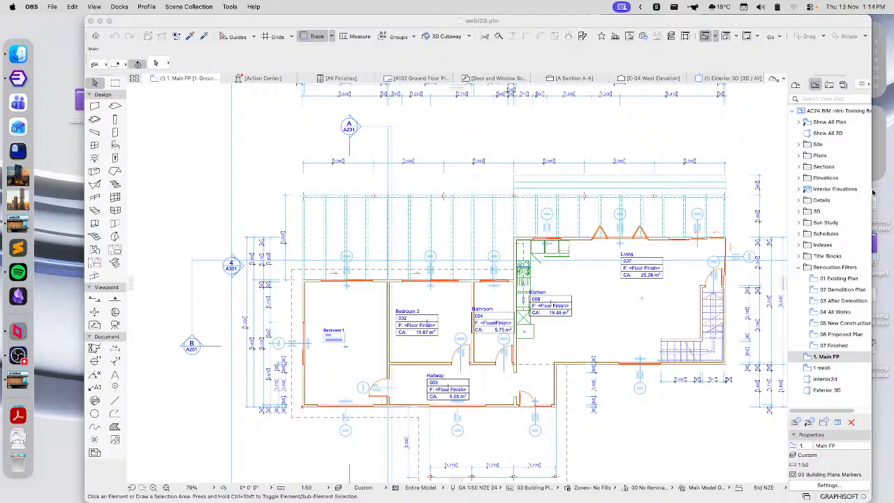
{"action": "left_click", "coordinate": [557, 26]}
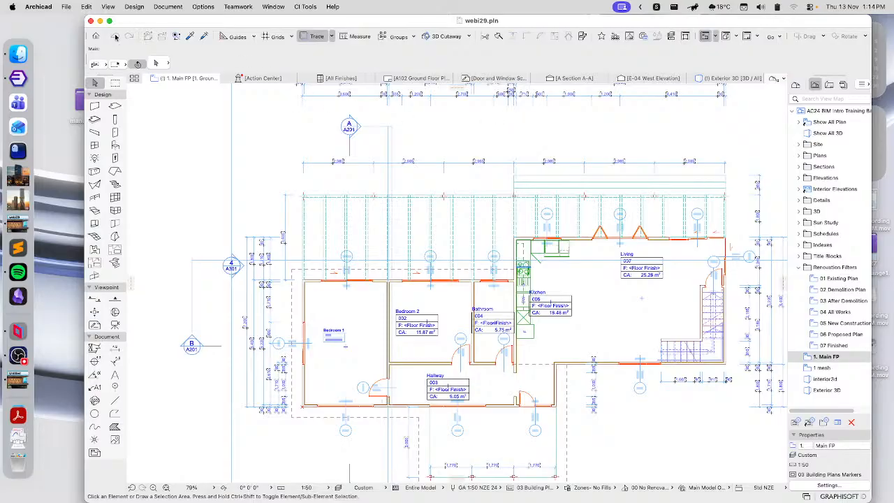
{"action": "key", "text": "ctrl+Up"}
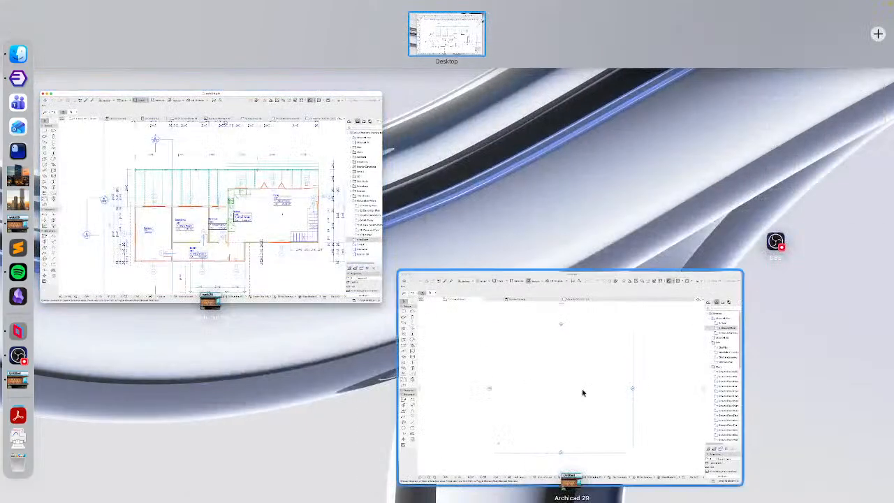
{"action": "left_click", "coordinate": [583, 393]}
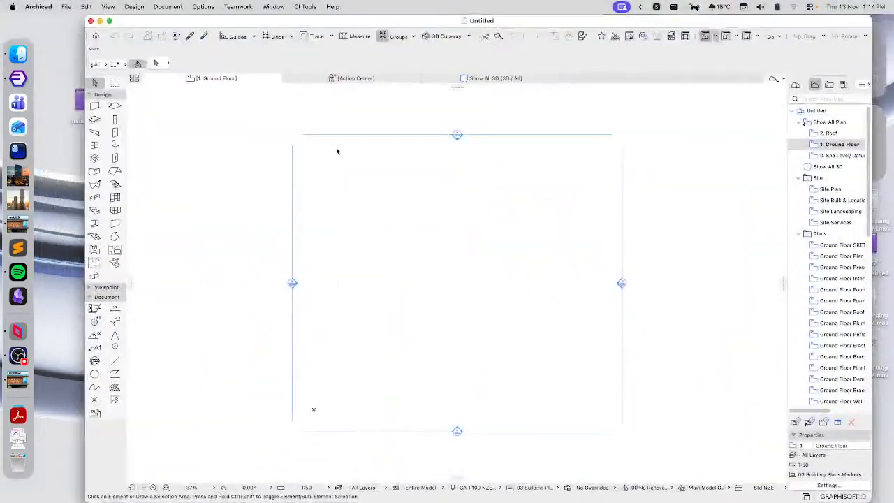
Check the Cabinet tool's default settings for available library objects, leaving them without changes.
{"action": "left_click", "coordinate": [66, 7]}
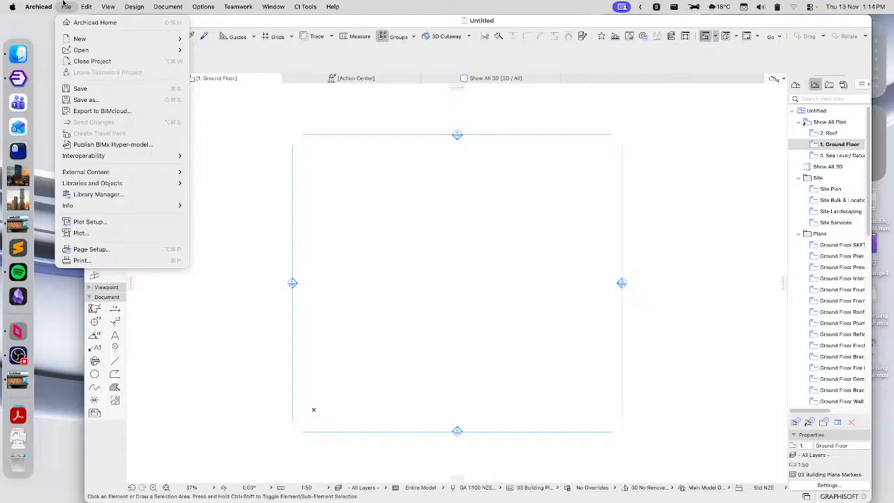
{"action": "left_click", "coordinate": [64, 5]}
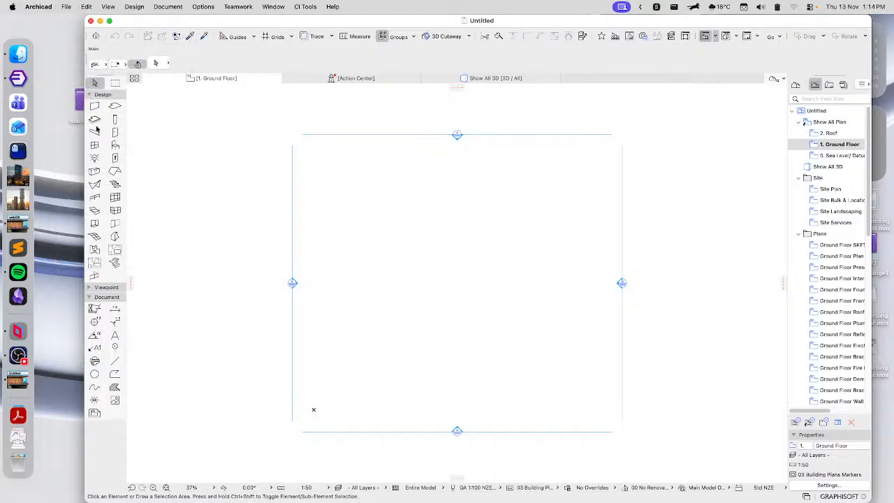
{"action": "left_click", "coordinate": [95, 172]}
{"action": "double_click", "coordinate": [94, 174]}
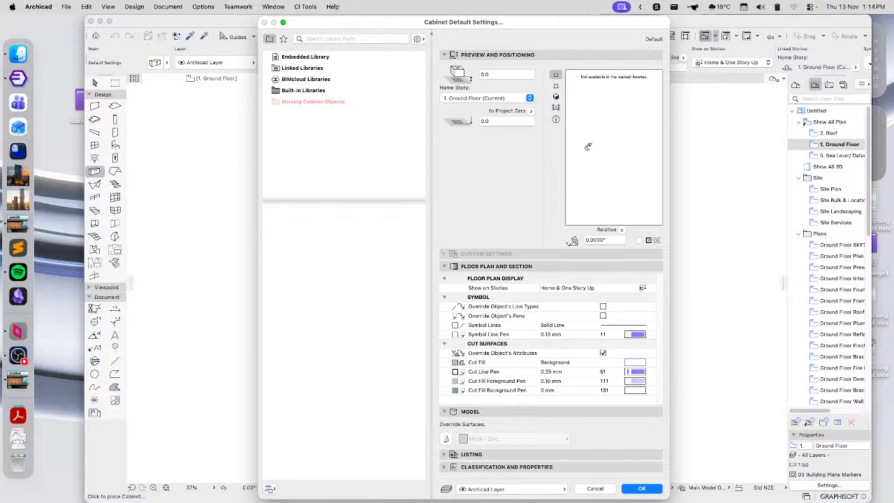
{"action": "left_click", "coordinate": [595, 489]}
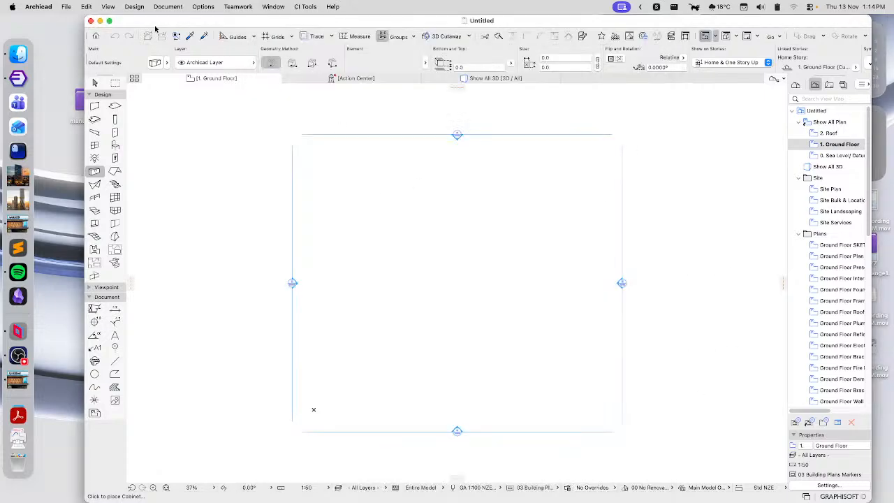
Open the Library Manager and examine the packages listed under Archicad Library Packages.
{"action": "left_click", "coordinate": [67, 7]}
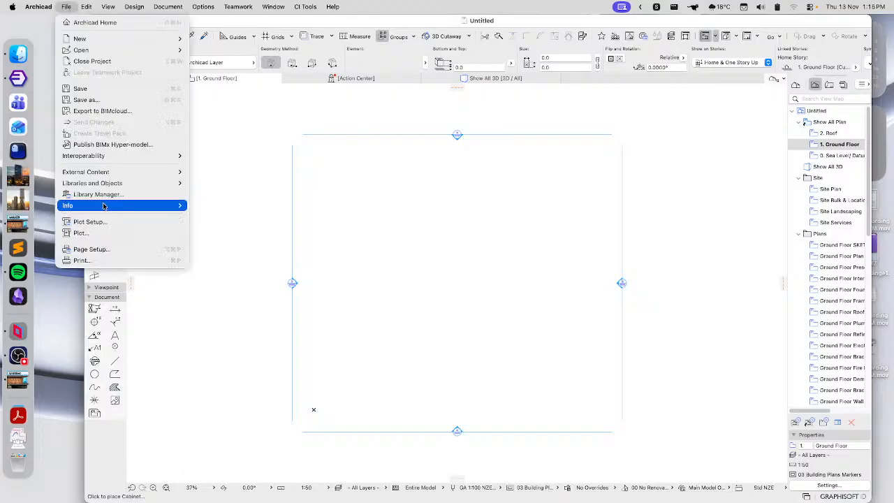
{"action": "left_click", "coordinate": [98, 195]}
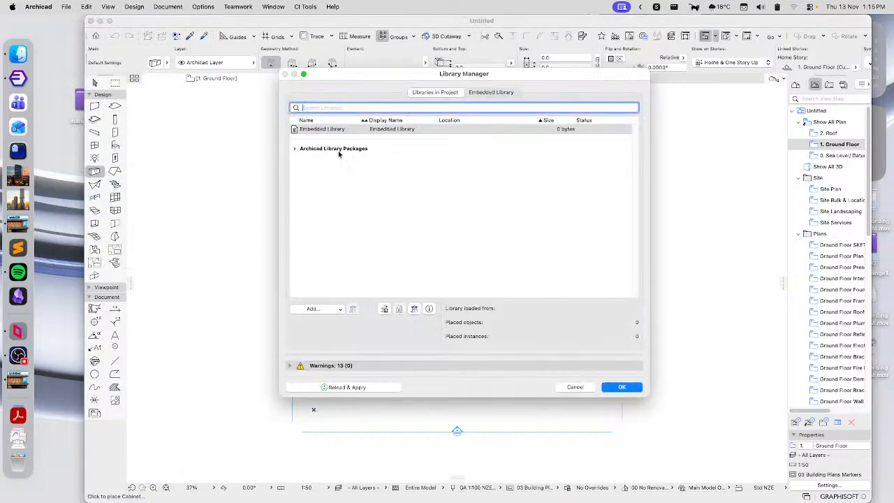
{"action": "left_click", "coordinate": [294, 149]}
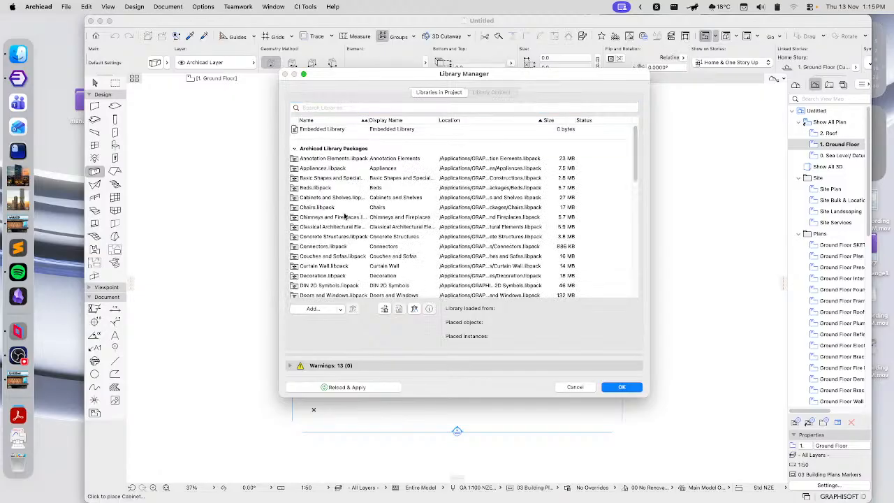
{"action": "left_click", "coordinate": [294, 149]}
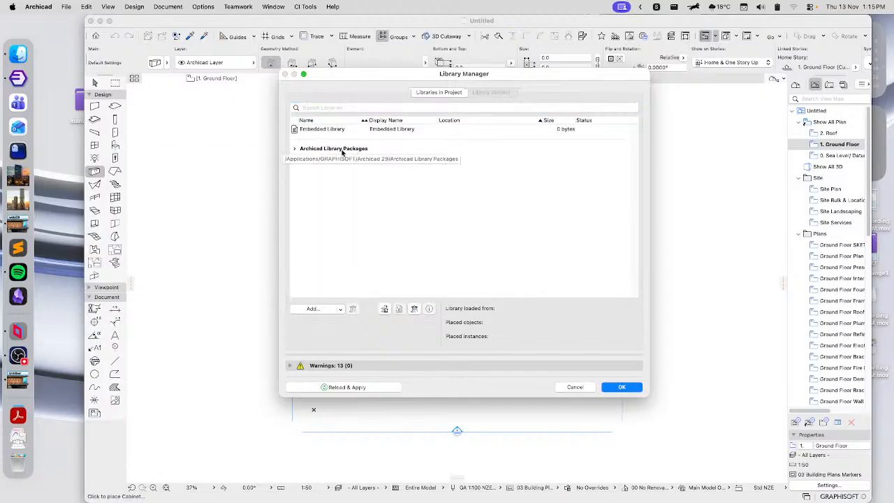
Add all the Ci Tools .libpack files from Archicad 29's Ci Tools Library Packages folder and load them into the project.
{"action": "left_click", "coordinate": [314, 310]}
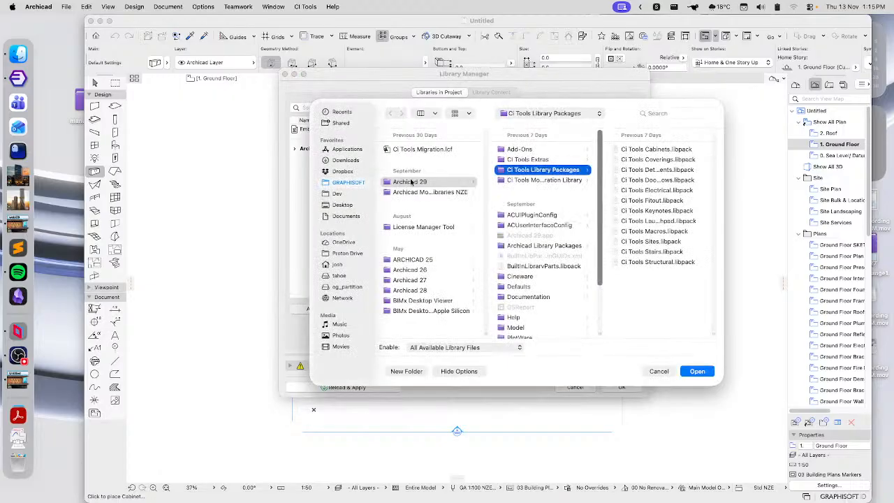
{"action": "left_click", "coordinate": [398, 183]}
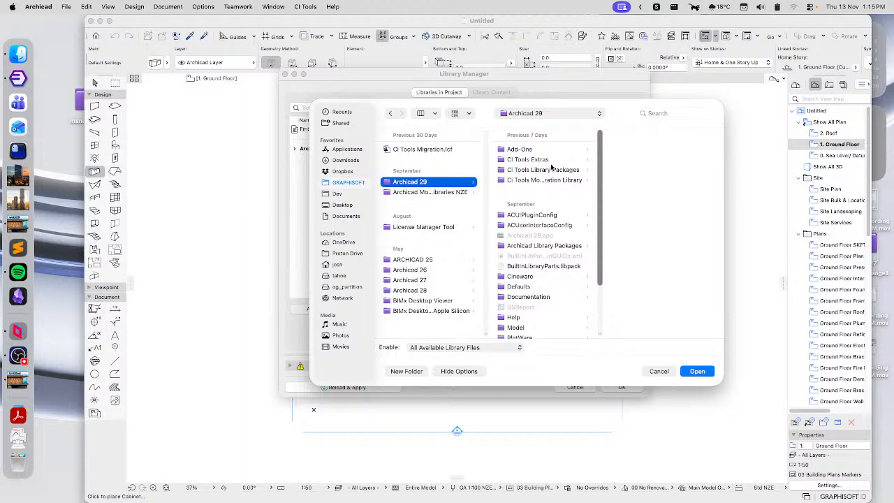
{"action": "left_click", "coordinate": [523, 172]}
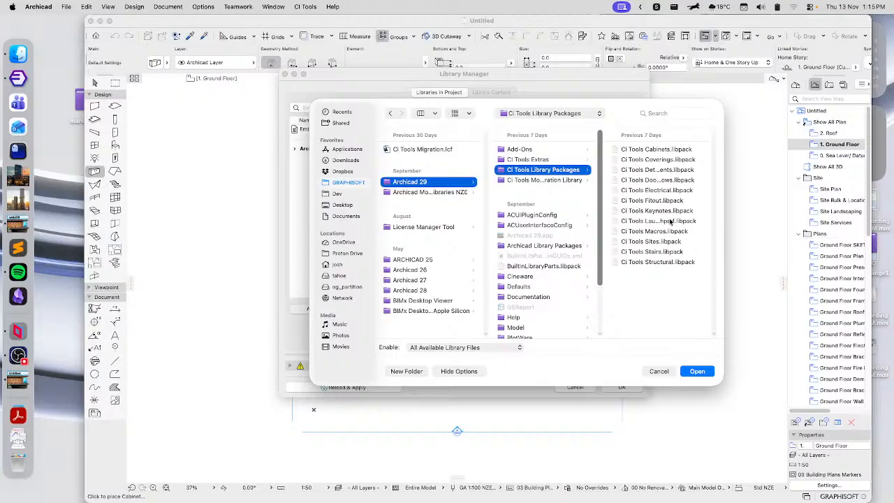
{"action": "left_click", "coordinate": [659, 193]}
{"action": "left_click_drag", "start_coordinate": [575, 276], "coordinate": [504, 107]}
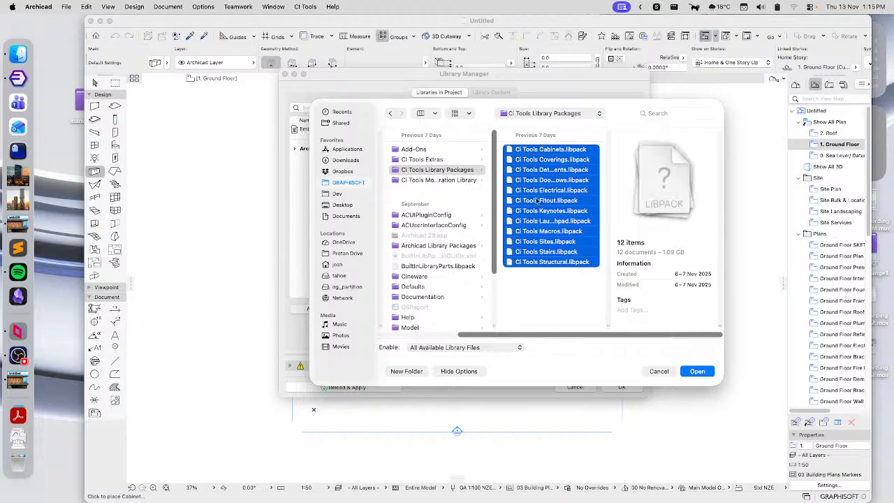
{"action": "left_click", "coordinate": [695, 371]}
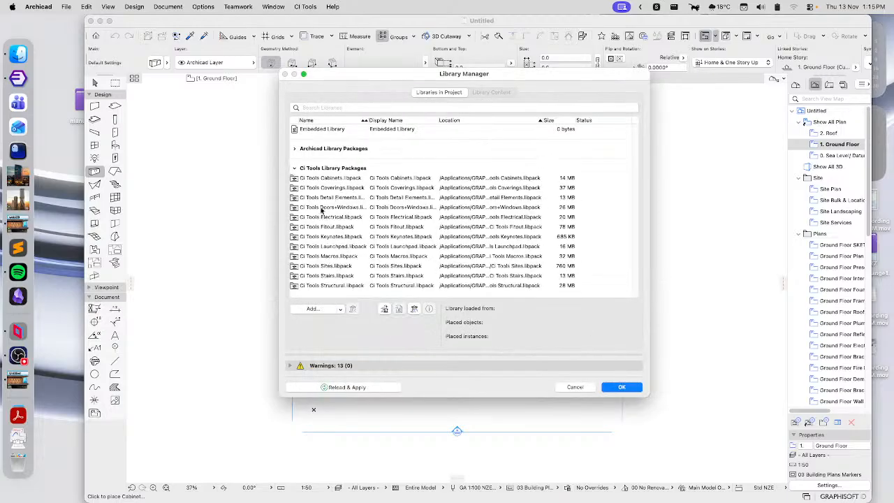
{"action": "left_click", "coordinate": [294, 168]}
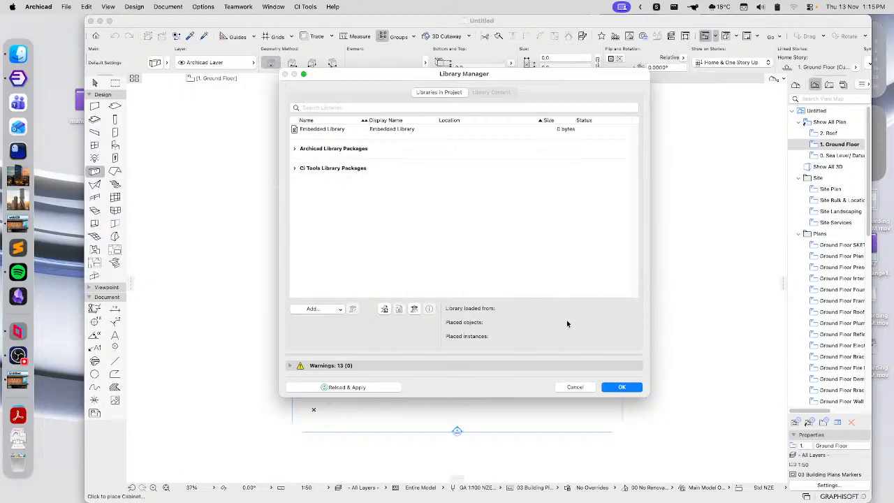
{"action": "key", "text": "Return"}
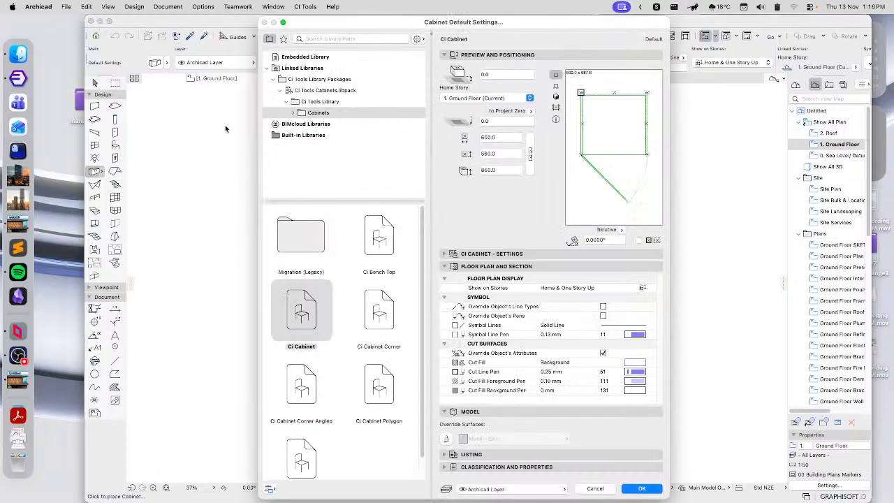
Examine the Ci Tools cabinet objects in the Cabinet default settings and preview Ci Cabinet in 3D, leaving without changes.
{"action": "double_click", "coordinate": [95, 171]}
{"action": "scroll", "coordinate": [318, 318], "scroll_direction": "down", "scroll_amount": 1}
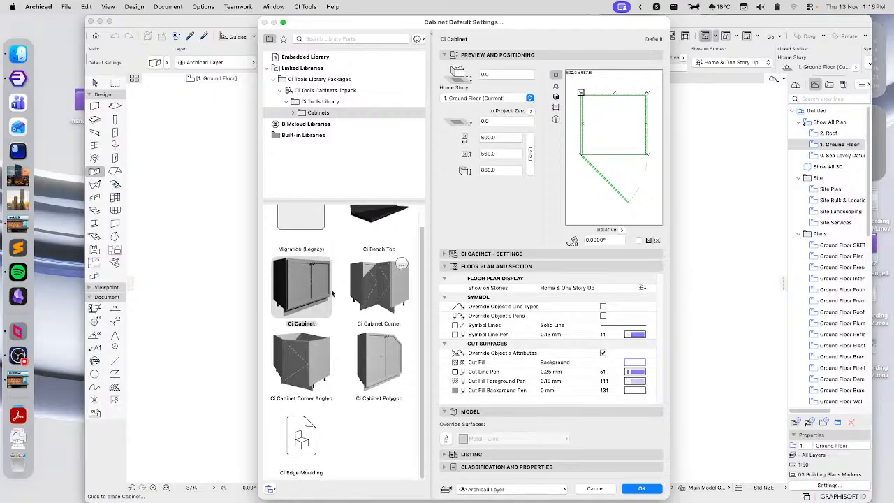
{"action": "scroll", "coordinate": [338, 307], "scroll_direction": "up", "scroll_amount": 1}
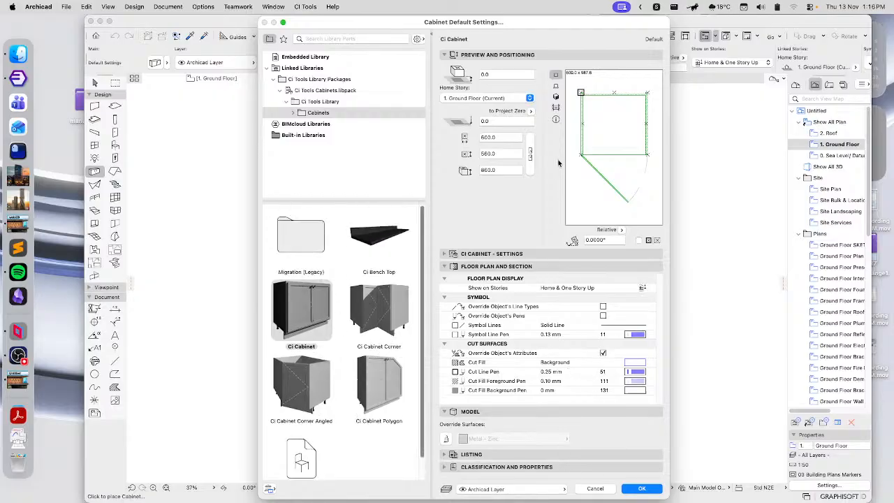
{"action": "left_click", "coordinate": [556, 96]}
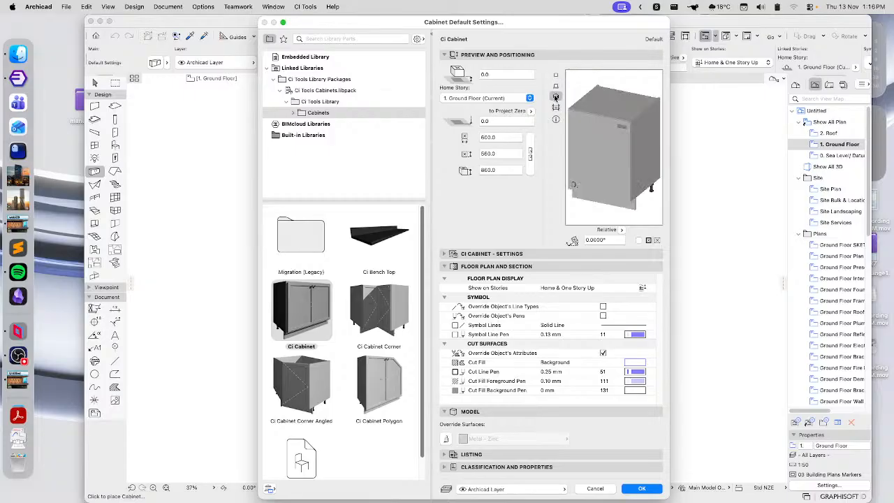
{"action": "left_click", "coordinate": [595, 488]}
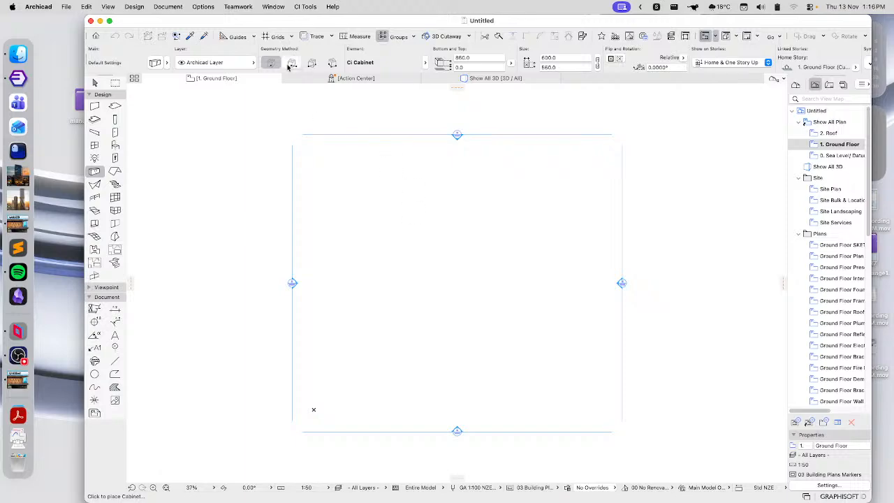
Apply the Ci Tools Profile 29 work environment profile.
{"action": "left_click", "coordinate": [203, 7]}
{"action": "mouse_move", "coordinate": [242, 183]}
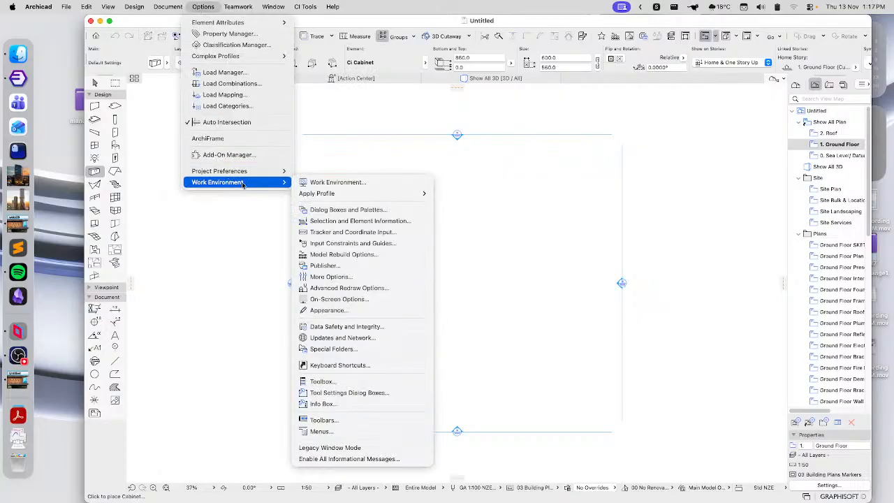
{"action": "mouse_move", "coordinate": [412, 194]}
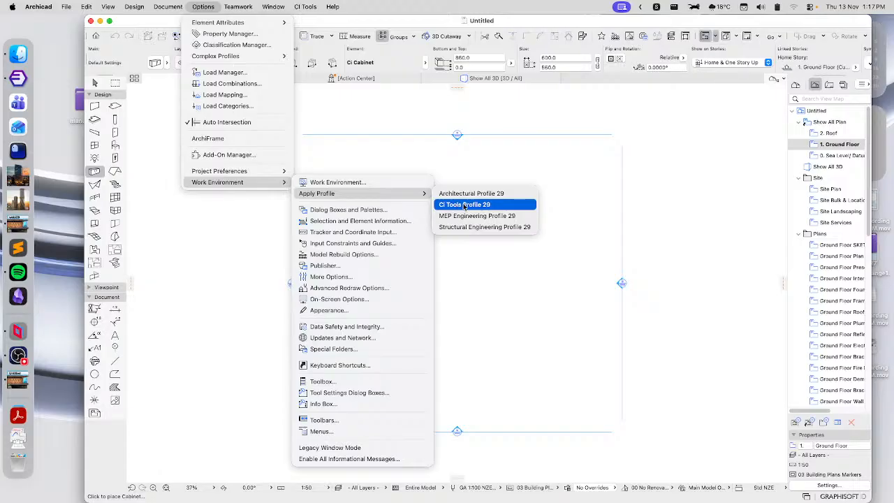
{"action": "left_click", "coordinate": [464, 204]}
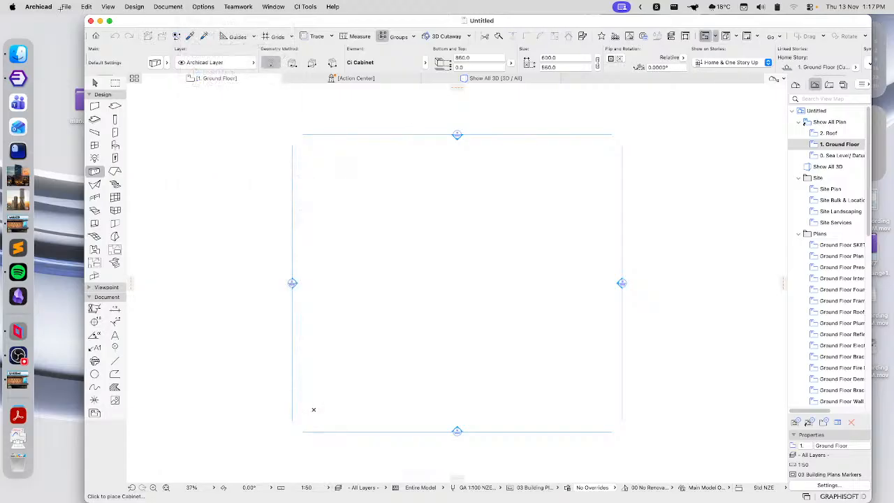
Review the loaded Ci Tools Library Packages in the Library Manager, including Ci Tools Cabinets.libpack, and leave without changes.
{"action": "left_click", "coordinate": [78, 6]}
{"action": "mouse_move", "coordinate": [68, 6]}
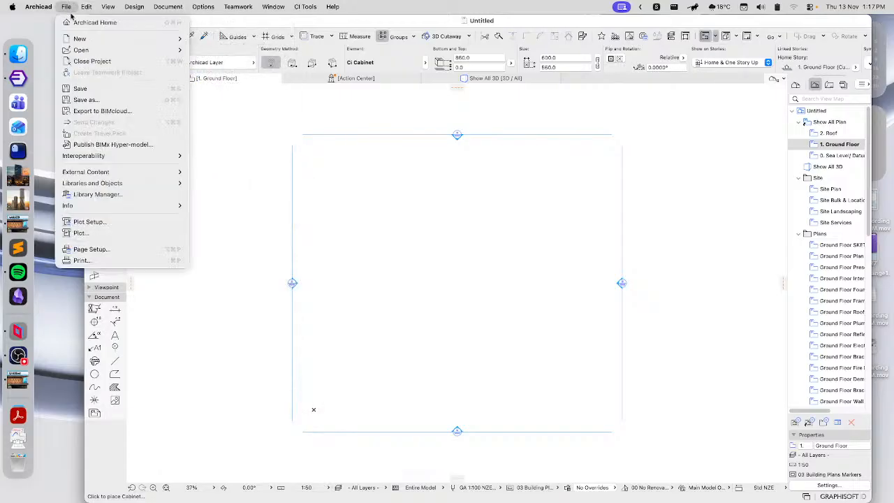
{"action": "left_click", "coordinate": [99, 195]}
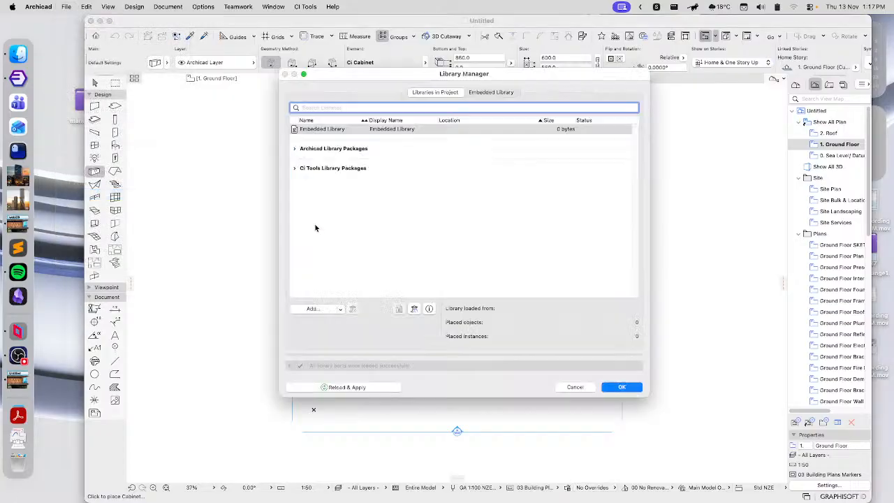
{"action": "double_click", "coordinate": [321, 170]}
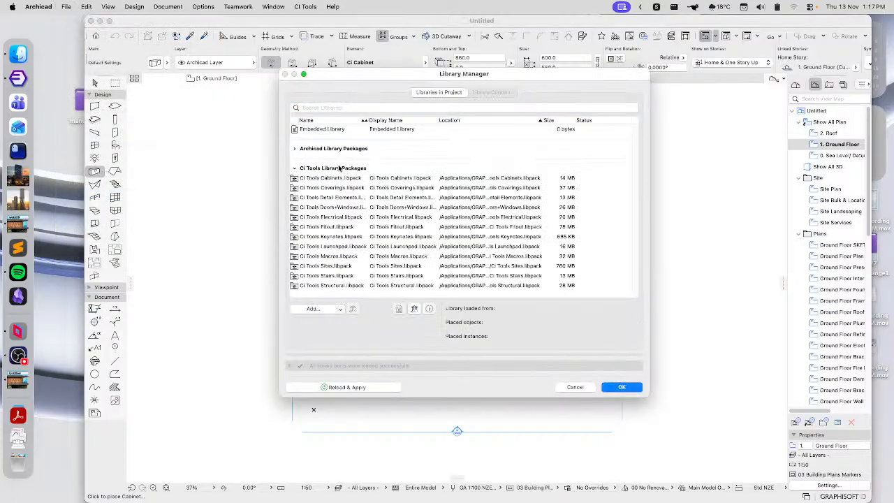
{"action": "left_click", "coordinate": [324, 180]}
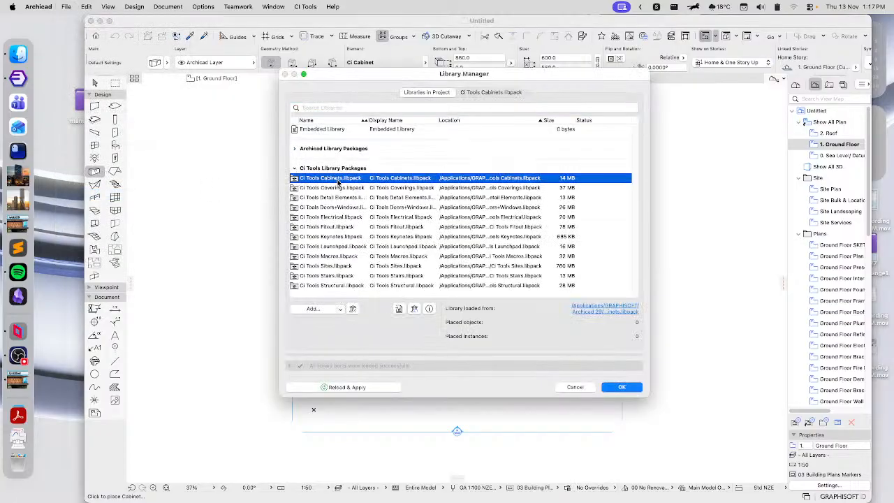
{"action": "left_click", "coordinate": [577, 386]}
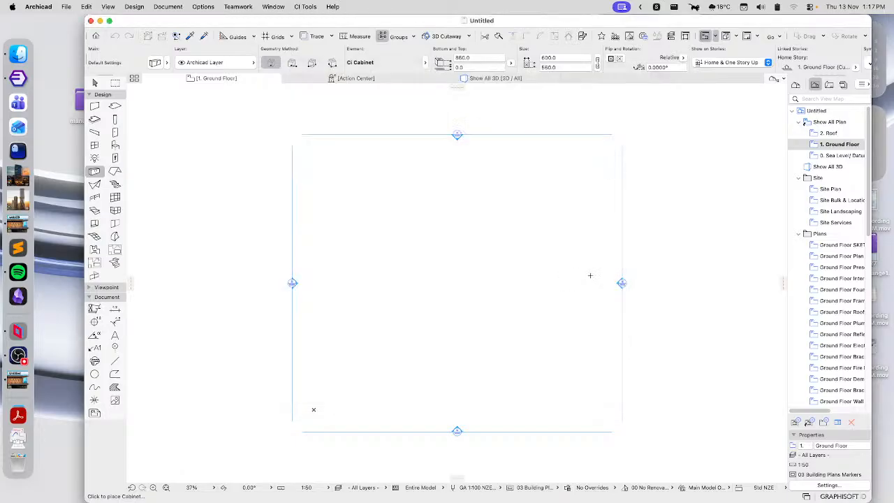
{"action": "left_click", "coordinate": [885, 247]}
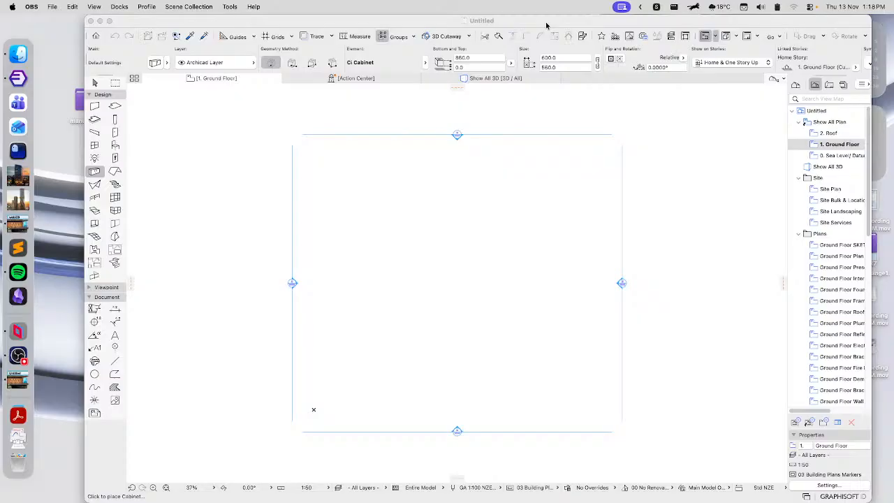
{"action": "left_click", "coordinate": [525, 21]}
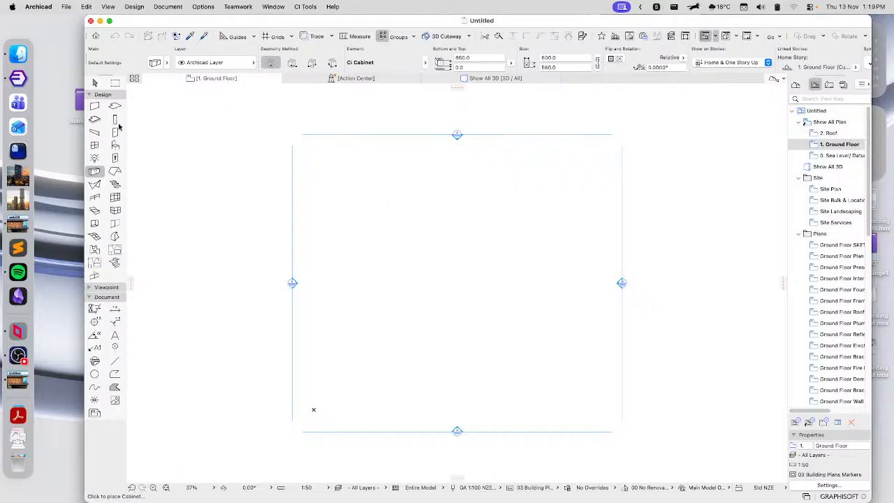
Open the Cabinet tool's default settings and select the Ci Cabinet object.
{"action": "double_click", "coordinate": [95, 173]}
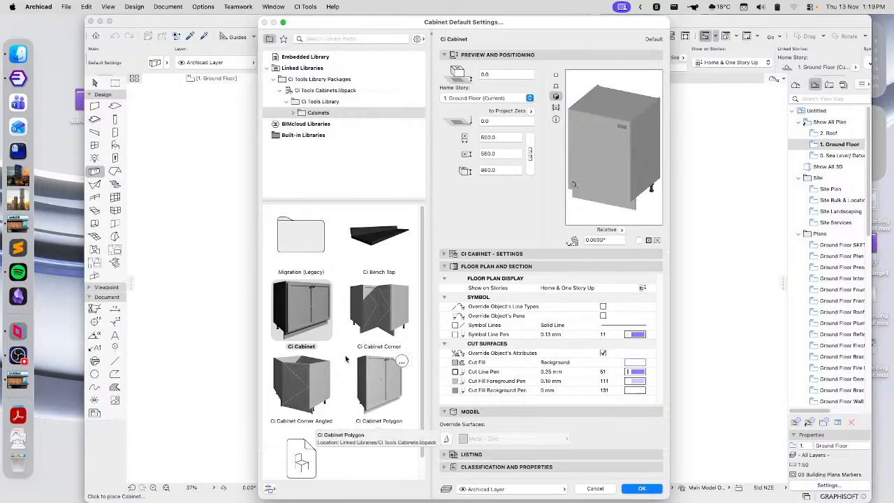
{"action": "left_click", "coordinate": [311, 316]}
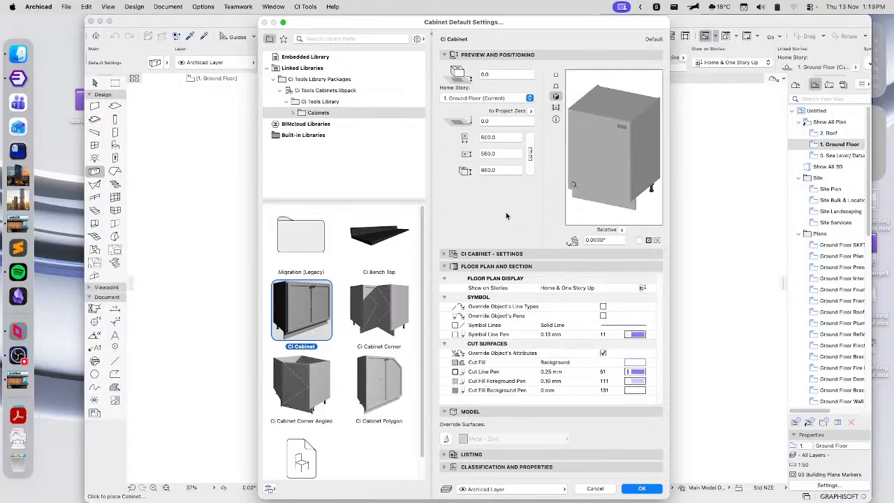
{"action": "mouse_move", "coordinate": [351, 310]}
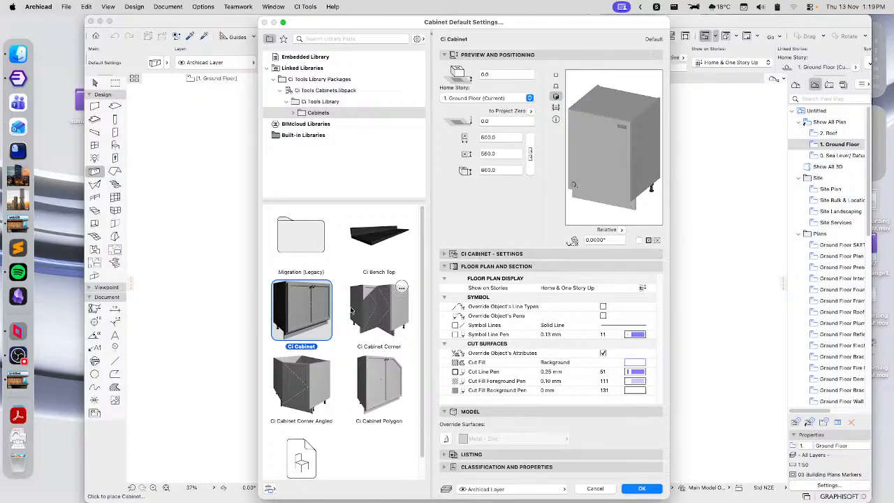
Examine the deprecated objects in the Migration (Legacy) folder, selecting DEPRECATED Ci Cabinet for preview, and return to the Cabinets folder.
{"action": "double_click", "coordinate": [301, 234]}
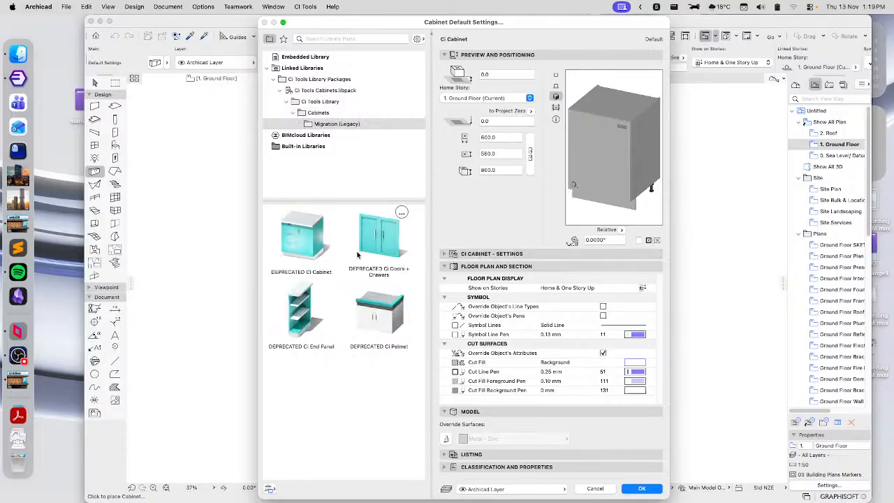
{"action": "mouse_move", "coordinate": [335, 252]}
{"action": "mouse_move", "coordinate": [365, 302]}
{"action": "left_click", "coordinate": [310, 255]}
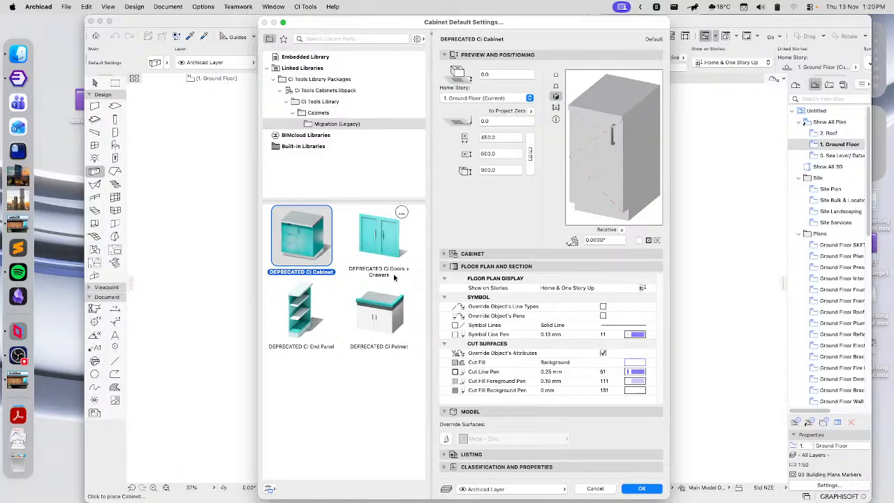
{"action": "left_click", "coordinate": [320, 114]}
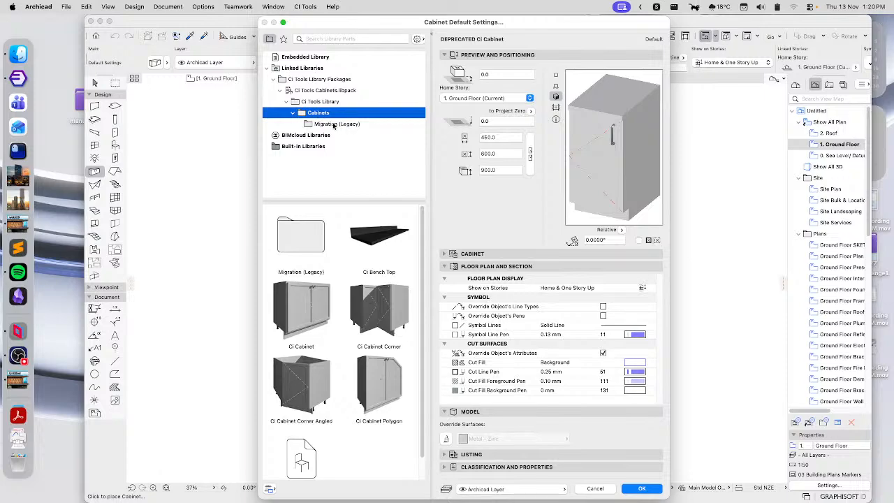
Preview the current Ci Cabinet object in the Cabinet default settings and leave without changes.
{"action": "left_click", "coordinate": [311, 307]}
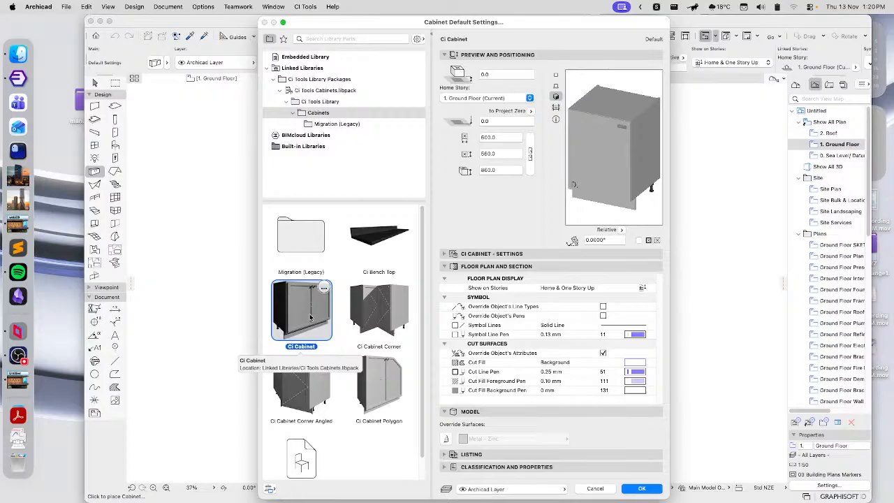
{"action": "left_click", "coordinate": [496, 266]}
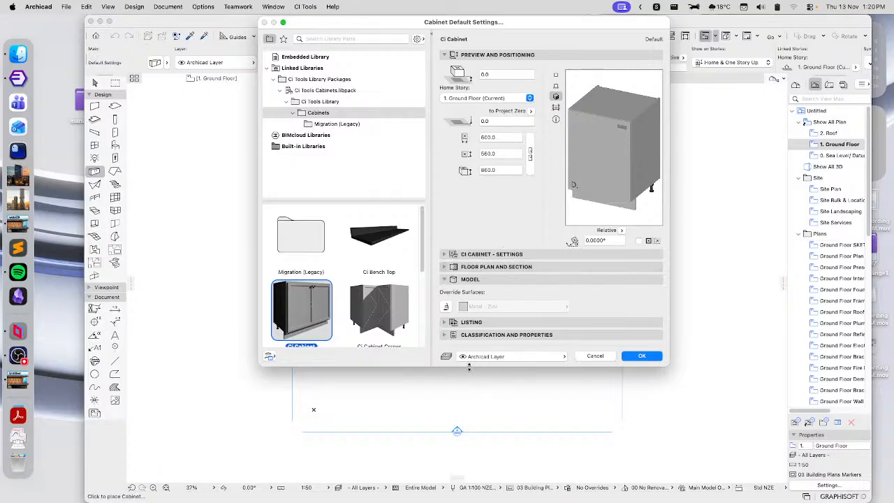
{"action": "left_click_drag", "start_coordinate": [469, 367], "coordinate": [480, 451]}
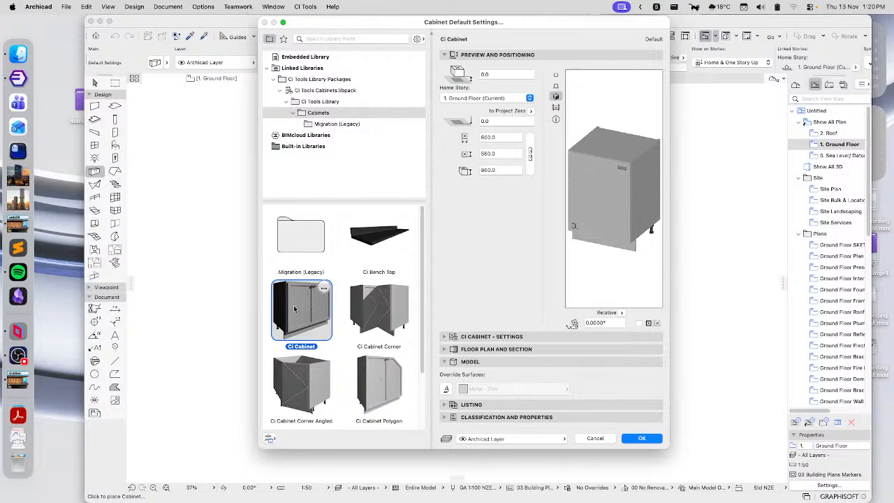
{"action": "left_click", "coordinate": [600, 439]}
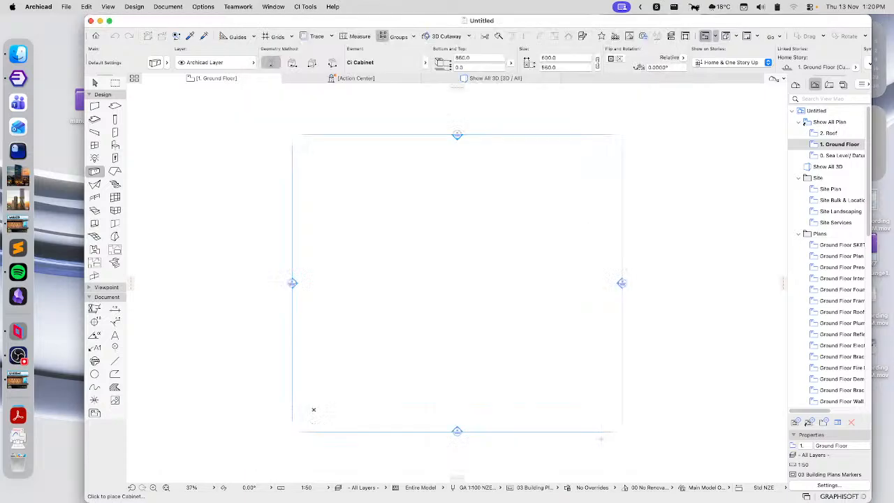
Draw a horizontal wall about 8540 mm long near the middle of the Ground Floor plan.
{"action": "left_click", "coordinate": [95, 105]}
{"action": "left_click", "coordinate": [394, 260]}
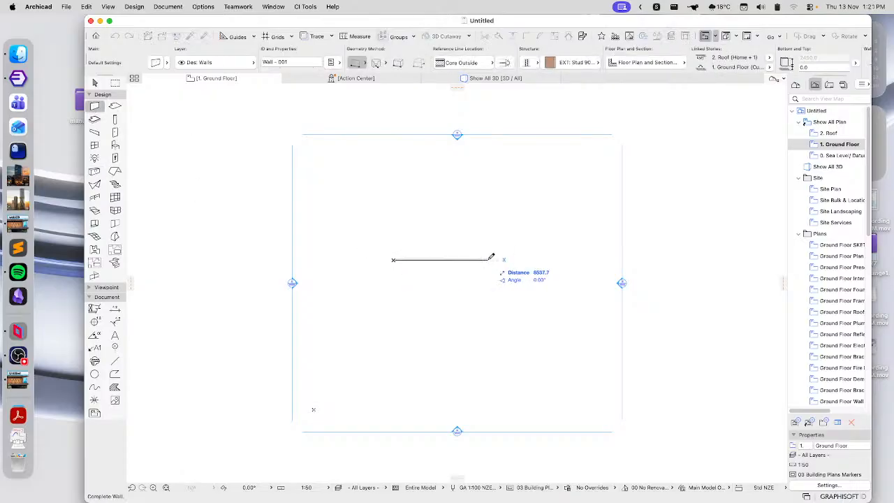
{"action": "left_click", "coordinate": [491, 259]}
{"action": "scroll", "coordinate": [427, 226], "scroll_direction": "up", "scroll_amount": 5}
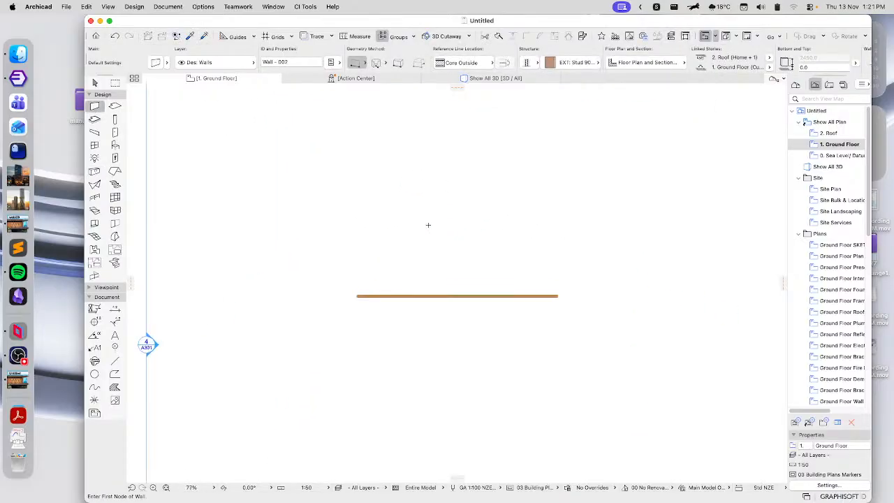
Open the Door tool's default settings and preview CI Tools Door Exterior and CI Tools Garage Door from the CI Tools Library's Doors+Windows folder.
{"action": "left_click", "coordinate": [115, 132]}
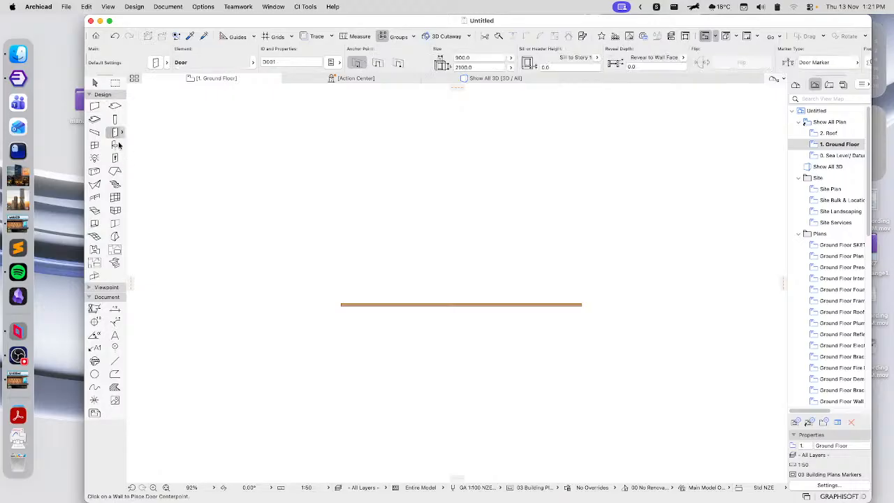
{"action": "double_click", "coordinate": [115, 132]}
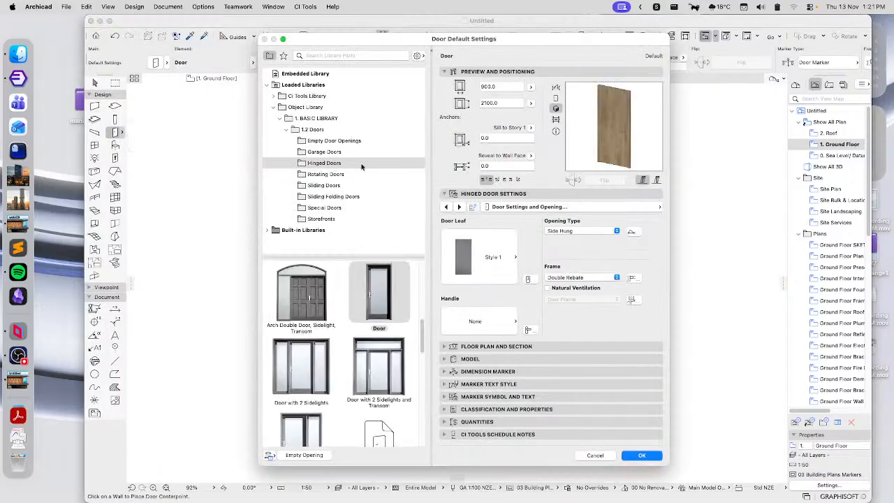
{"action": "left_click", "coordinate": [300, 97]}
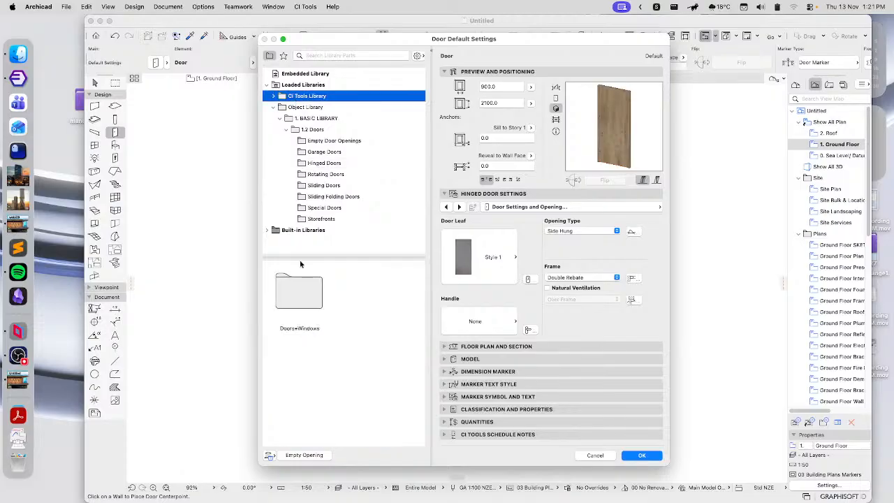
{"action": "double_click", "coordinate": [308, 297]}
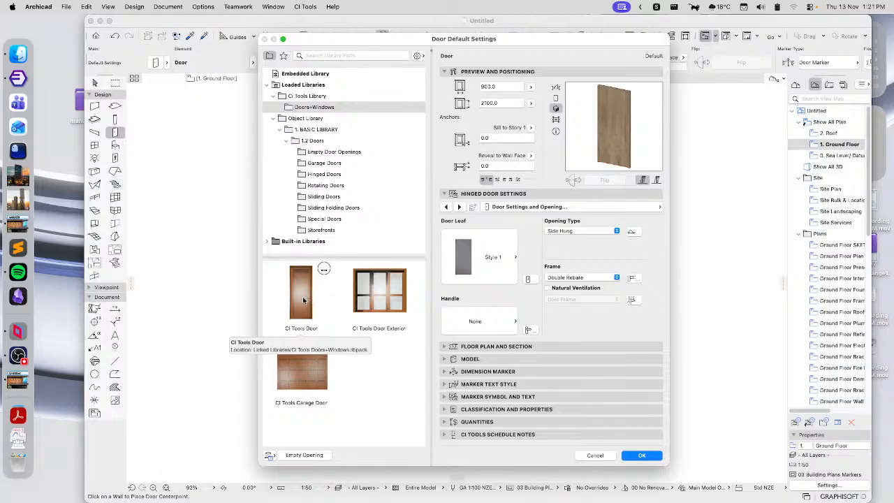
{"action": "left_click", "coordinate": [379, 300]}
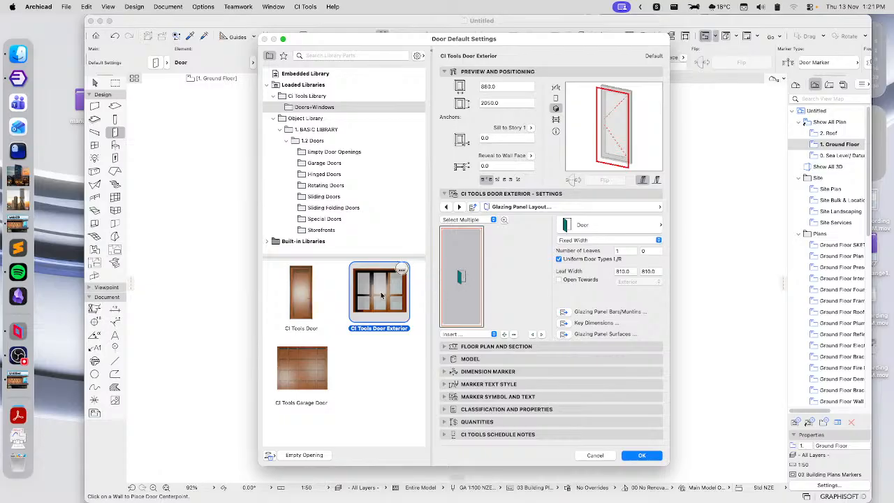
{"action": "mouse_move", "coordinate": [379, 307]}
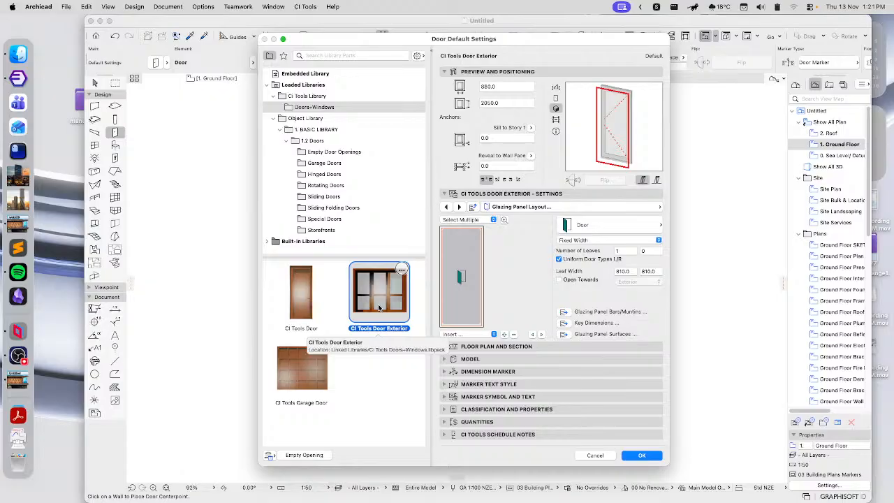
{"action": "left_click", "coordinate": [313, 370]}
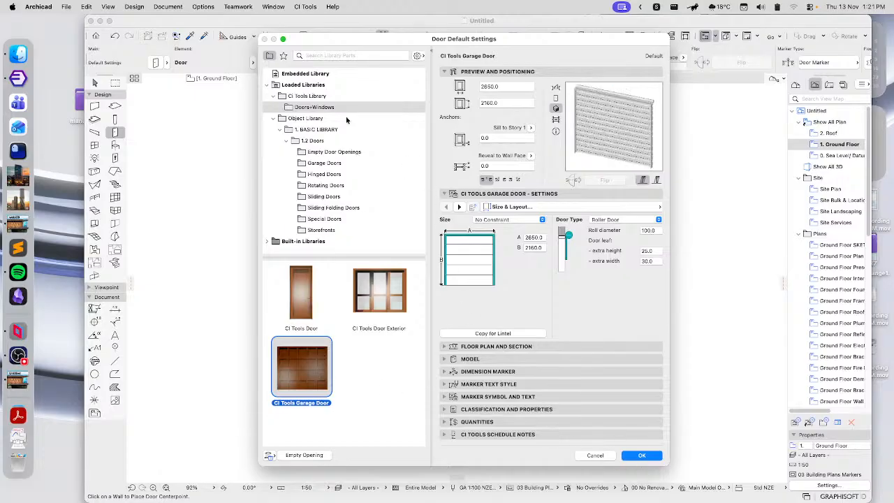
Preview the CI Tools Door object with its list of settings pages, and leave the door defaults without changes.
{"action": "left_click", "coordinate": [289, 298]}
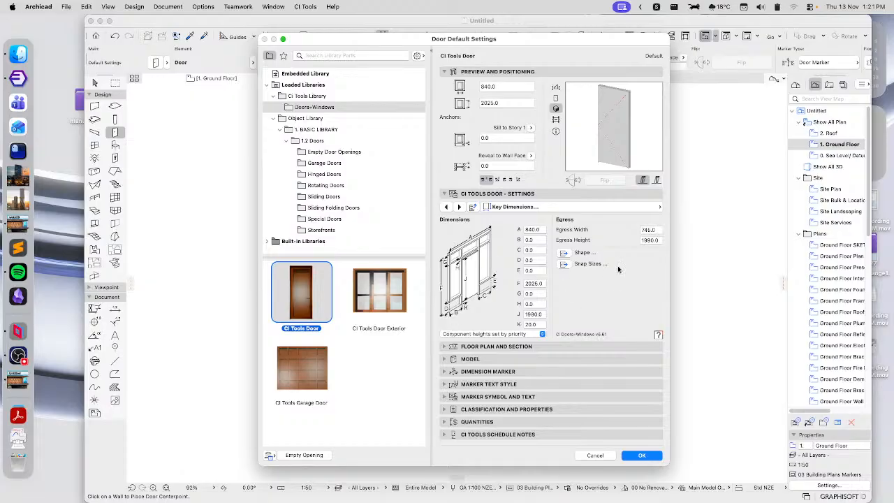
{"action": "left_click", "coordinate": [559, 206]}
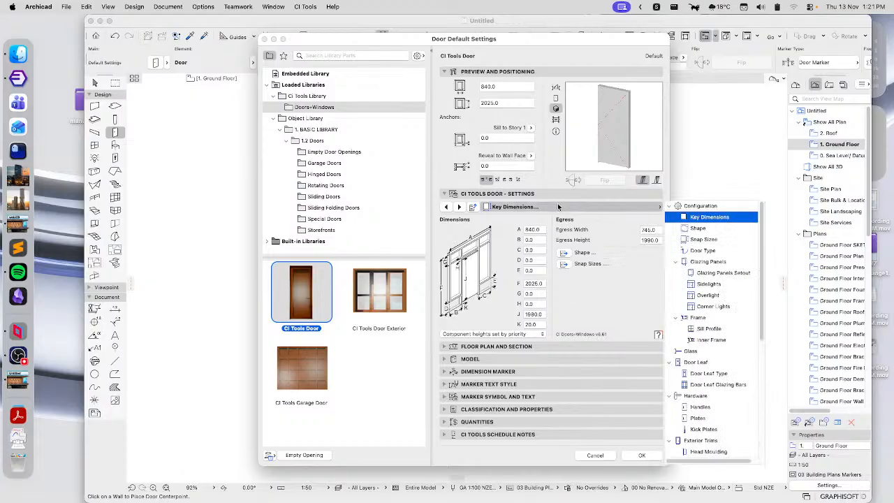
{"action": "left_click", "coordinate": [589, 312]}
{"action": "left_click", "coordinate": [596, 456]}
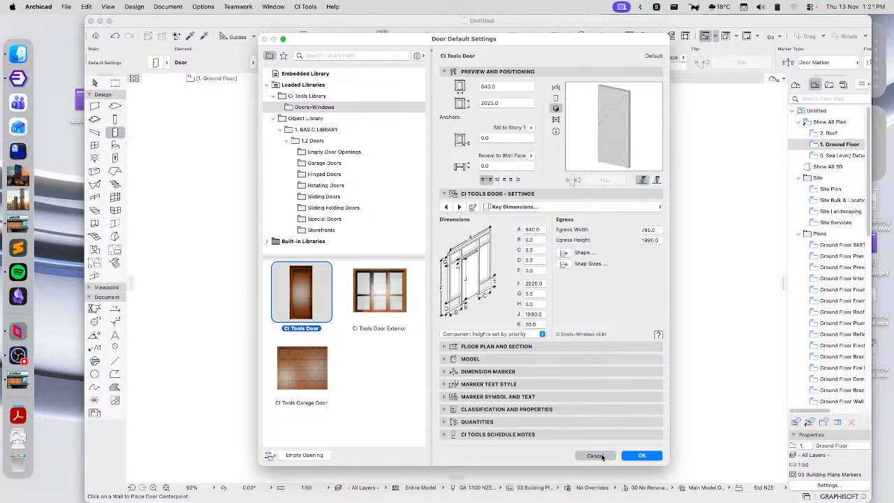
Open the Window tool's default settings and select CI Tools Window from the CI Tools Library's Doors+Windows folder.
{"action": "left_click", "coordinate": [95, 146]}
{"action": "double_click", "coordinate": [94, 146]}
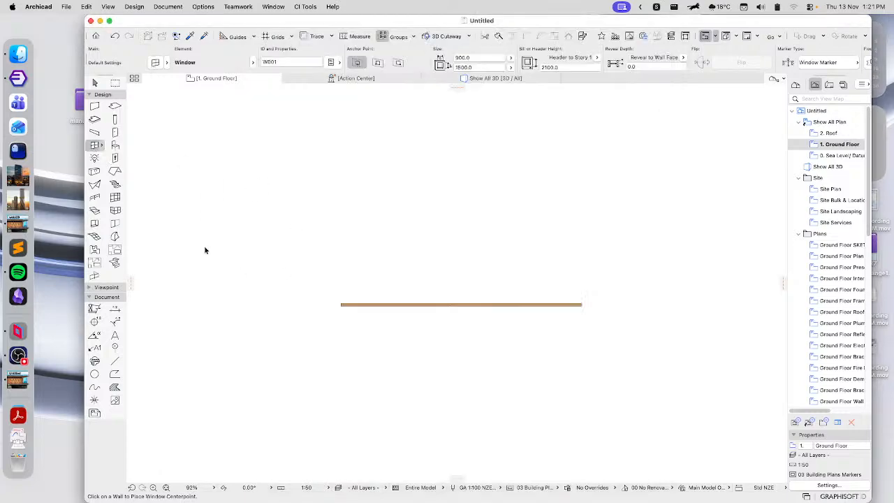
{"action": "scroll", "coordinate": [305, 83], "scroll_direction": "up", "scroll_amount": 2}
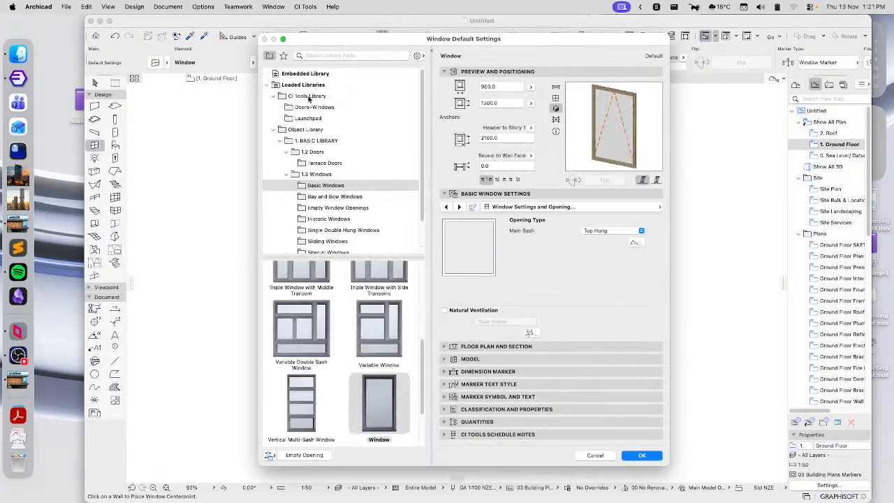
{"action": "left_click", "coordinate": [312, 108]}
{"action": "left_click", "coordinate": [297, 300]}
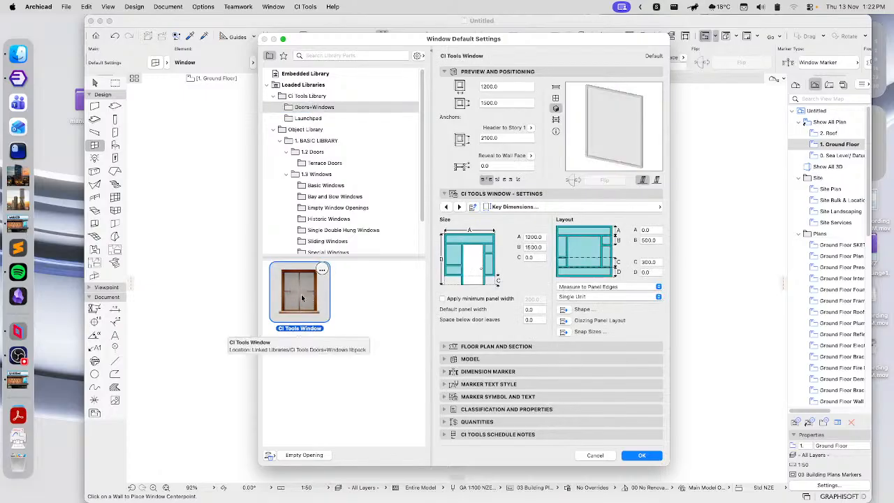
Load the Australian Jason Benchmark Fixed preset XXX. Three Fixed Panels on the CI Tools Window's Configuration page.
{"action": "left_click", "coordinate": [573, 206]}
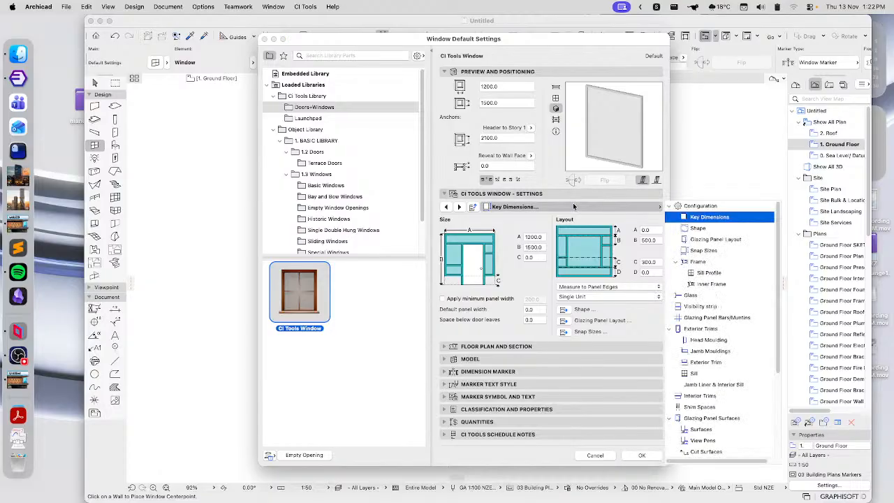
{"action": "left_click", "coordinate": [716, 207]}
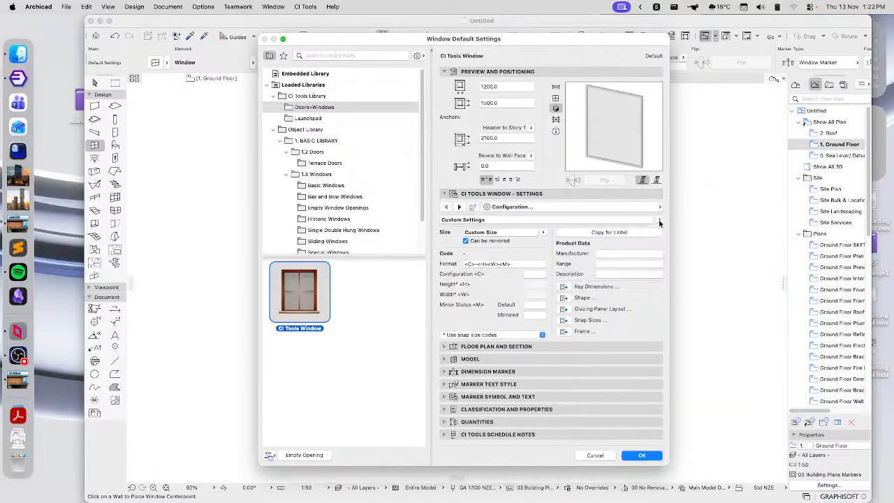
{"action": "left_click", "coordinate": [660, 220]}
{"action": "left_click", "coordinate": [671, 221]}
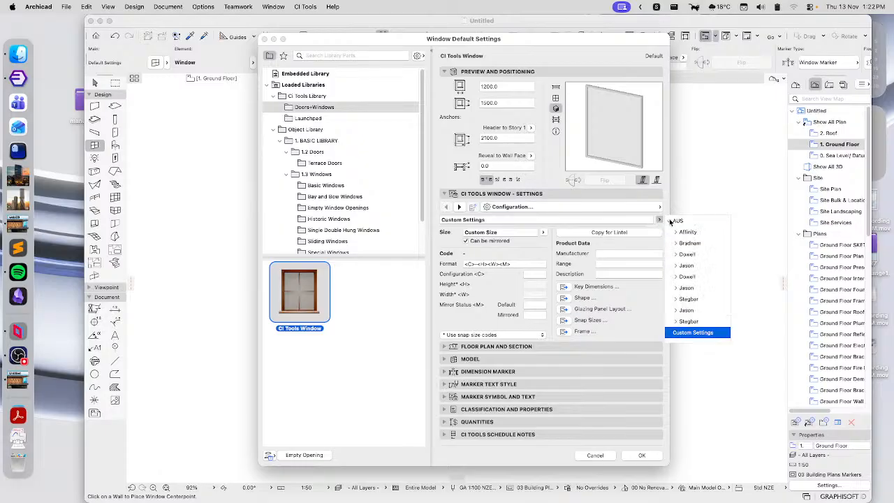
{"action": "left_click", "coordinate": [676, 288]}
{"action": "left_click", "coordinate": [682, 310]}
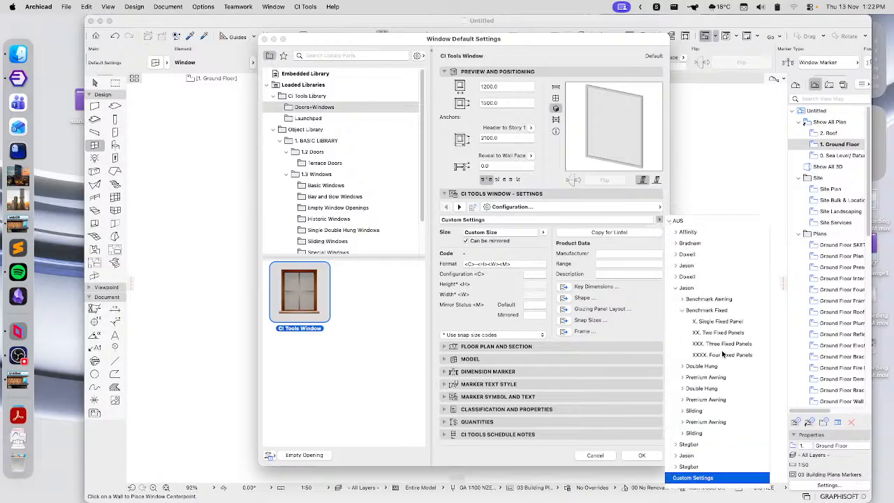
{"action": "left_click", "coordinate": [713, 344]}
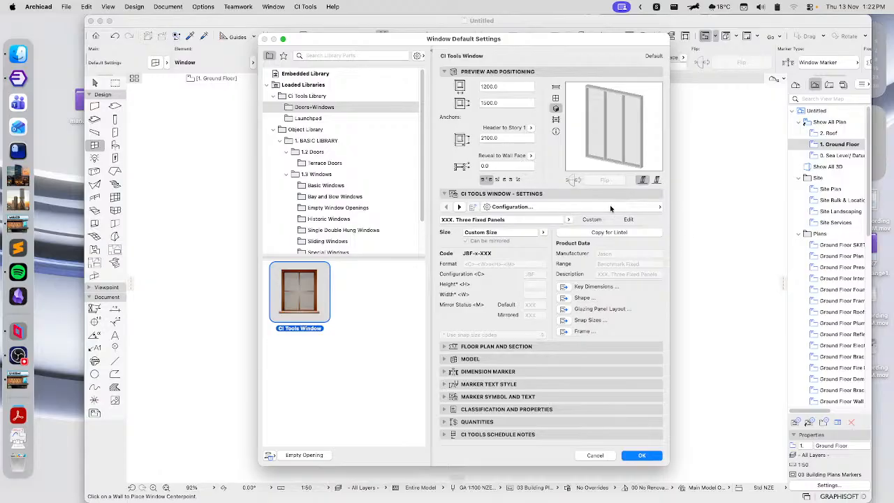
Show the CI Tools Window's Floor Plan and Section settings, discard the window default changes and return to the Arrow tool.
{"action": "double_click", "coordinate": [469, 44]}
{"action": "left_click_drag", "start_coordinate": [466, 44], "coordinate": [453, 47]}
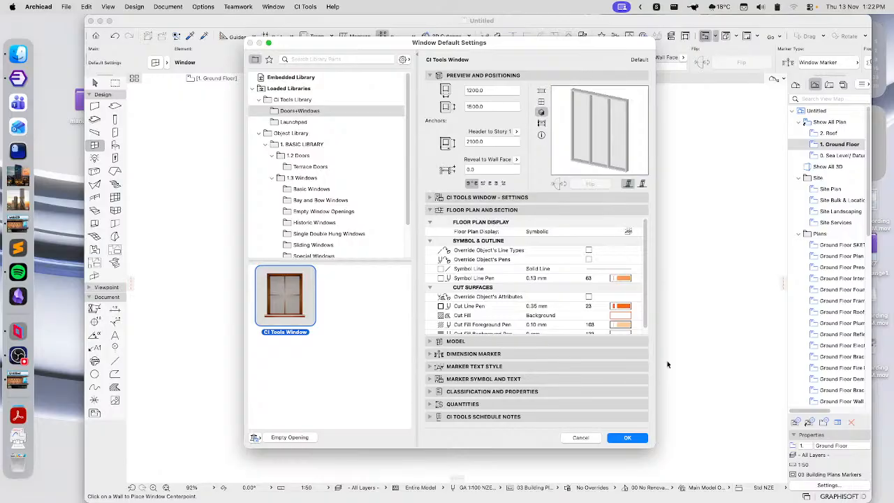
{"action": "left_click", "coordinate": [581, 438]}
{"action": "left_click", "coordinate": [96, 83]}
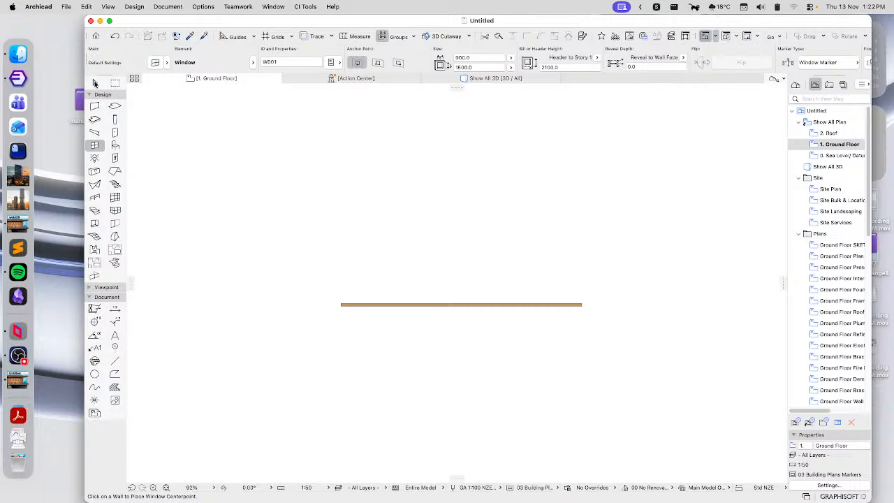
Create a new door and window schedule in the Doors+Windows Schedule Manager, and cancel it after viewing its criteria and options.
{"action": "left_click", "coordinate": [305, 6]}
{"action": "mouse_move", "coordinate": [301, 34]}
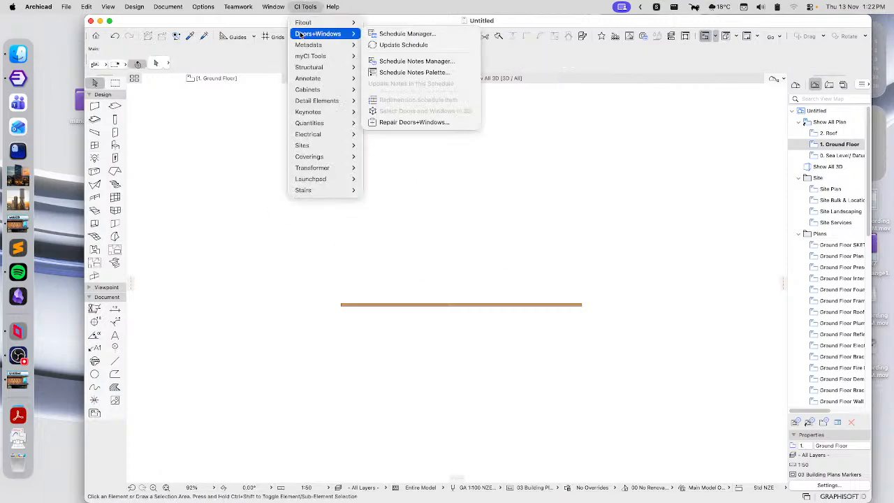
{"action": "left_click", "coordinate": [426, 35]}
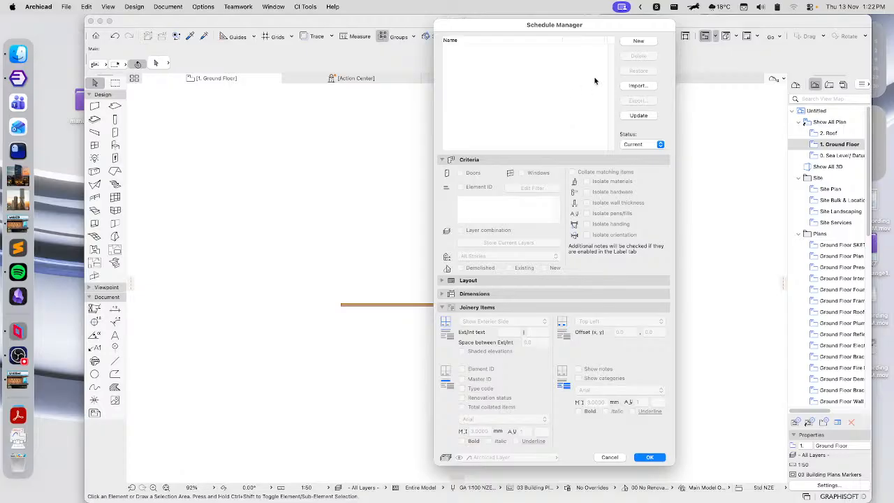
{"action": "left_click", "coordinate": [638, 41]}
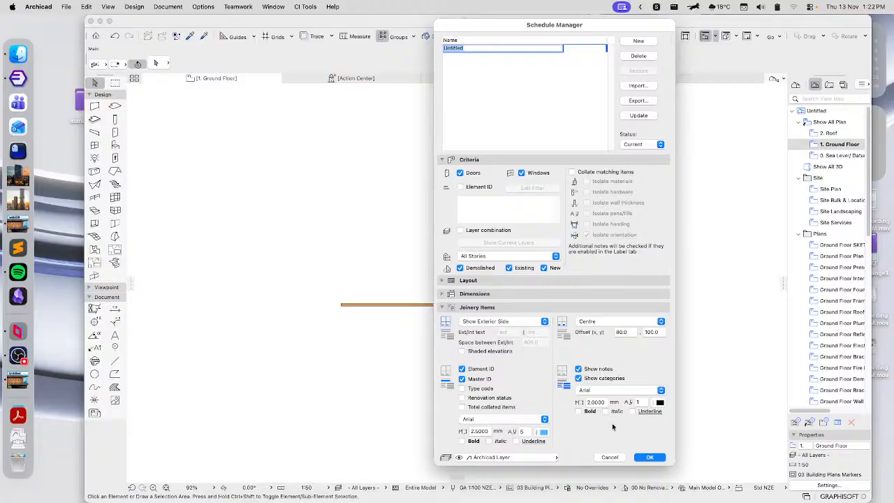
{"action": "left_click", "coordinate": [609, 457]}
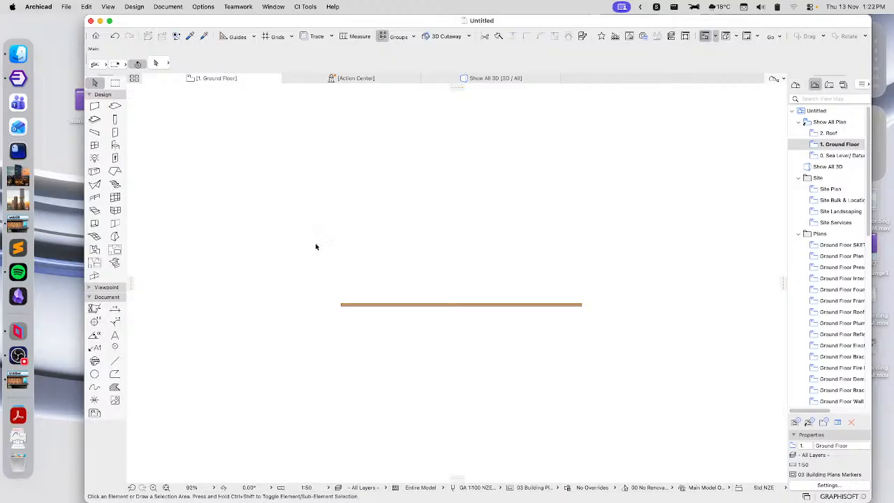
Select the horizontal wall and look through the CI Tools command categories, including myCI Tools and Coverings.
{"action": "left_click", "coordinate": [529, 306]}
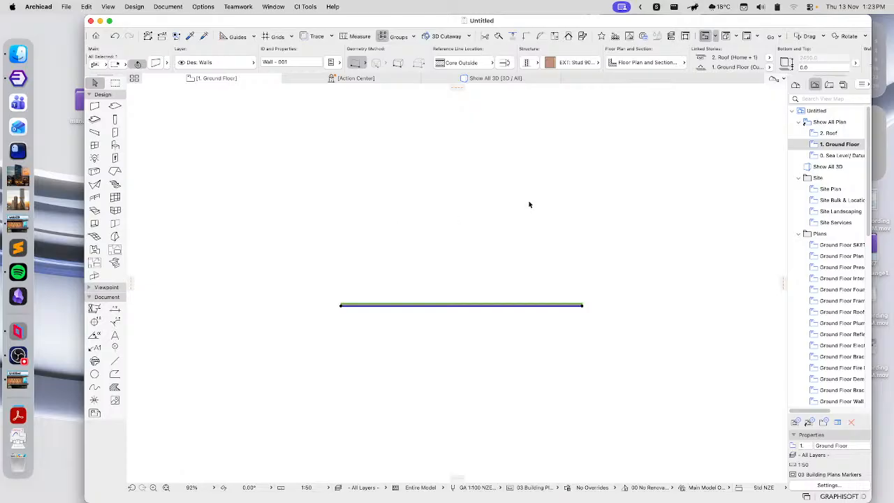
{"action": "left_click", "coordinate": [302, 6]}
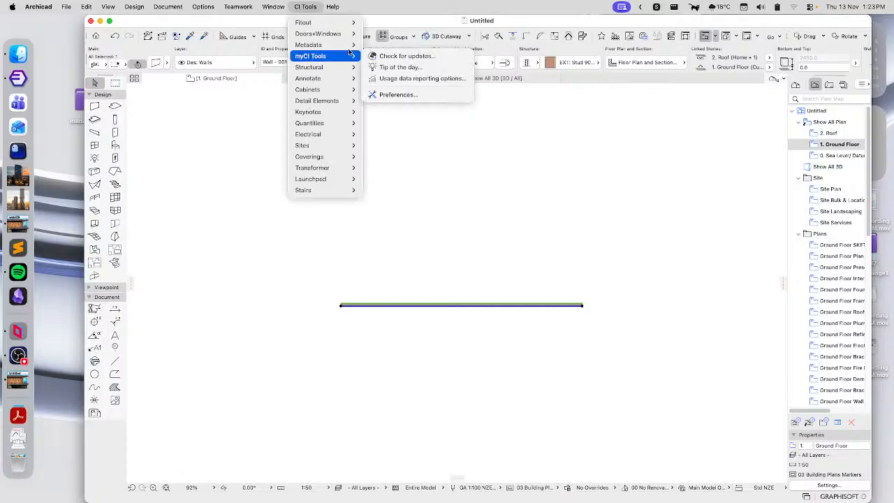
{"action": "mouse_move", "coordinate": [344, 55]}
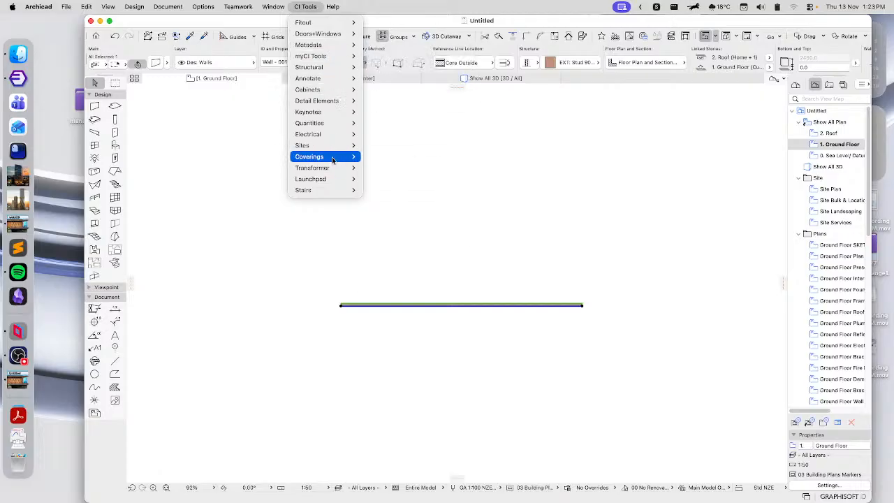
{"action": "mouse_move", "coordinate": [343, 157]}
{"action": "left_click", "coordinate": [891, 203]}
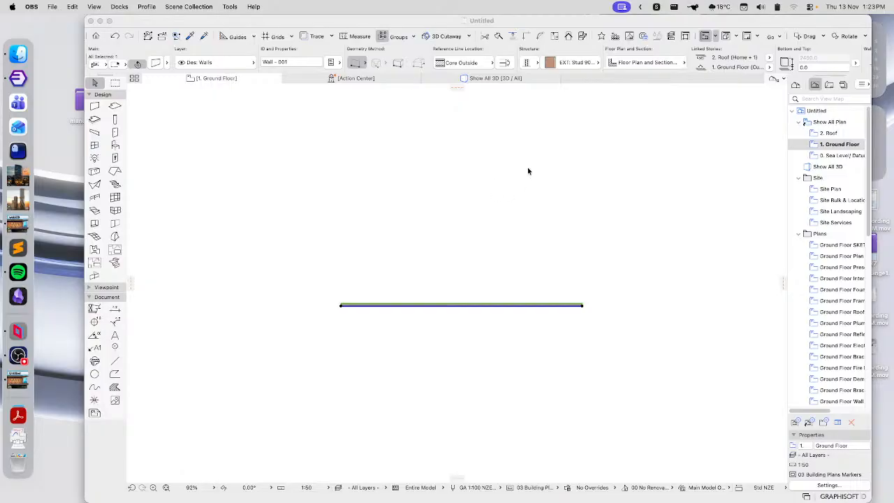
{"action": "left_click", "coordinate": [377, 29]}
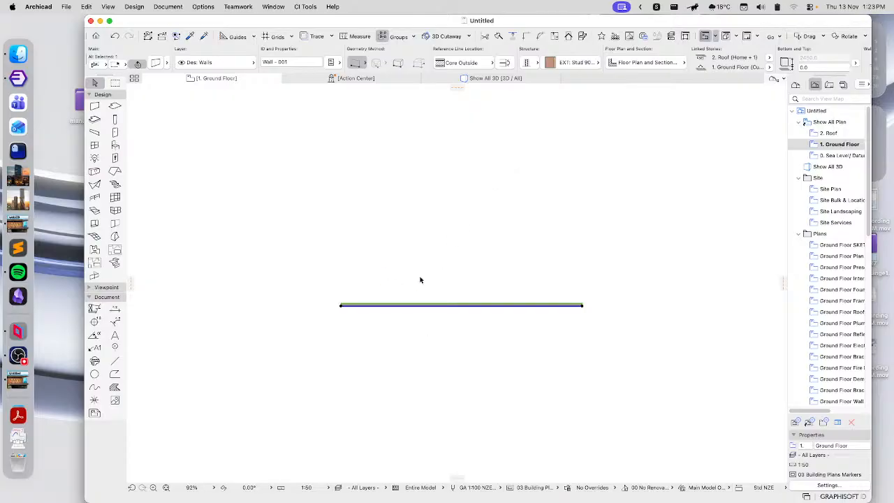
Start a wall covering on the selected wall with the CI Tools Wall Covering object from the Coverings library.
{"action": "left_click", "coordinate": [306, 7]}
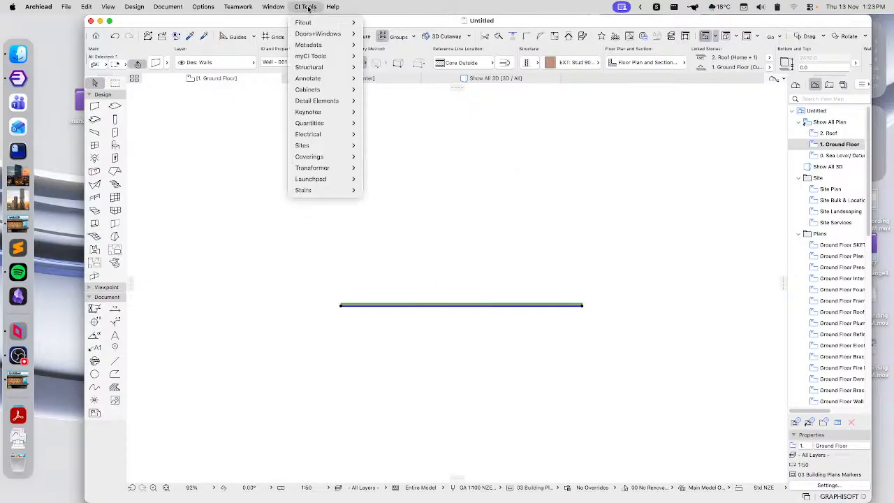
{"action": "mouse_move", "coordinate": [330, 159]}
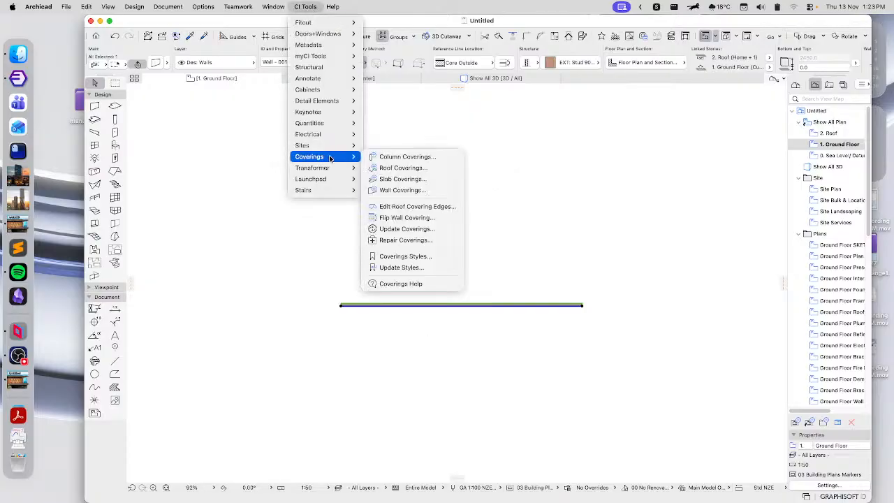
{"action": "left_click", "coordinate": [412, 190]}
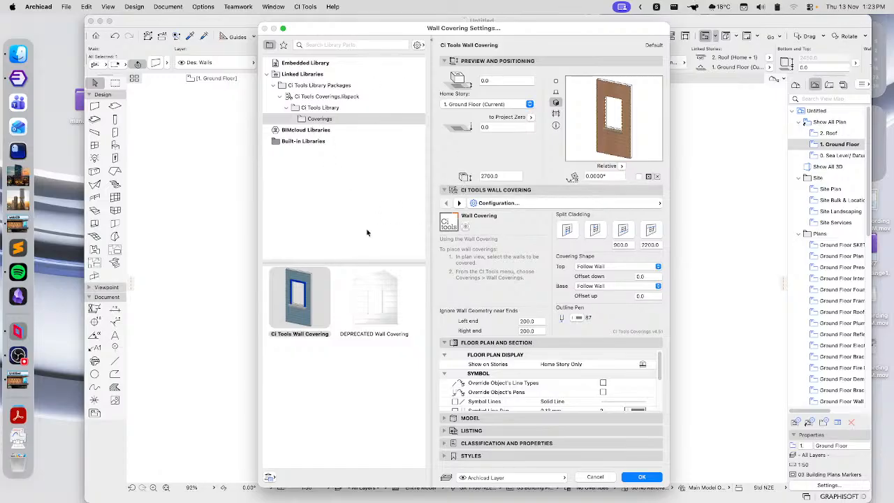
{"action": "mouse_move", "coordinate": [316, 314]}
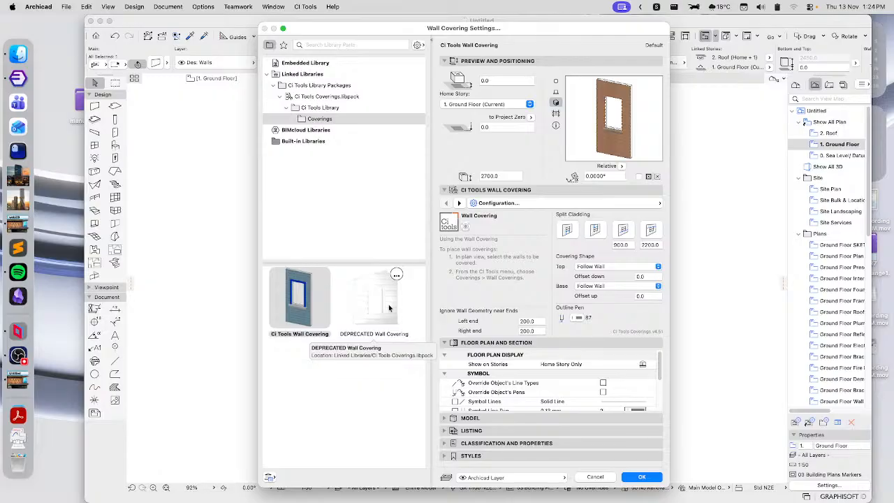
{"action": "left_click", "coordinate": [302, 308]}
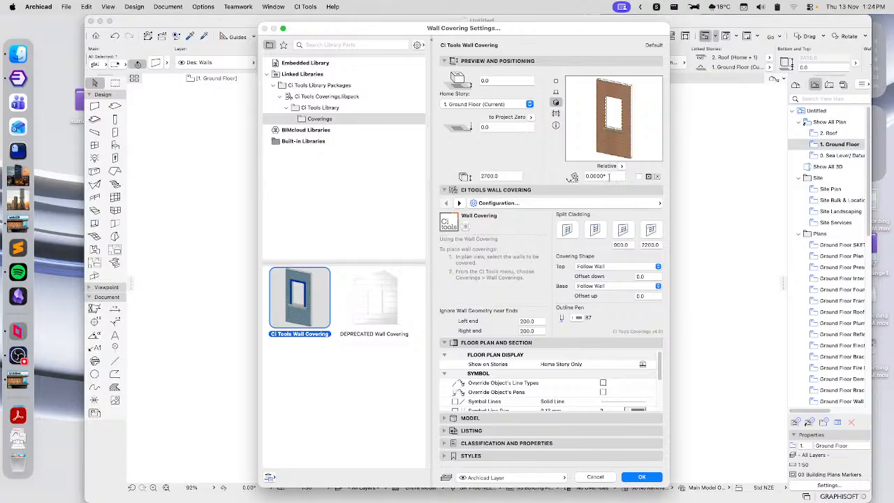
View the main wall cladding types, keep Weatherboard, and apply the covering to the lower side of the wall.
{"action": "left_click", "coordinate": [552, 203]}
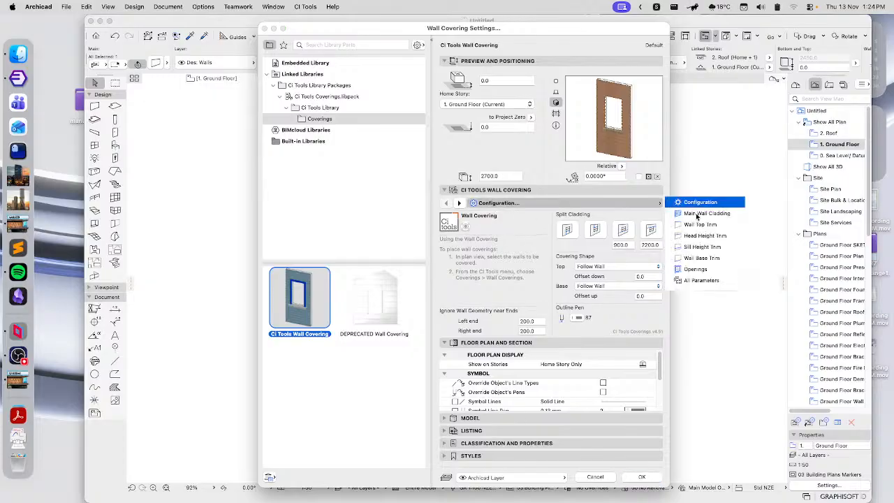
{"action": "left_click", "coordinate": [697, 215]}
{"action": "left_click", "coordinate": [469, 239]}
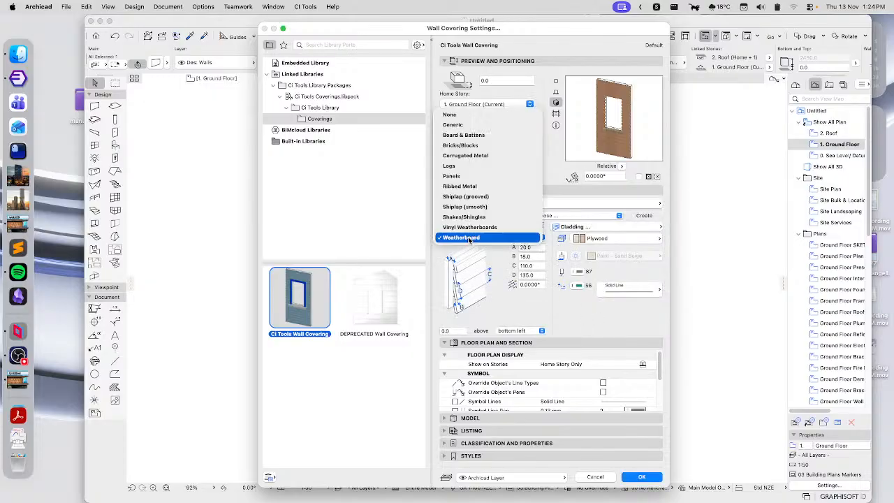
{"action": "left_click", "coordinate": [579, 302]}
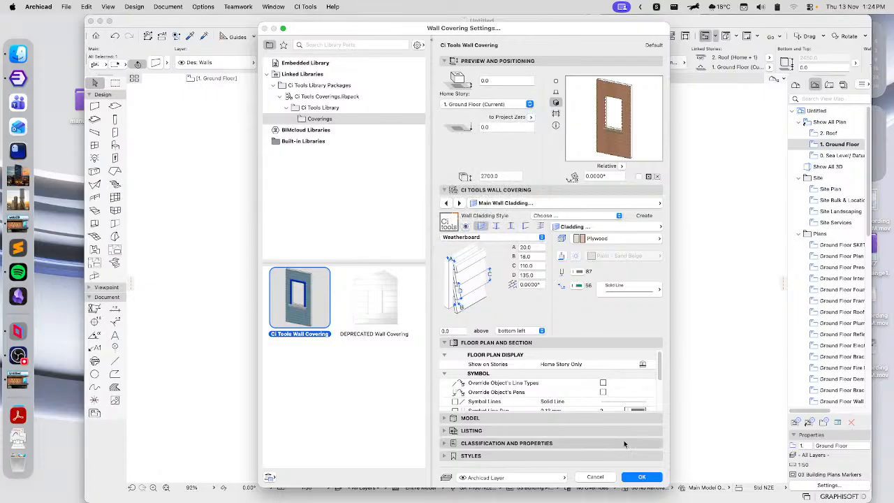
{"action": "left_click", "coordinate": [642, 478]}
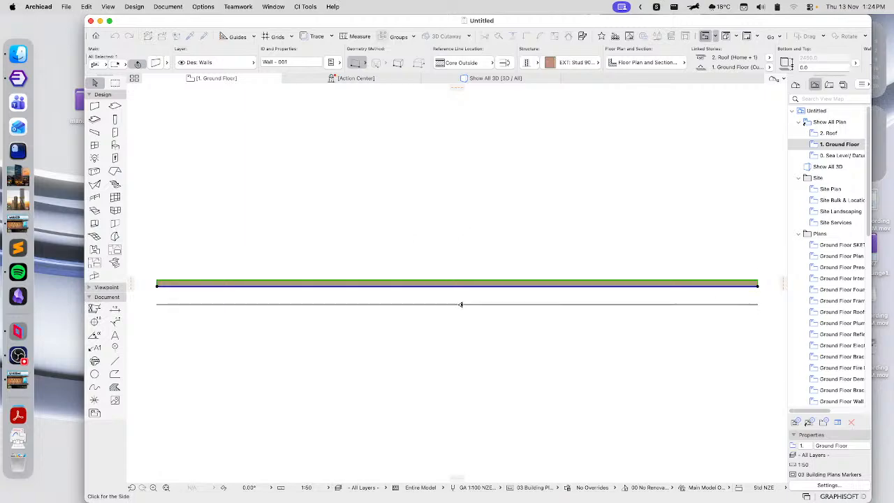
{"action": "left_click", "coordinate": [454, 300]}
{"action": "key", "text": "Escape"}
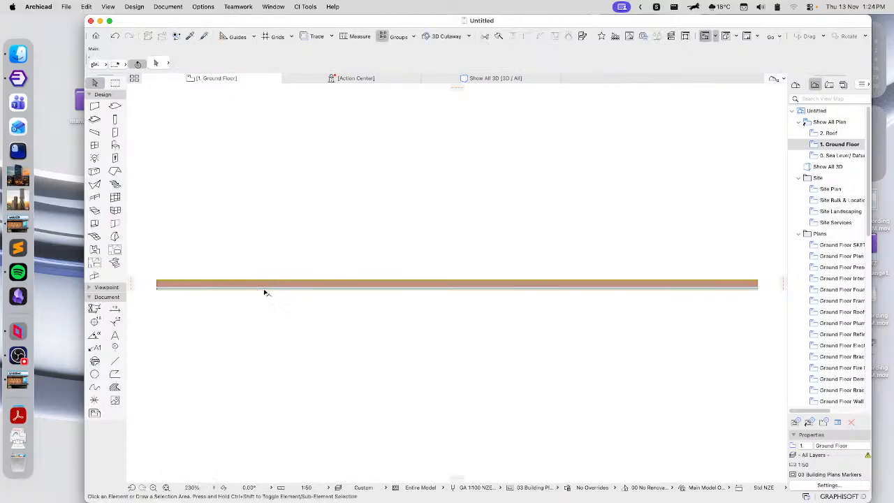
Look through the CI Tools Coverings commands and command categories with nothing selected.
{"action": "scroll", "coordinate": [383, 367], "scroll_direction": "down", "scroll_amount": 3}
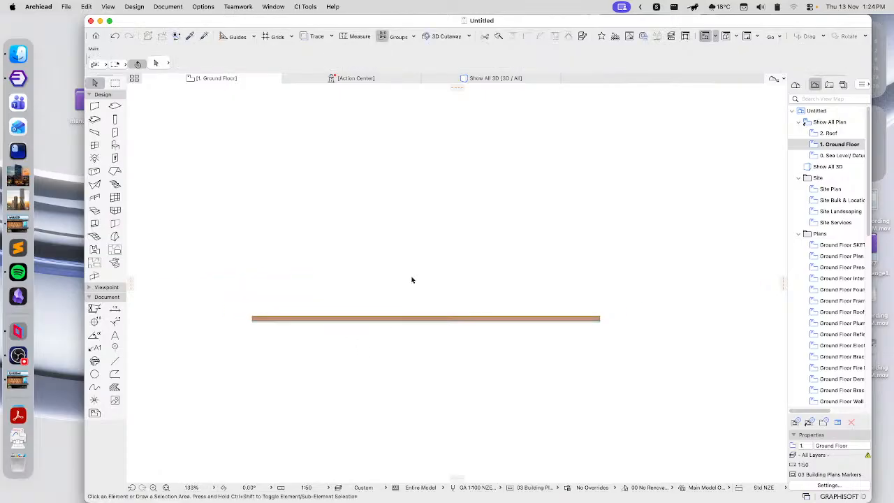
{"action": "middle_click_drag", "start_coordinate": [412, 279], "coordinate": [401, 321]}
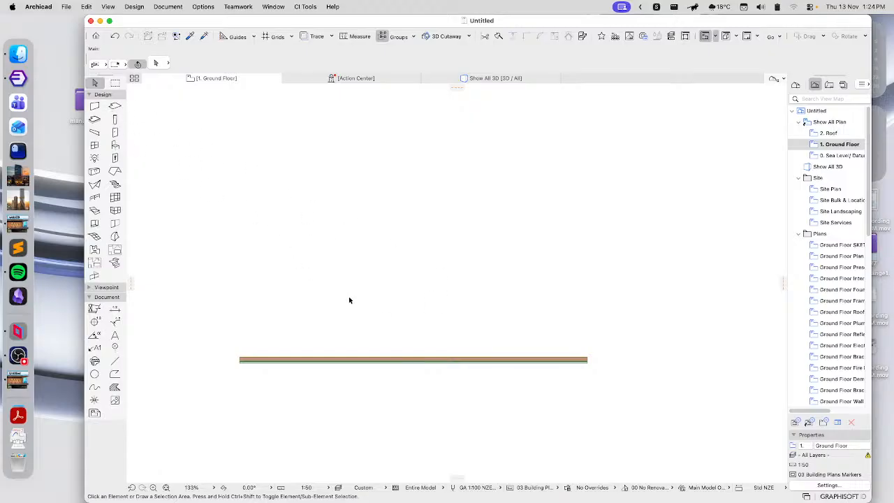
{"action": "left_click", "coordinate": [300, 7]}
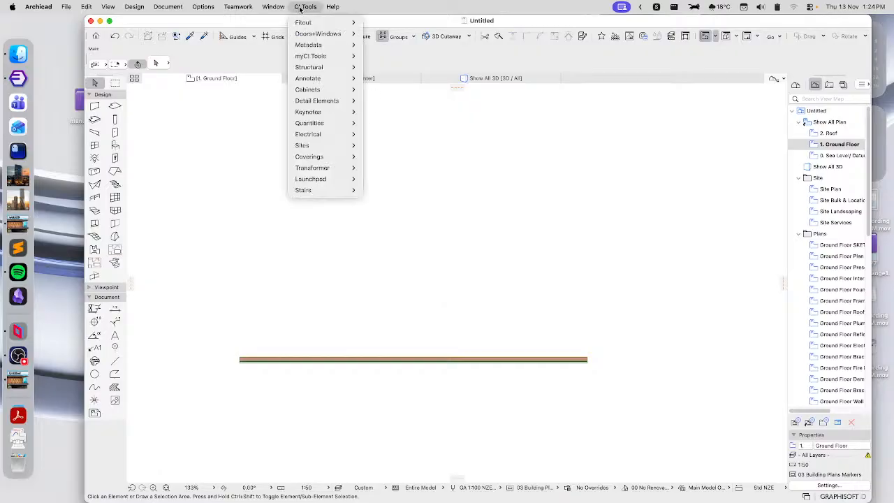
{"action": "mouse_move", "coordinate": [300, 158]}
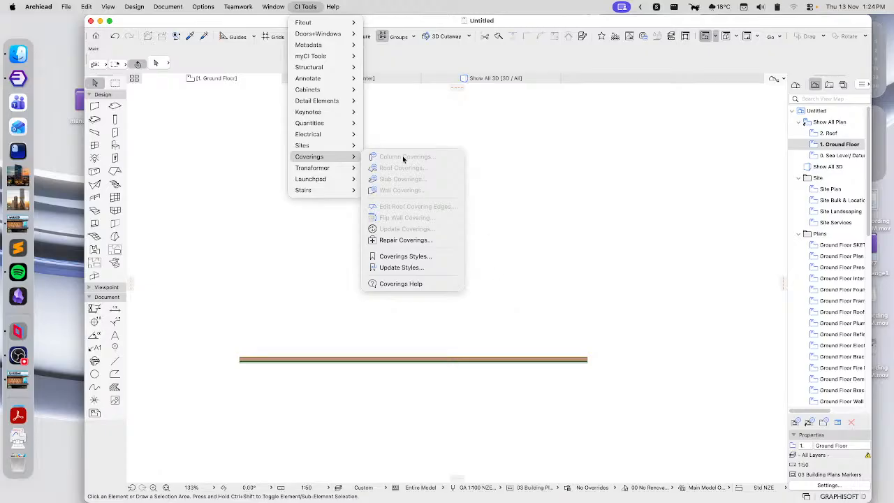
{"action": "left_click", "coordinate": [548, 248]}
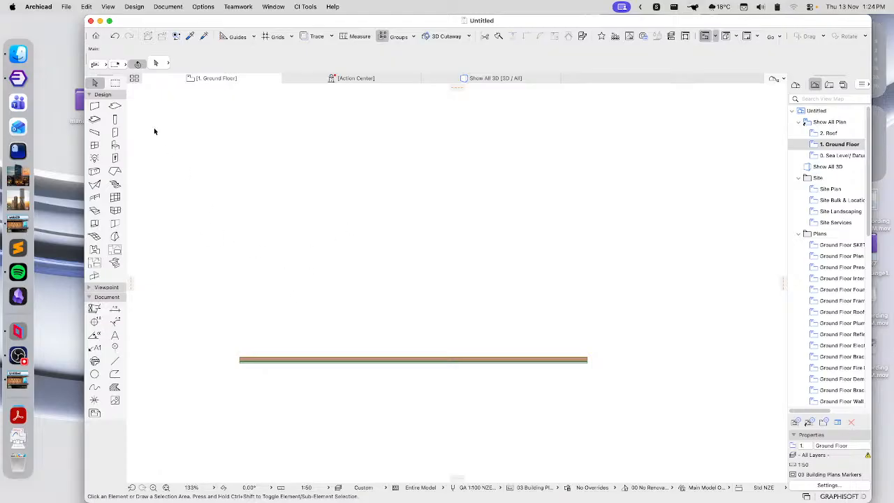
{"action": "left_click", "coordinate": [303, 7]}
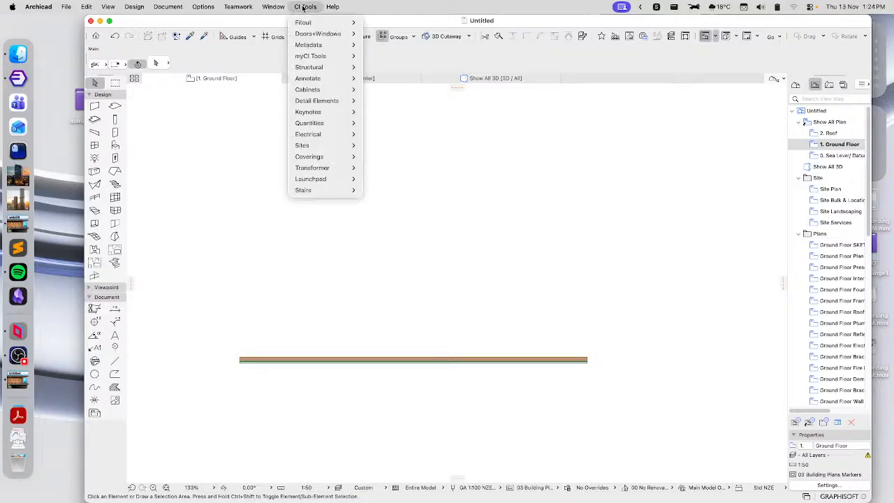
{"action": "left_click", "coordinate": [303, 7]}
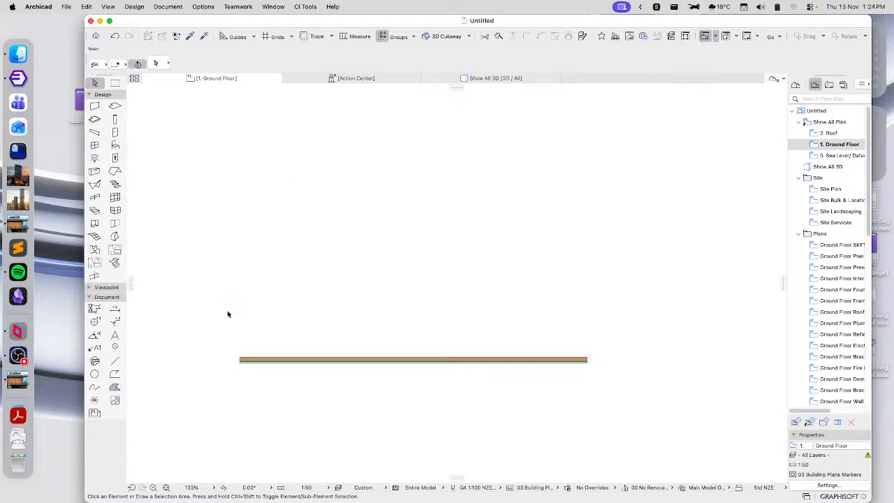
Open the Electrical tool's default settings and browse the regional folders of the CI Tools Electrical library.
{"action": "left_click", "coordinate": [115, 159]}
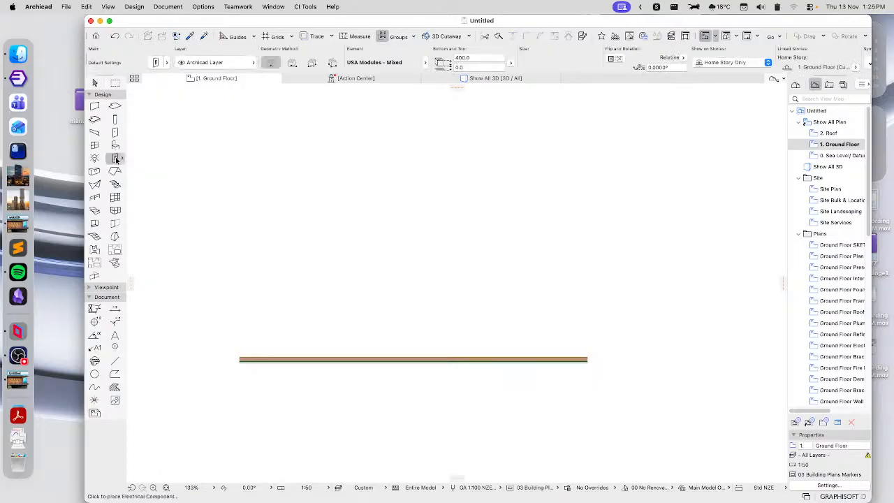
{"action": "double_click", "coordinate": [115, 159]}
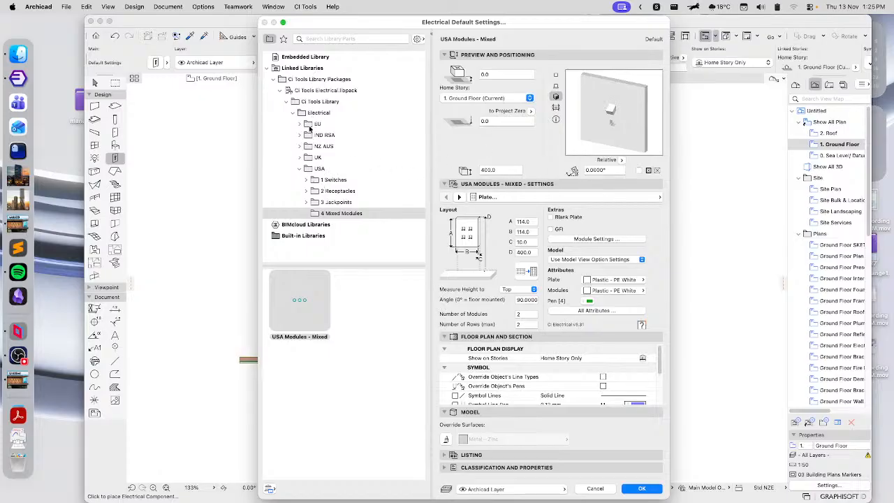
{"action": "left_click", "coordinate": [299, 169]}
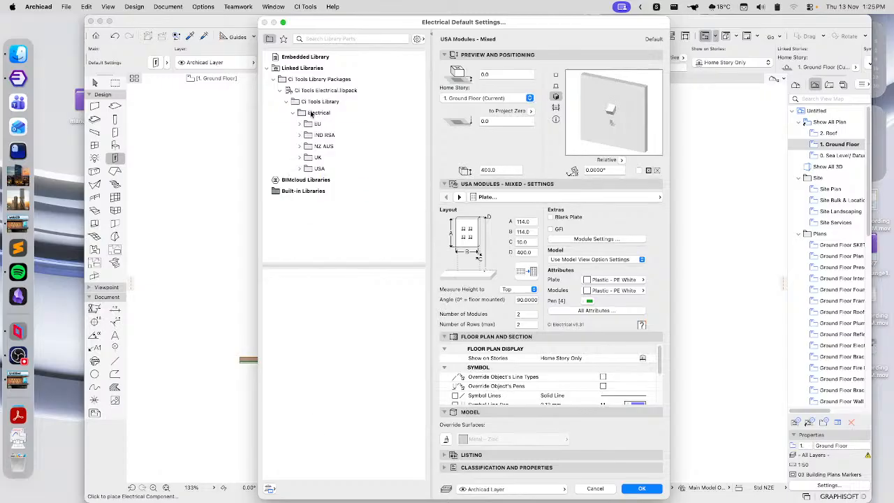
{"action": "left_click", "coordinate": [312, 113]}
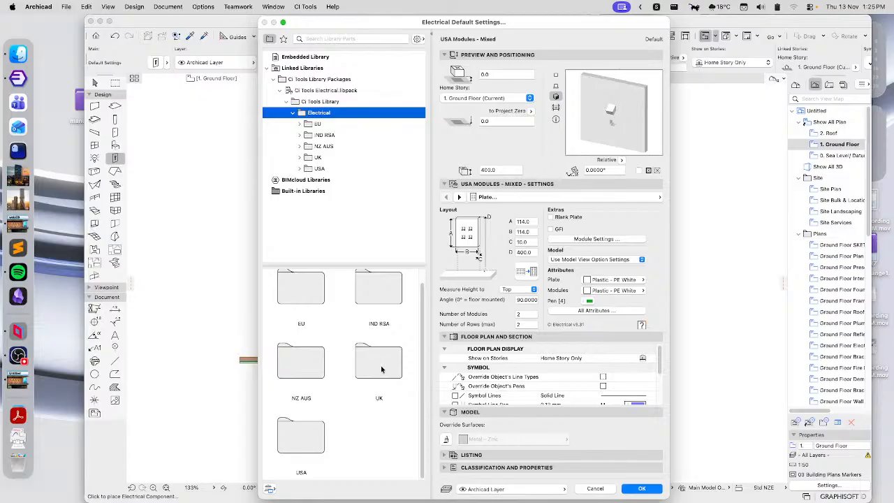
{"action": "scroll", "coordinate": [304, 443], "scroll_direction": "up", "scroll_amount": 1}
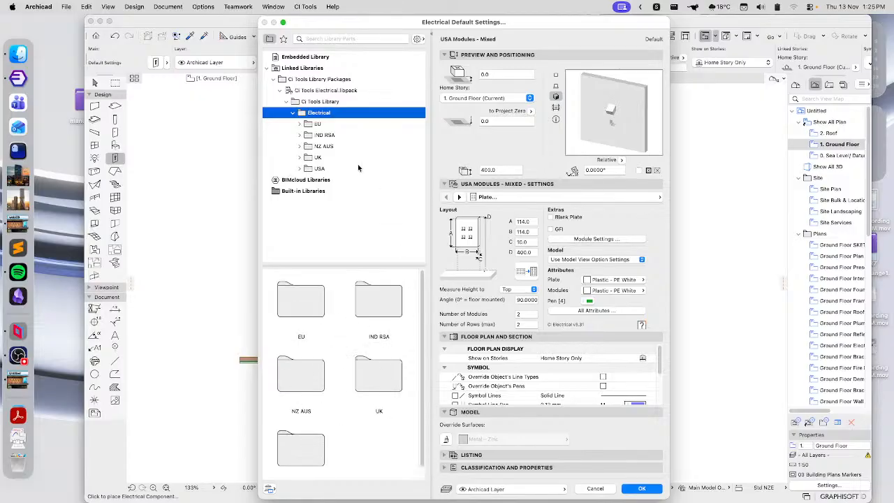
Choose AU-NZ Powerpoint - Mixed from the NZ AUS library's 2 Mixed Power Outlets folder as the default electrical object.
{"action": "left_click", "coordinate": [299, 146]}
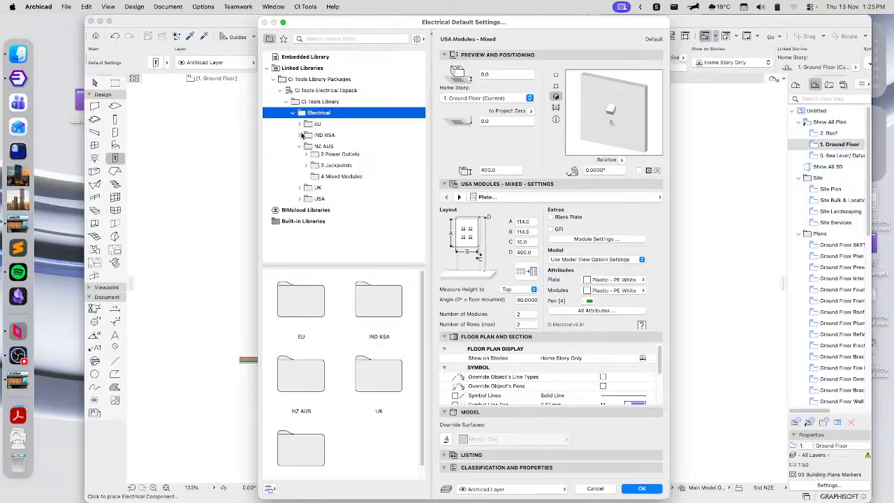
{"action": "left_click", "coordinate": [324, 157]}
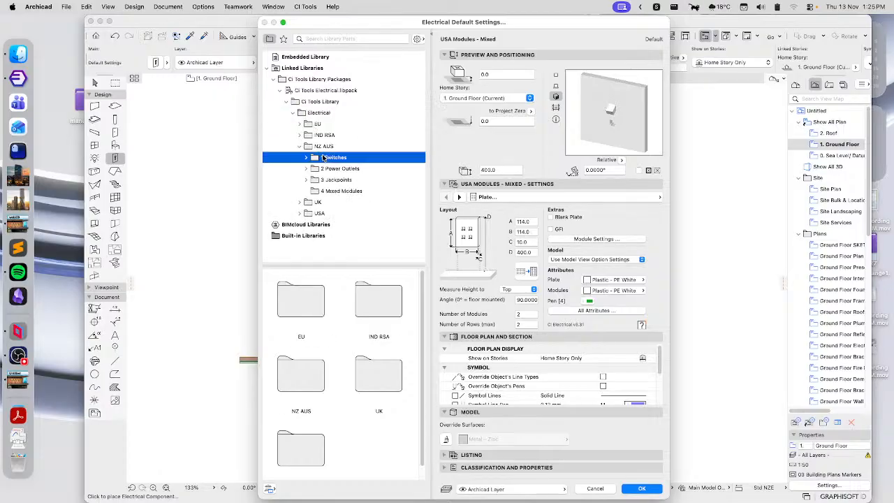
{"action": "left_click", "coordinate": [323, 170]}
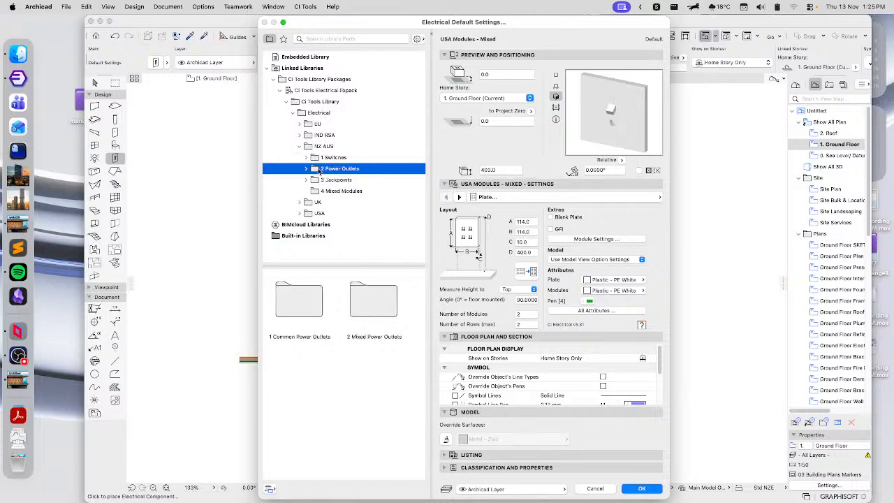
{"action": "left_click", "coordinate": [306, 169]}
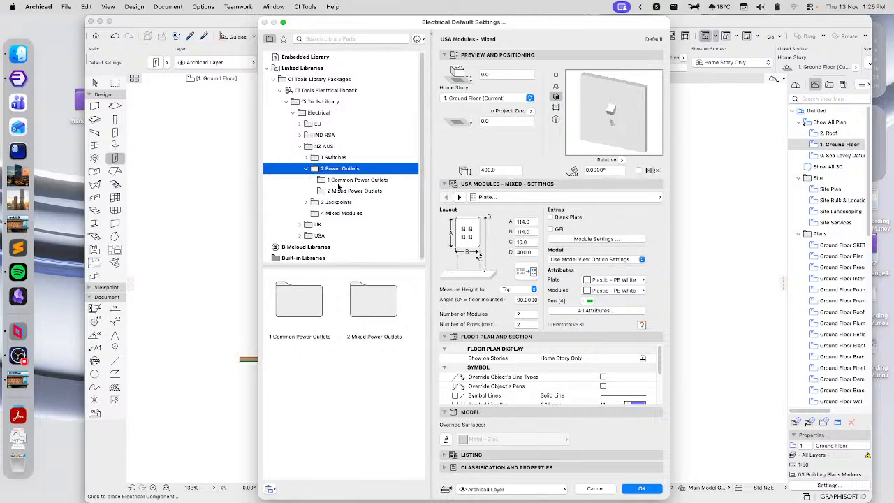
{"action": "left_click", "coordinate": [349, 191]}
{"action": "left_click", "coordinate": [321, 328]}
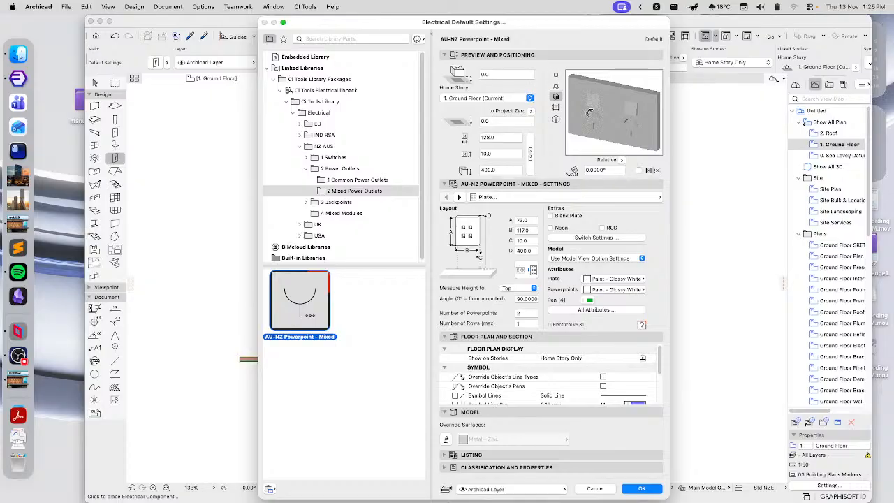
Preview the powerpoint's 2D symbol, accept the settings and place it on the wall's upper face, slightly left of the middle.
{"action": "left_click", "coordinate": [556, 75]}
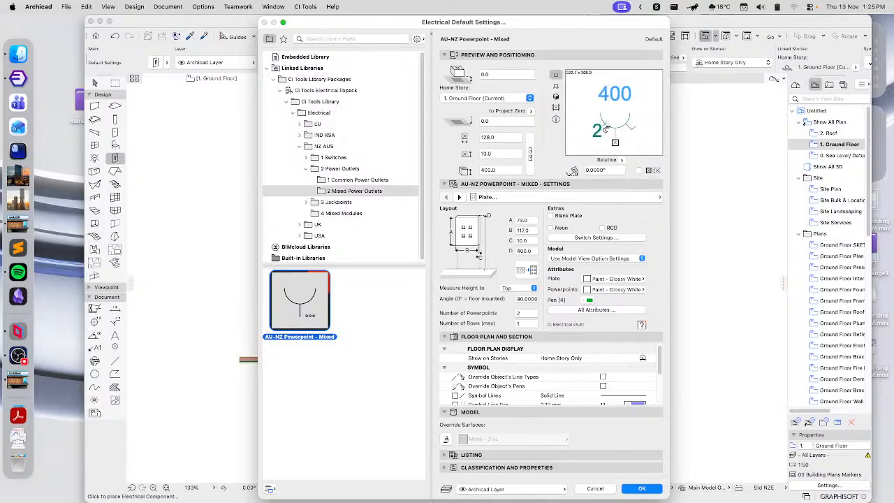
{"action": "left_click", "coordinate": [642, 489]}
{"action": "scroll", "coordinate": [380, 319], "scroll_direction": "up", "scroll_amount": 5}
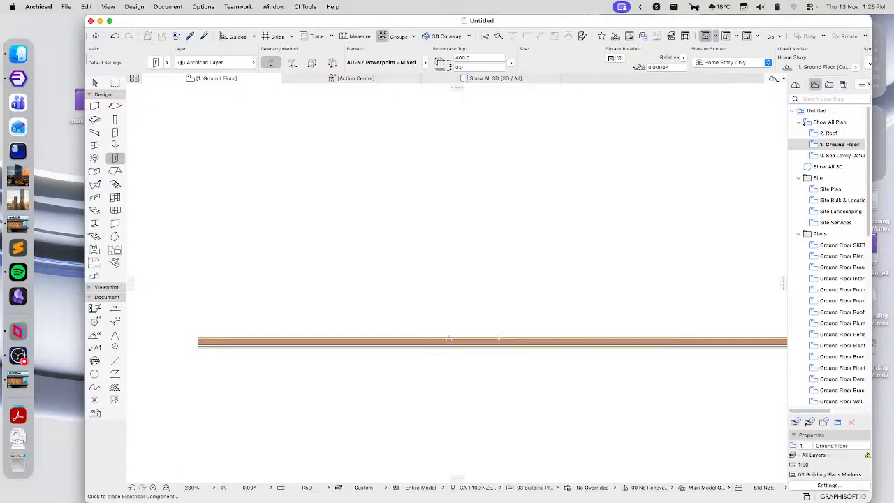
{"action": "scroll", "coordinate": [448, 331], "scroll_direction": "up", "scroll_amount": 5}
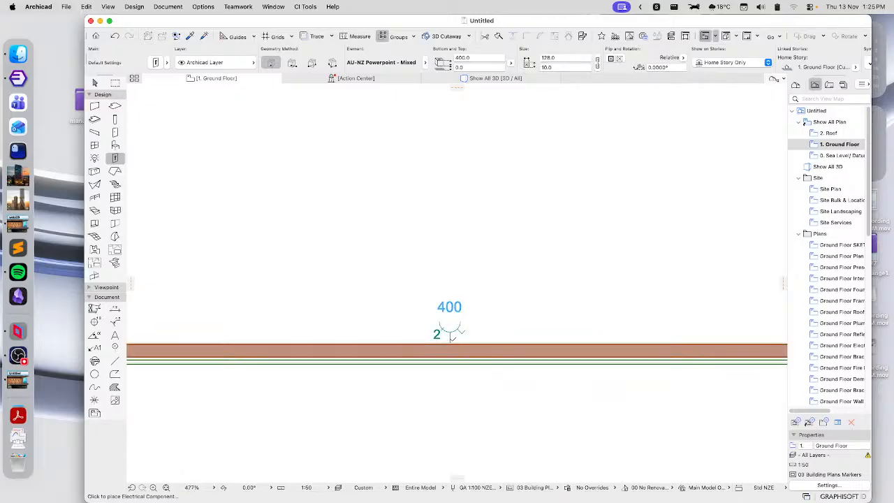
{"action": "scroll", "coordinate": [450, 338], "scroll_direction": "down", "scroll_amount": 6}
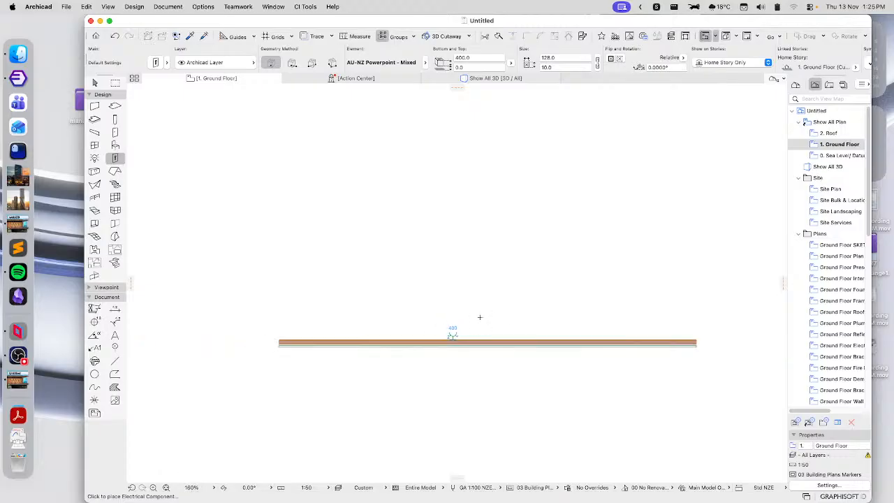
Select the placed powerpoint with the Arrow tool and view the CI Tools Electrical commands.
{"action": "left_click", "coordinate": [95, 83]}
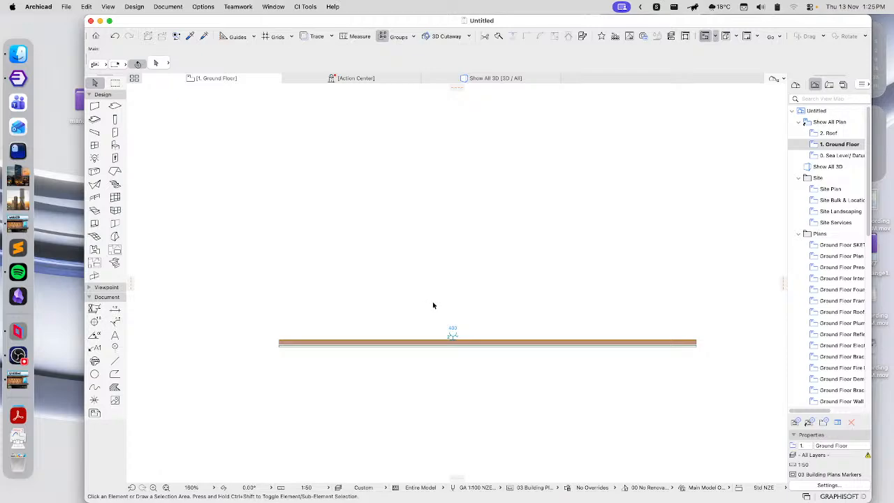
{"action": "mouse_move", "coordinate": [463, 328]}
{"action": "left_mouse_down"}
{"action": "mouse_move", "coordinate": [447, 326]}
{"action": "mouse_move", "coordinate": [453, 336]}
{"action": "left_mouse_up"}
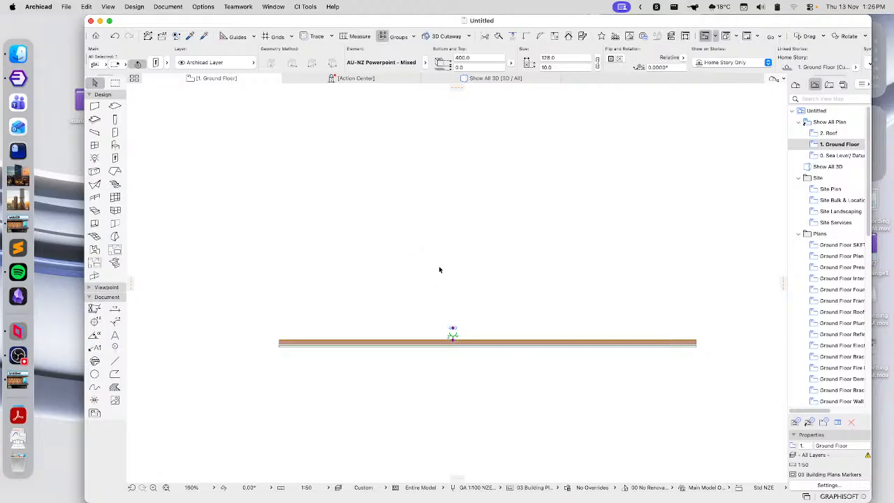
{"action": "left_click", "coordinate": [305, 7]}
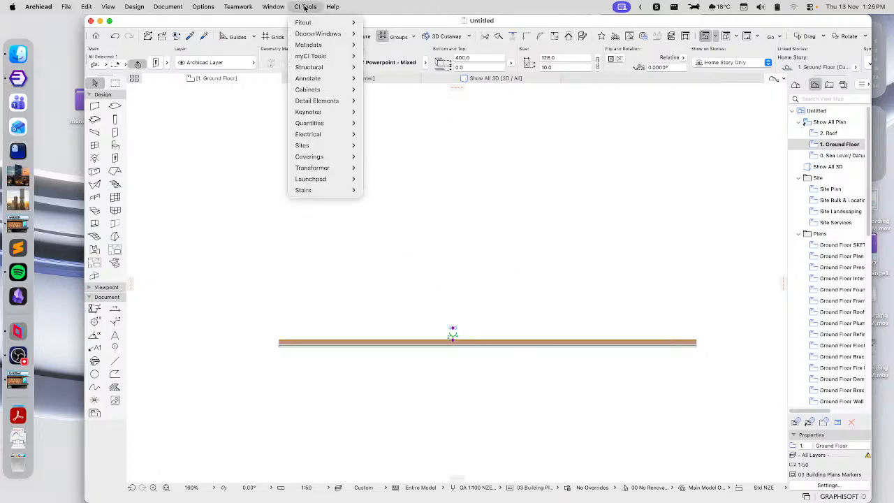
{"action": "mouse_move", "coordinate": [312, 139]}
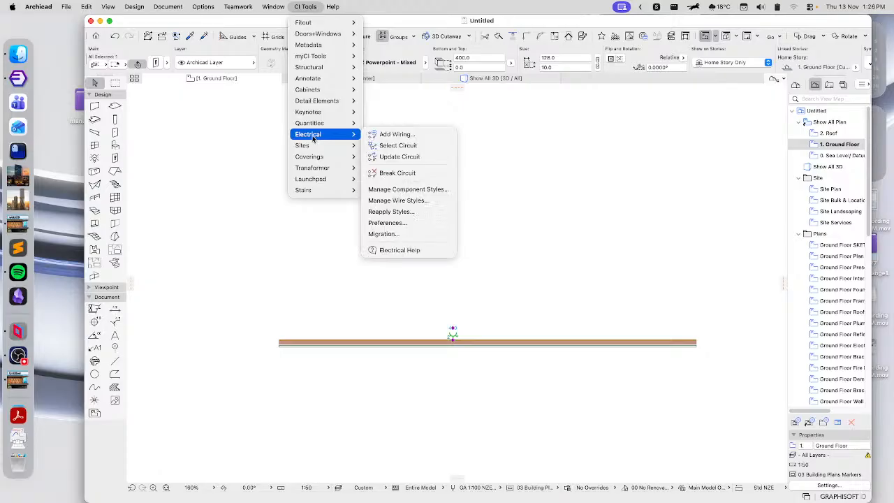
Review the New Wiring settings for the selected powerpoint, accept the automatic wiring path and bending, and deselect the powerpoint.
{"action": "left_click", "coordinate": [399, 133]}
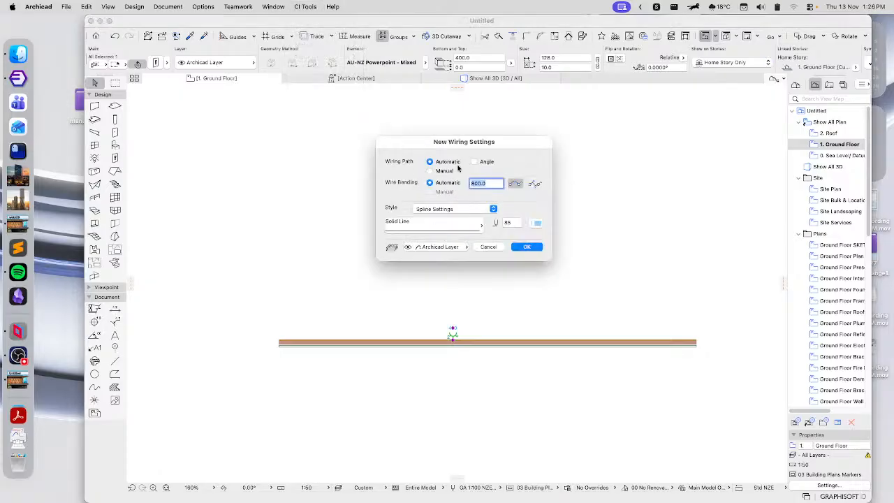
{"action": "left_click", "coordinate": [528, 247]}
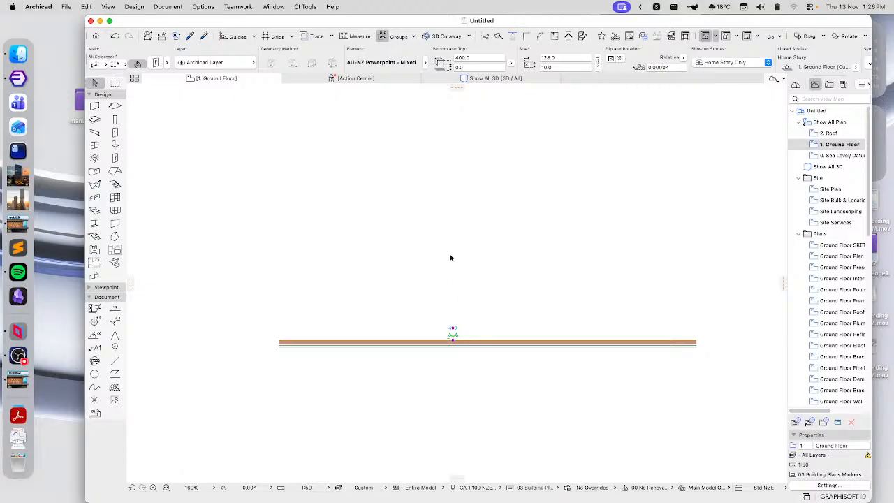
{"action": "key", "text": "Escape"}
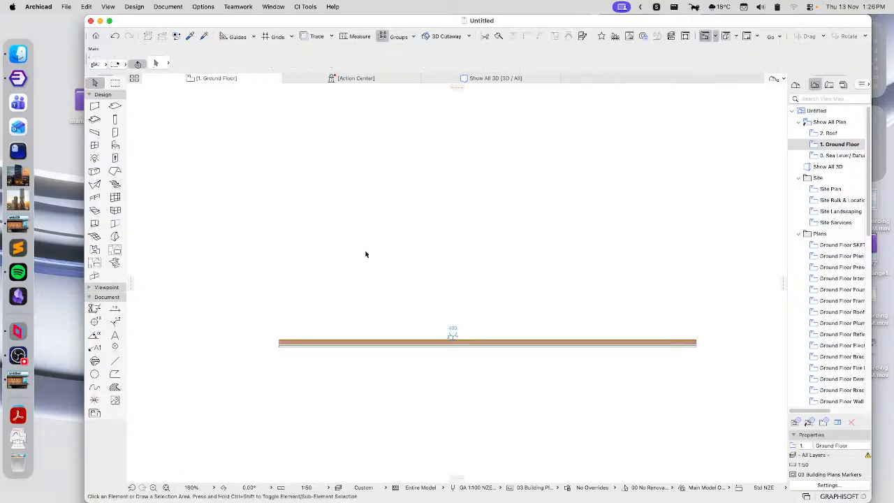
{"action": "middle_click_drag", "start_coordinate": [326, 264], "coordinate": [340, 302]}
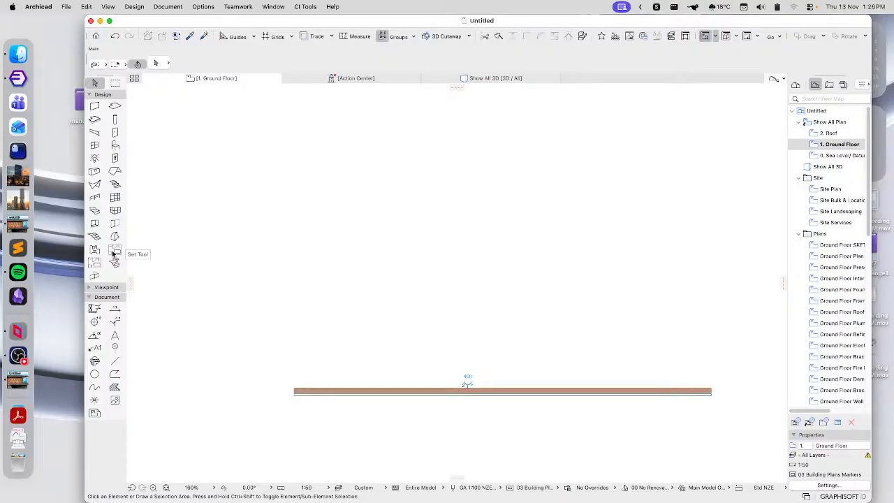
Open the Set tool's default settings and browse to the Bathroom folder of the CI Tools Fitout Example Sets.
{"action": "left_click", "coordinate": [116, 253]}
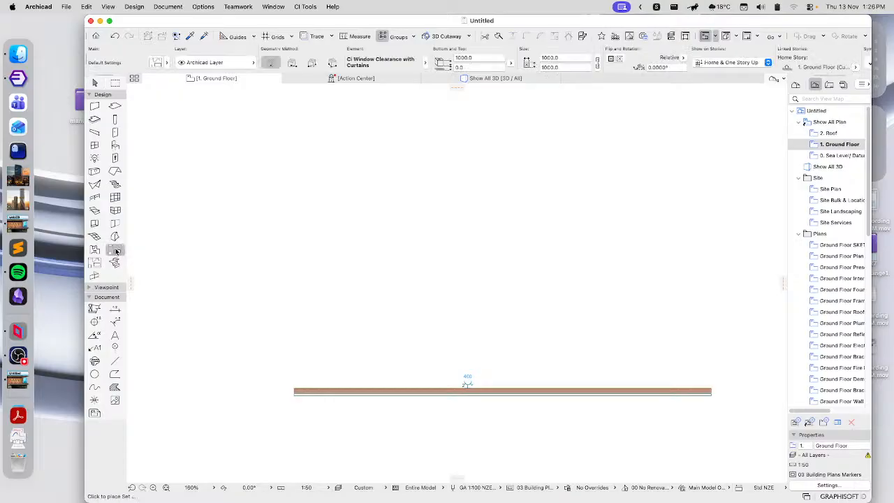
{"action": "double_click", "coordinate": [114, 252]}
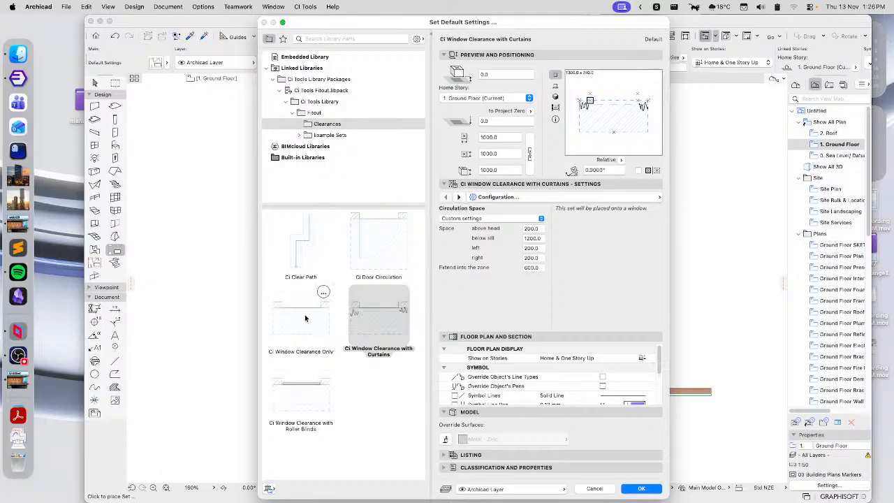
{"action": "left_click", "coordinate": [324, 136]}
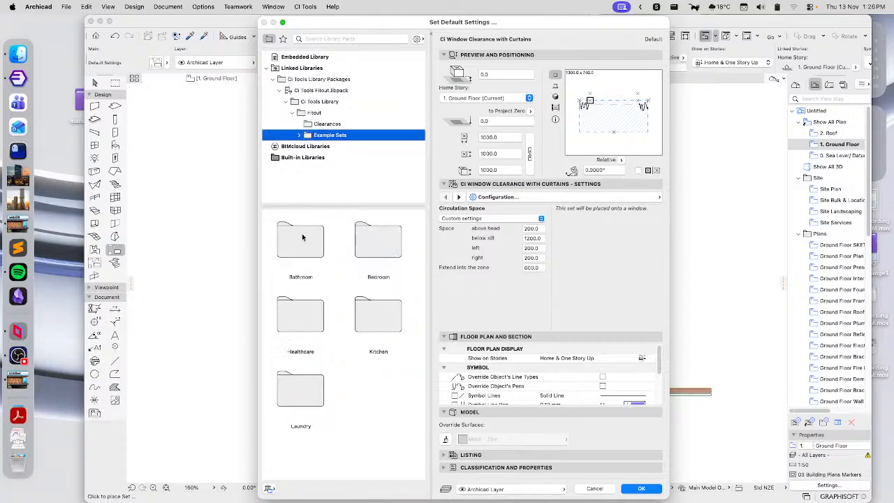
{"action": "double_click", "coordinate": [307, 255]}
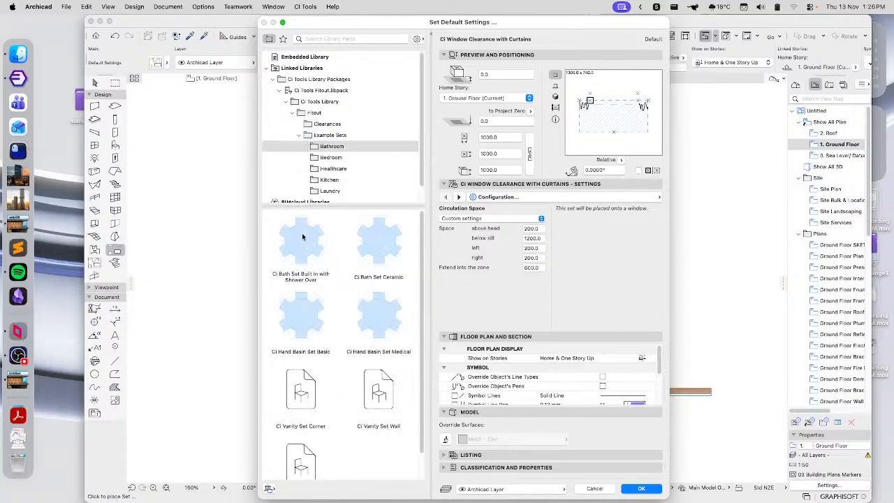
Preview Ci Hand Basin Set Medical, choose Ci Hand Basin Set Basic as the default set and place it above the wall.
{"action": "left_click", "coordinate": [374, 326]}
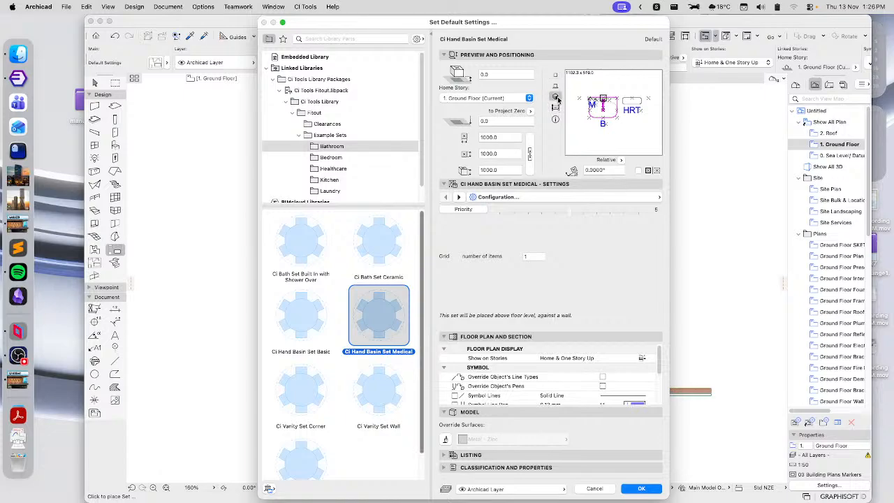
{"action": "left_click", "coordinate": [300, 316]}
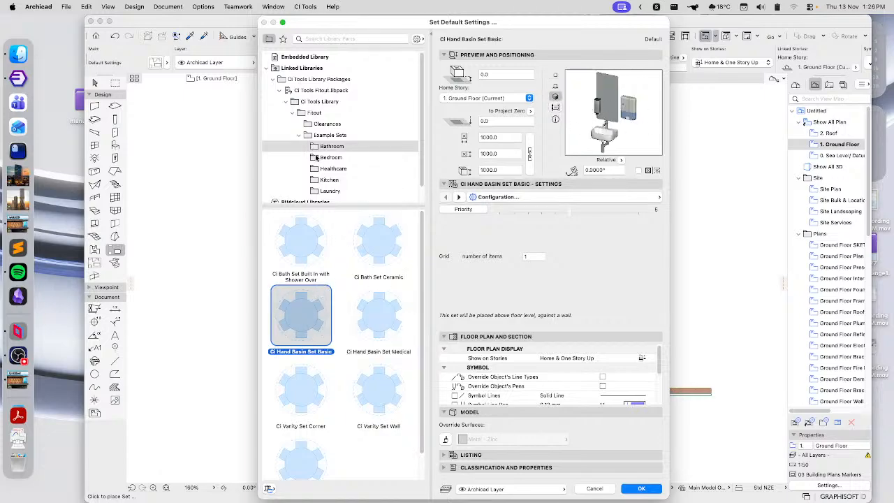
{"action": "scroll", "coordinate": [323, 153], "scroll_direction": "down", "scroll_amount": 1}
{"action": "scroll", "coordinate": [329, 157], "scroll_direction": "down", "scroll_amount": 1}
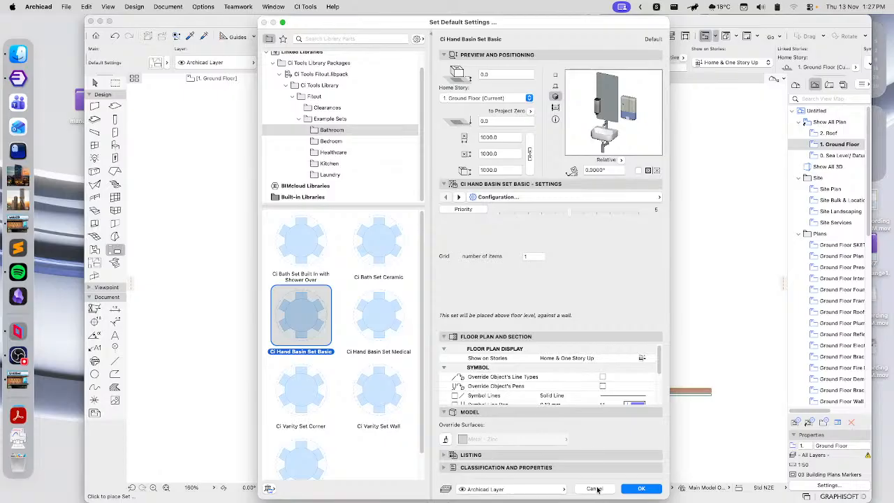
{"action": "left_click", "coordinate": [647, 491]}
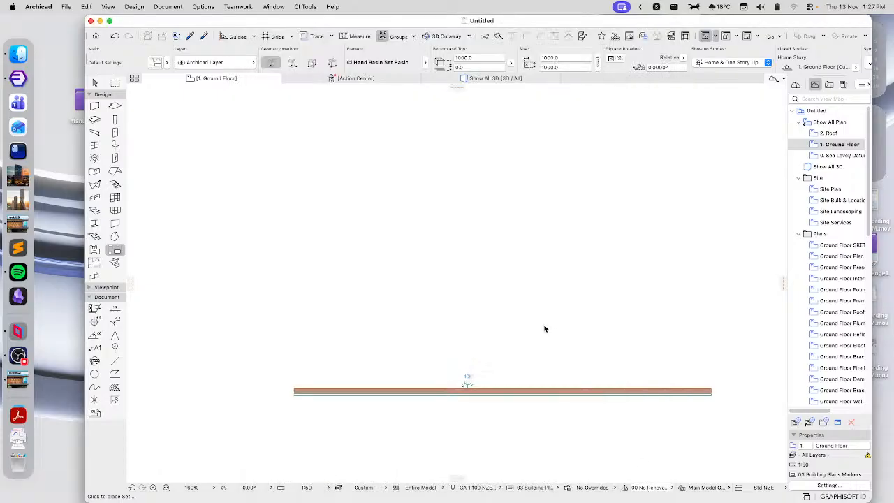
{"action": "left_click", "coordinate": [468, 252]}
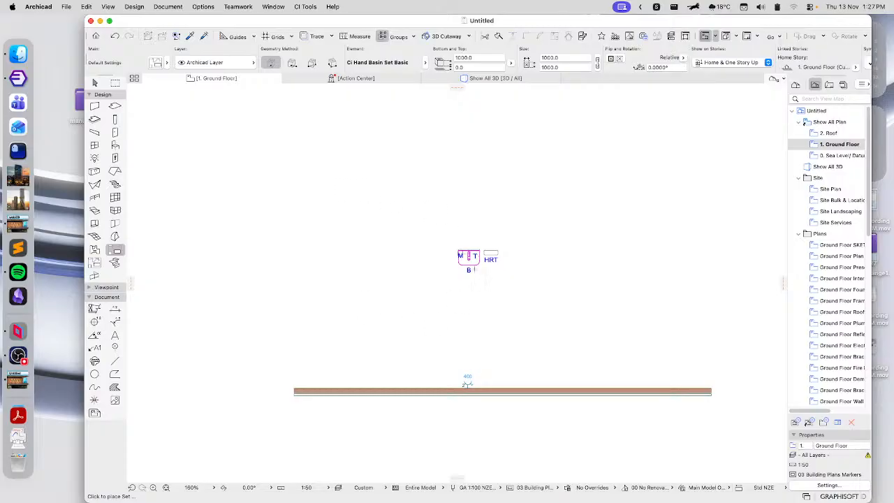
Choose Bedroom Fitout #2149 as the Fitout tool's default object, accept the settings and return to the Arrow tool.
{"action": "left_click", "coordinate": [95, 263]}
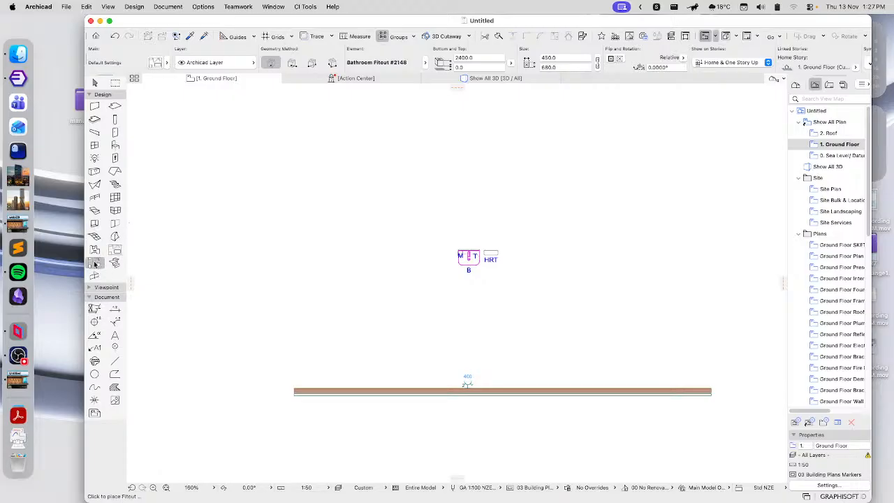
{"action": "double_click", "coordinate": [95, 264]}
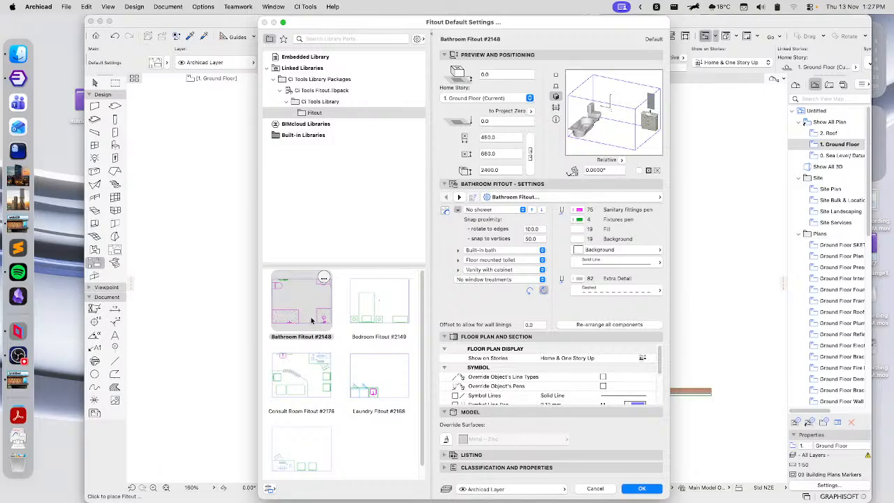
{"action": "left_click", "coordinate": [376, 308]}
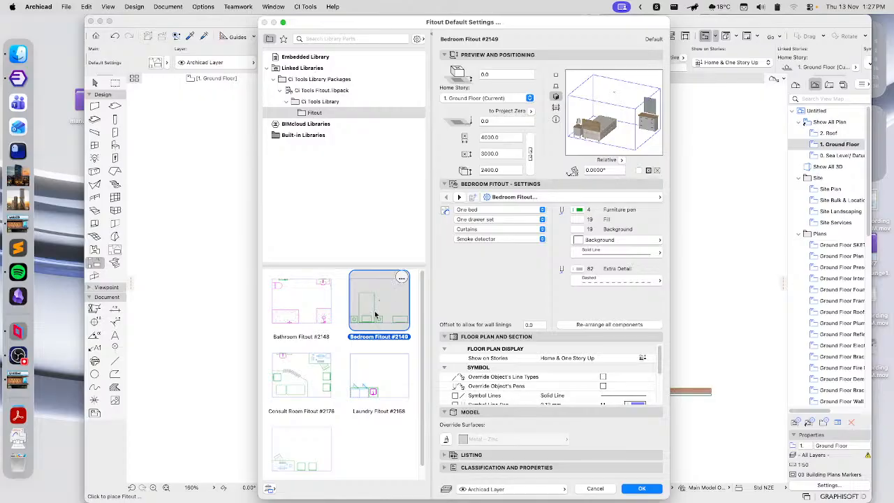
{"action": "left_click", "coordinate": [650, 489]}
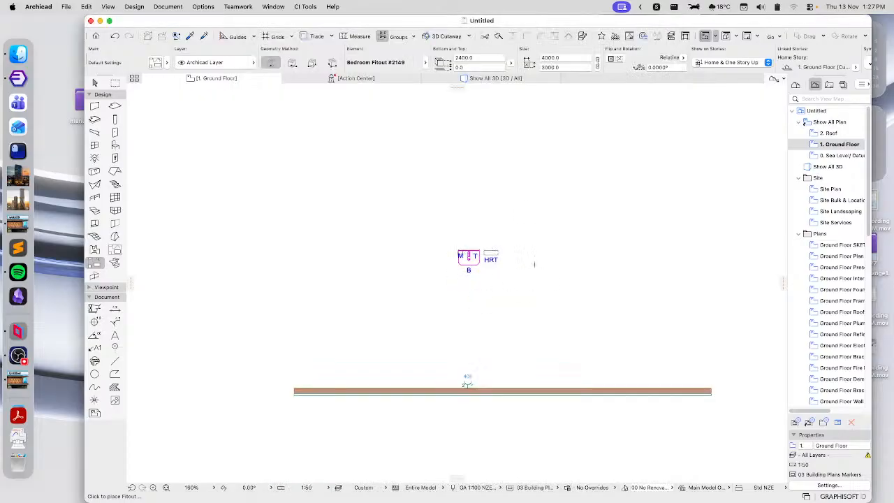
{"action": "middle_click_drag", "start_coordinate": [563, 267], "coordinate": [484, 270]}
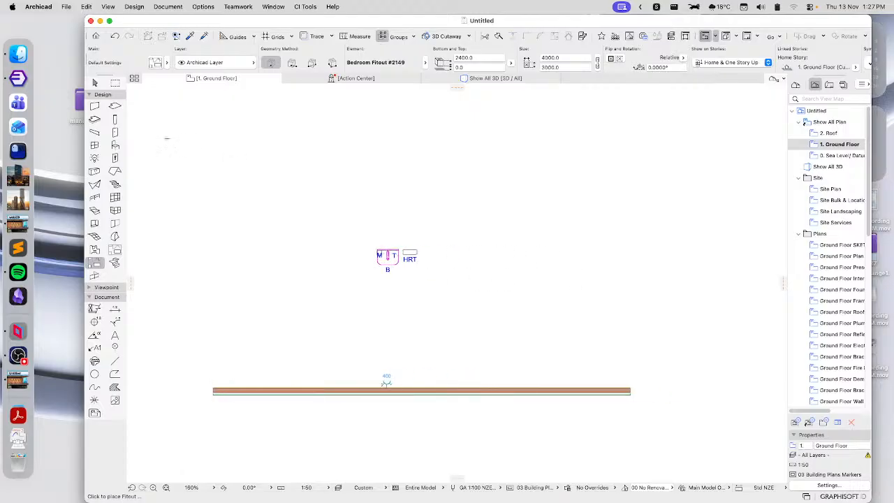
{"action": "left_click", "coordinate": [95, 83]}
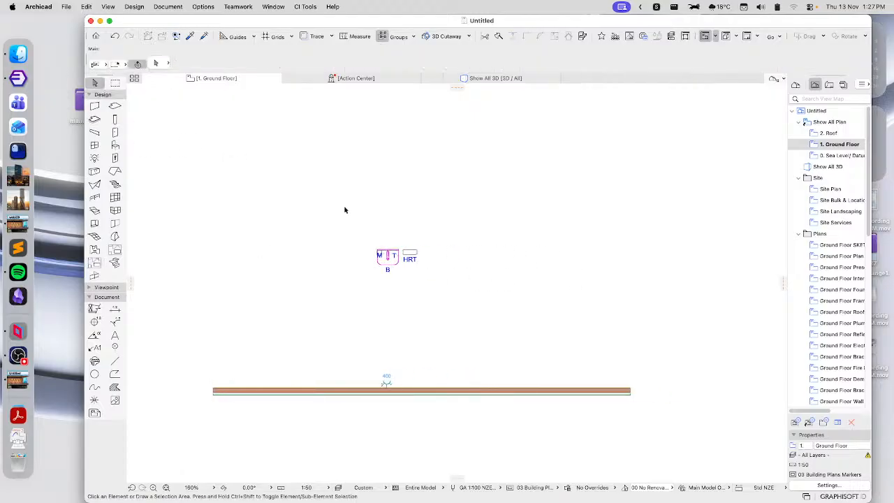
Open the Detail Element tool's settings and browse the Detail Elements library to the 03 Walls folder.
{"action": "left_click", "coordinate": [89, 288]}
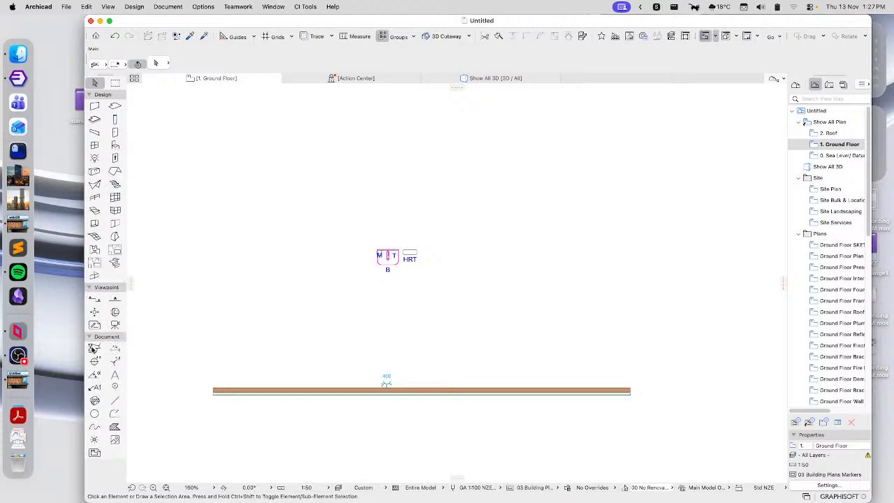
{"action": "left_click", "coordinate": [93, 349]}
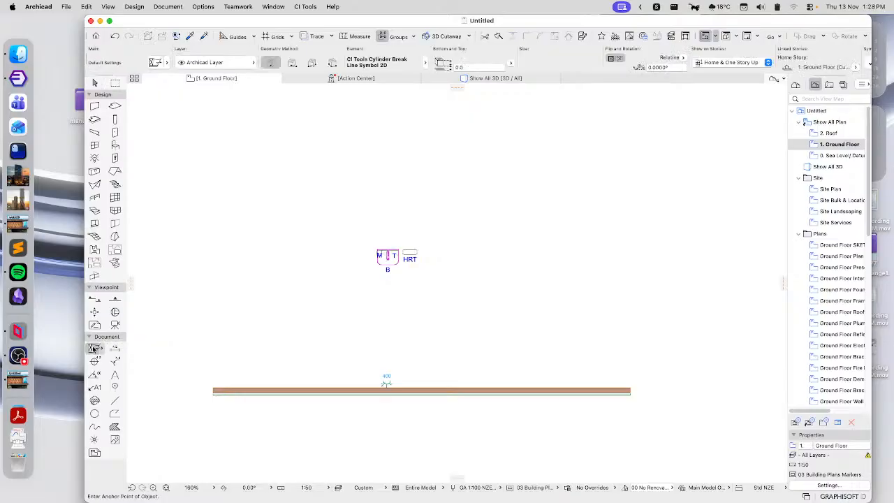
{"action": "double_click", "coordinate": [93, 349]}
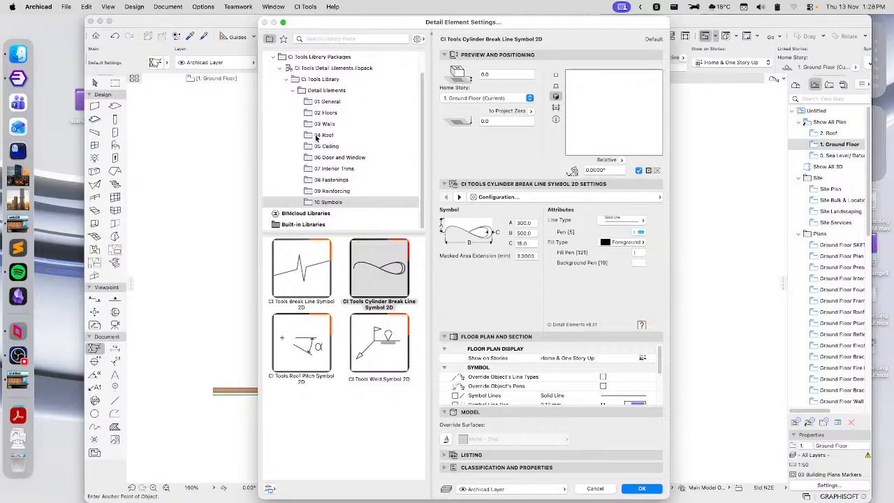
{"action": "left_click", "coordinate": [312, 91]}
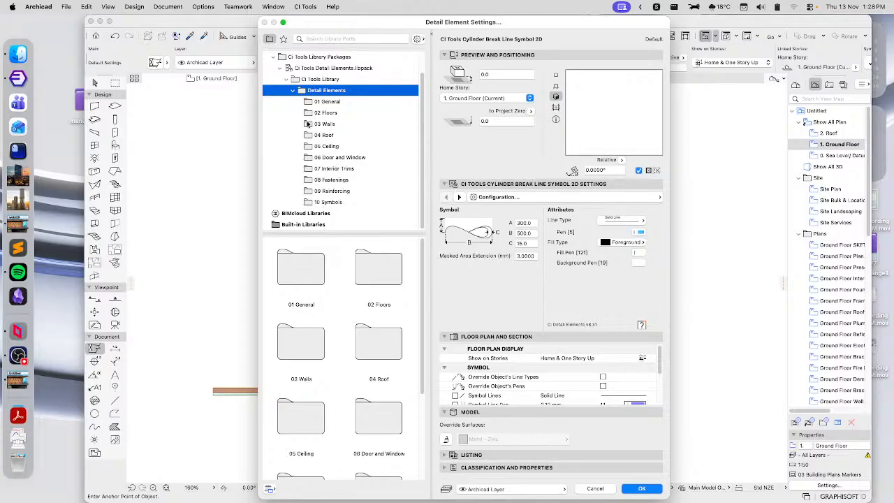
{"action": "left_click", "coordinate": [312, 124]}
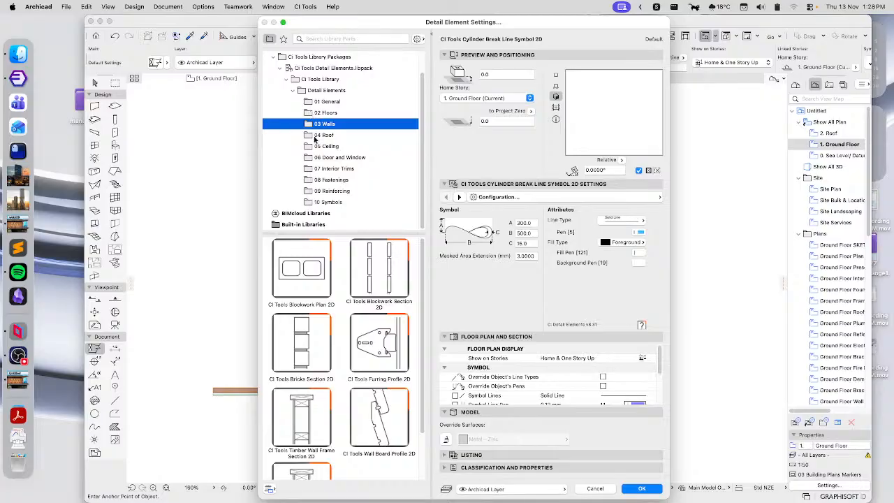
Preview the furring profile in 2D, choose CI Tools Bricks Section 2D and place it to the right of the hand basin set.
{"action": "left_click", "coordinate": [556, 76]}
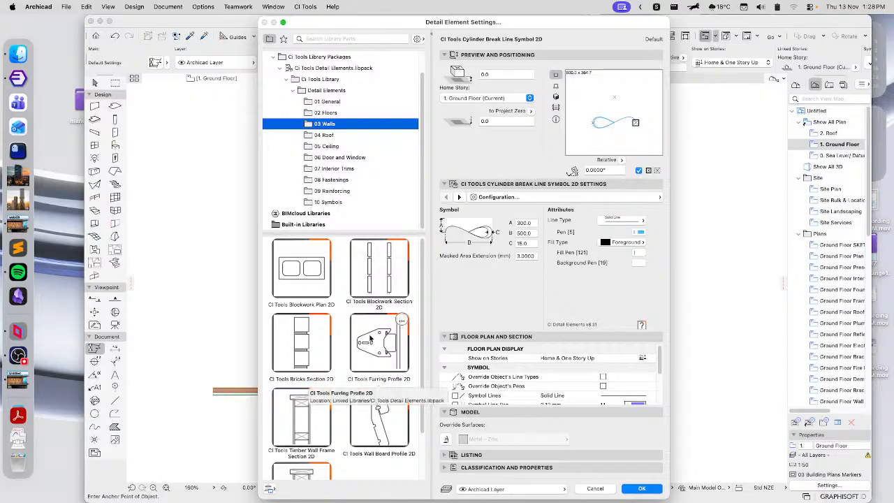
{"action": "left_click", "coordinate": [356, 353]}
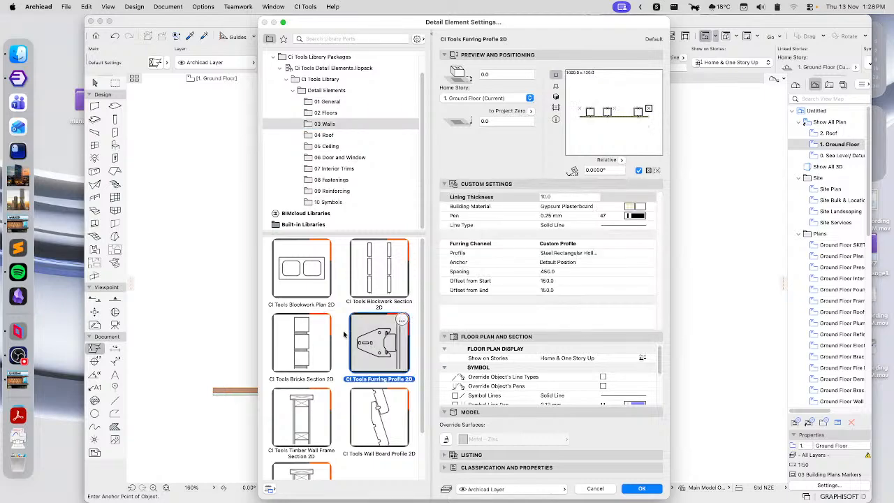
{"action": "left_click", "coordinate": [320, 316]}
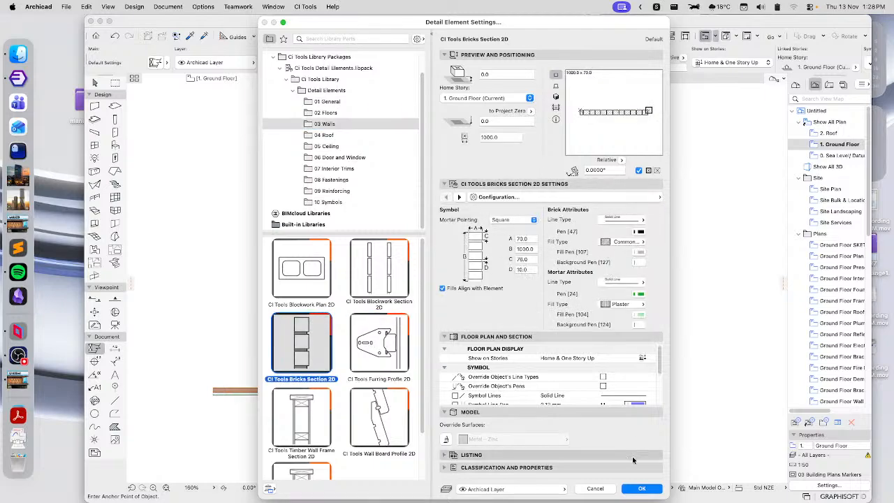
{"action": "left_click", "coordinate": [638, 490]}
{"action": "left_click", "coordinate": [509, 271]}
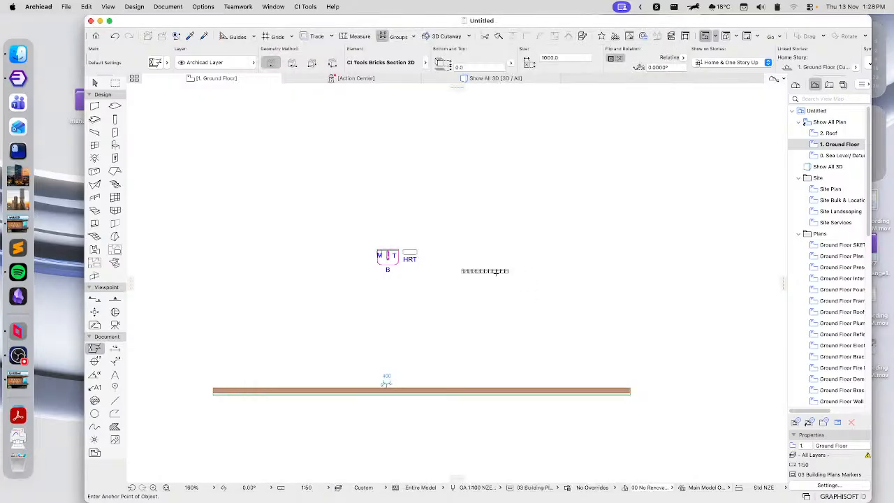
Turn off the True Line Weight display for the plan view.
{"action": "scroll", "coordinate": [497, 270], "scroll_direction": "up", "scroll_amount": 10}
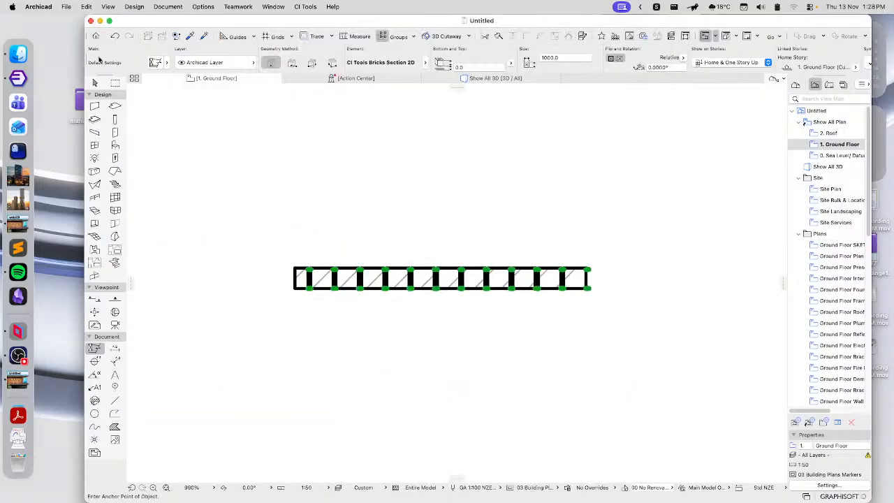
{"action": "left_click", "coordinate": [107, 6]}
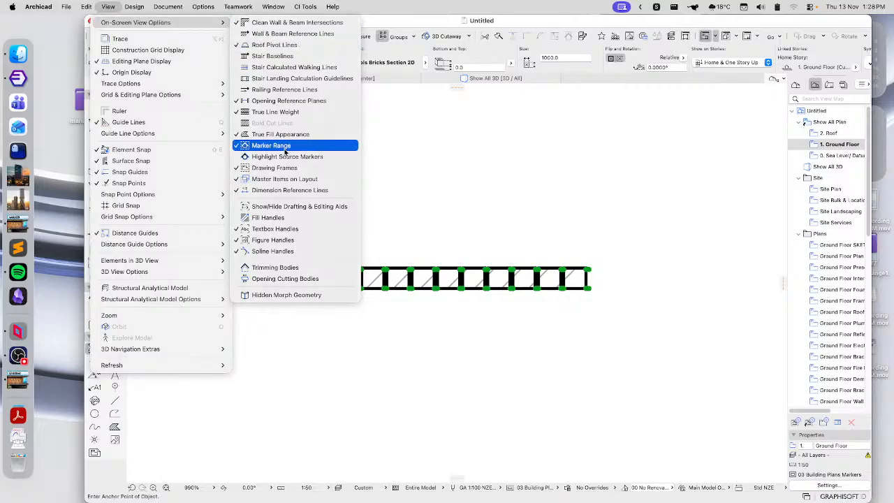
{"action": "left_click", "coordinate": [262, 112]}
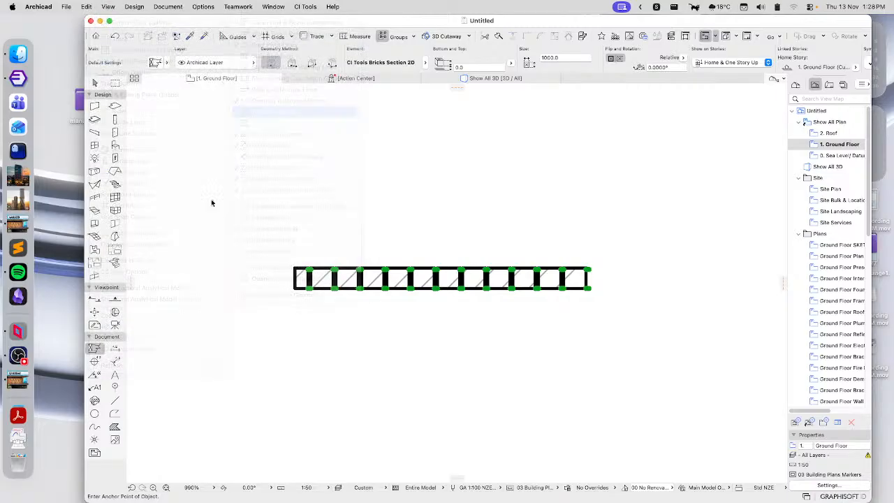
Select the brick section and stretch its end point back and forth to several lengths, finishing at about 744 mm.
{"action": "left_click", "coordinate": [95, 84]}
{"action": "left_click_drag", "start_coordinate": [289, 227], "coordinate": [591, 363]}
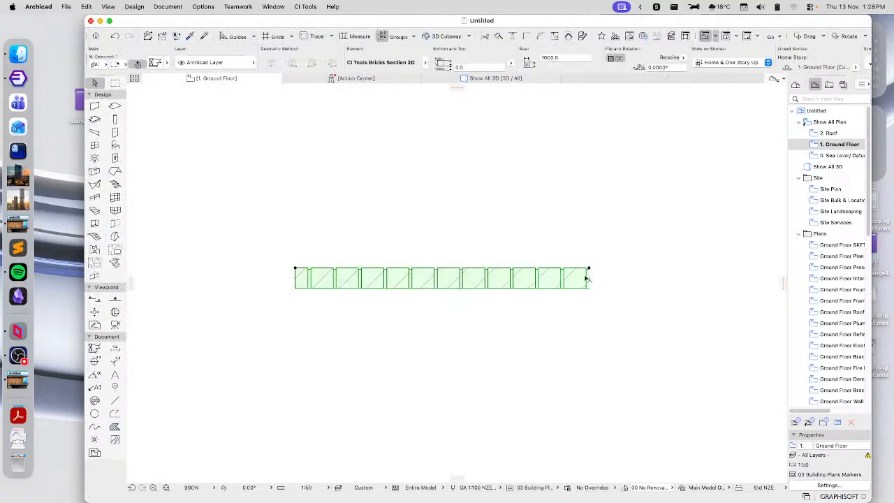
{"action": "left_click", "coordinate": [589, 269]}
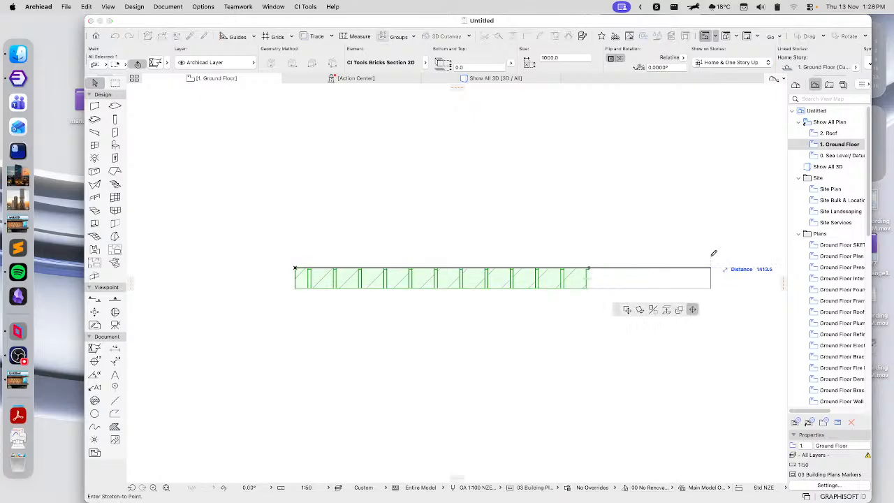
{"action": "left_click", "coordinate": [395, 246]}
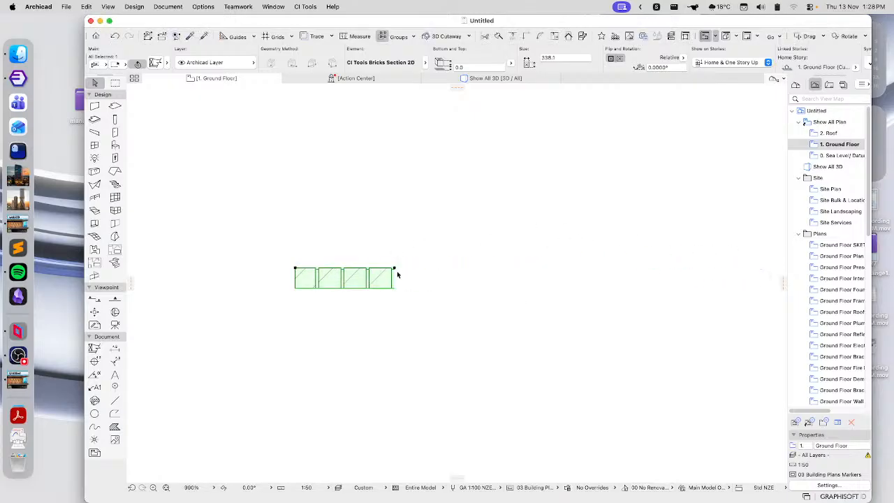
{"action": "left_click", "coordinate": [394, 270]}
{"action": "left_click", "coordinate": [536, 277]}
{"action": "left_click", "coordinate": [535, 269]}
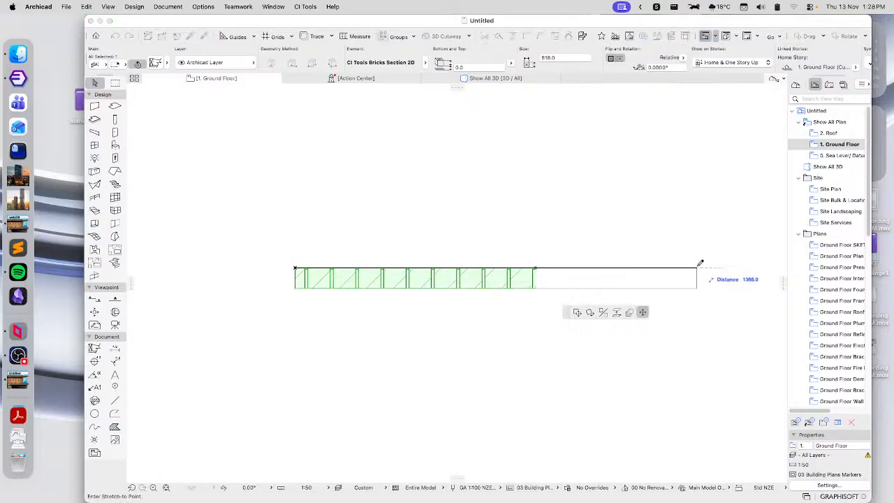
{"action": "left_click", "coordinate": [699, 269]}
{"action": "left_click", "coordinate": [699, 269]}
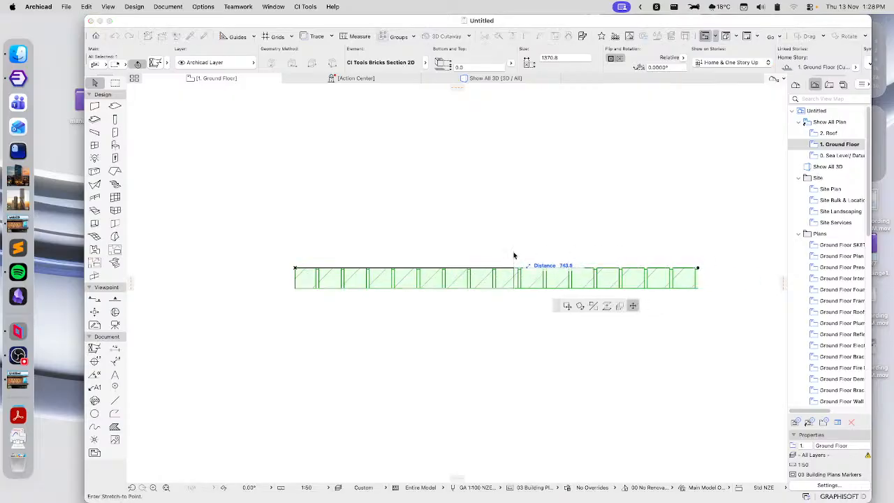
{"action": "left_click", "coordinate": [514, 256]}
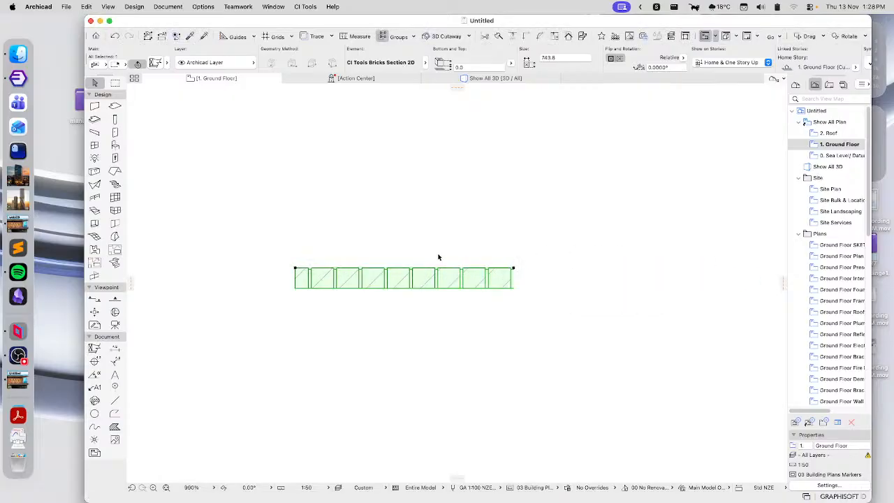
Inspect the brick section's mortar pointing, line and fill settings, cancel the dialog and deselect the element.
{"action": "left_click", "coordinate": [155, 63]}
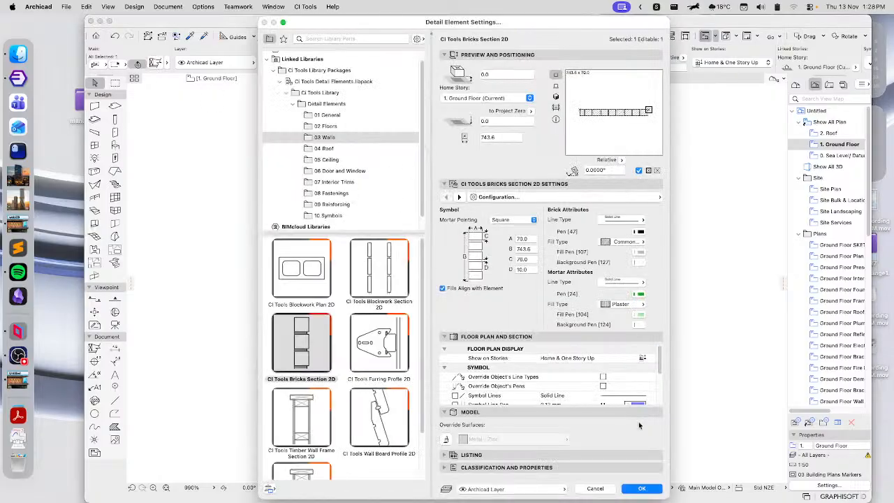
{"action": "left_click", "coordinate": [595, 489]}
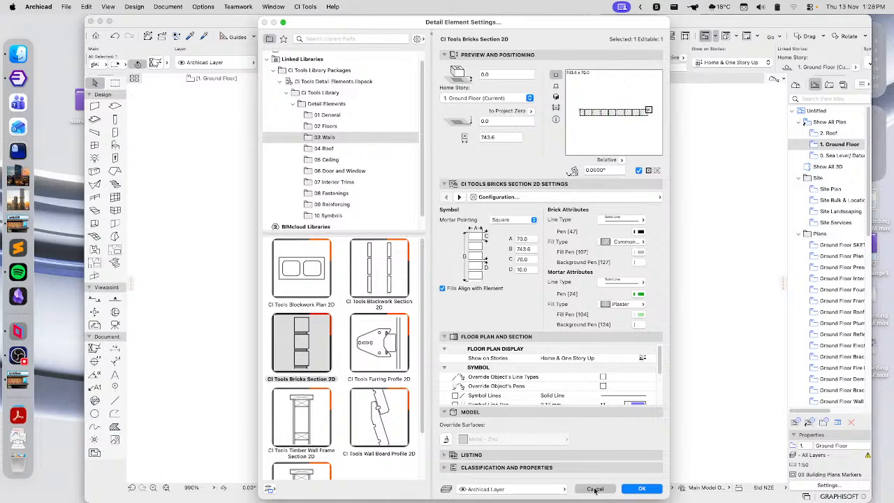
{"action": "left_click", "coordinate": [360, 214]}
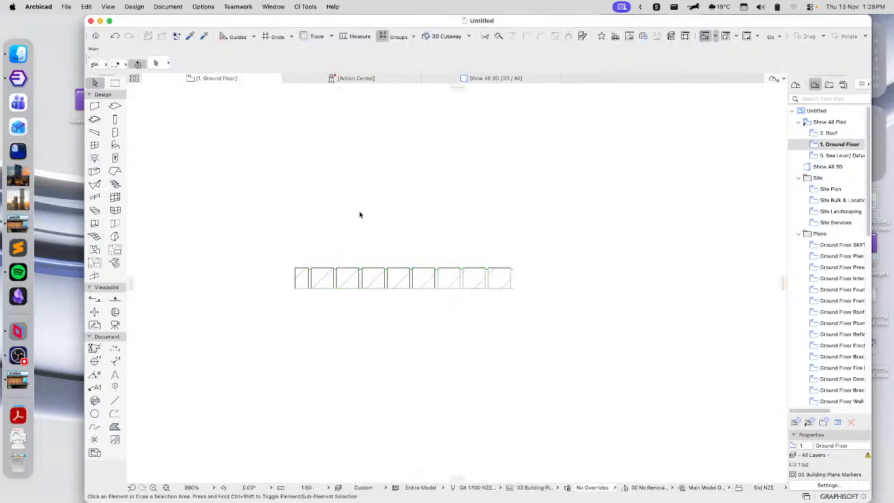
Open the Annotate conversion options and enable replacing fills, linetypes and fonts and converting text to sentence case.
{"action": "left_click", "coordinate": [297, 7]}
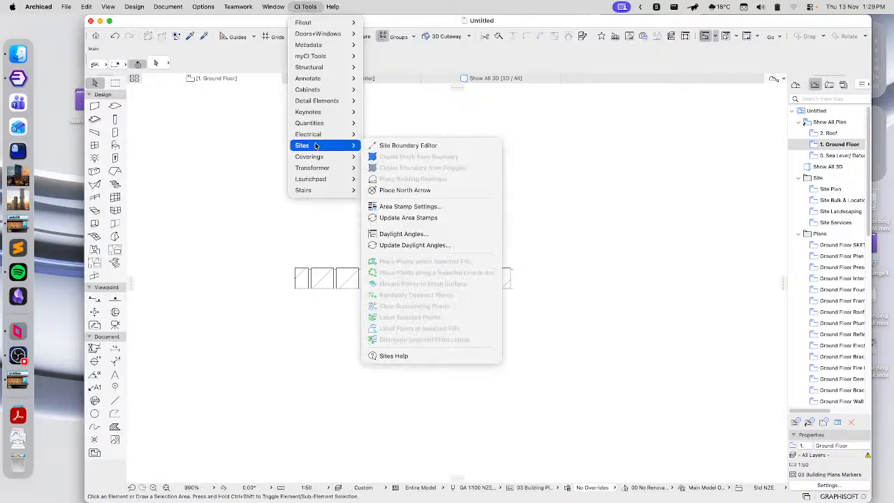
{"action": "mouse_move", "coordinate": [312, 80]}
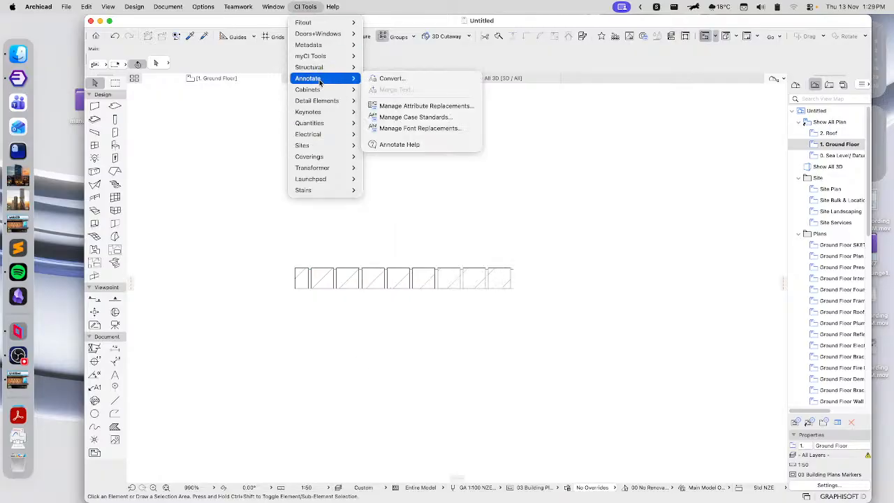
{"action": "left_click", "coordinate": [382, 79]}
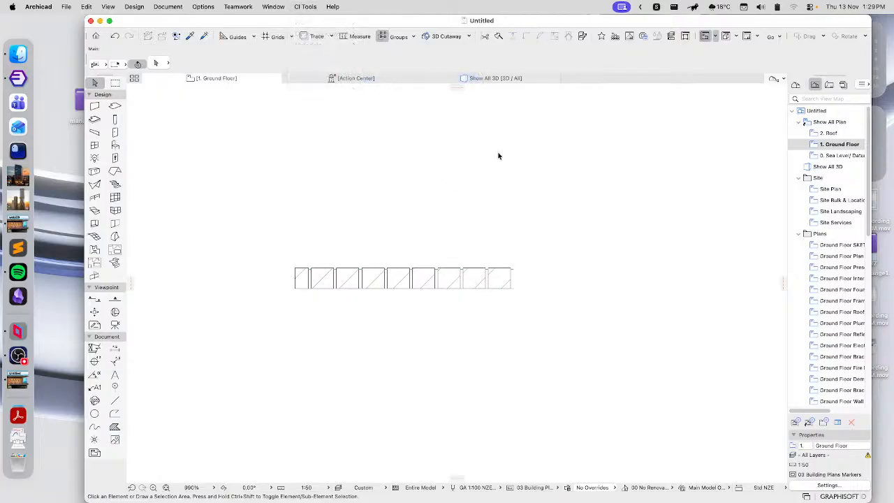
{"action": "mouse_move", "coordinate": [396, 107]}
{"action": "left_mouse_down"}
{"action": "mouse_move", "coordinate": [624, 72]}
{"action": "mouse_move", "coordinate": [594, 72]}
{"action": "left_mouse_up"}
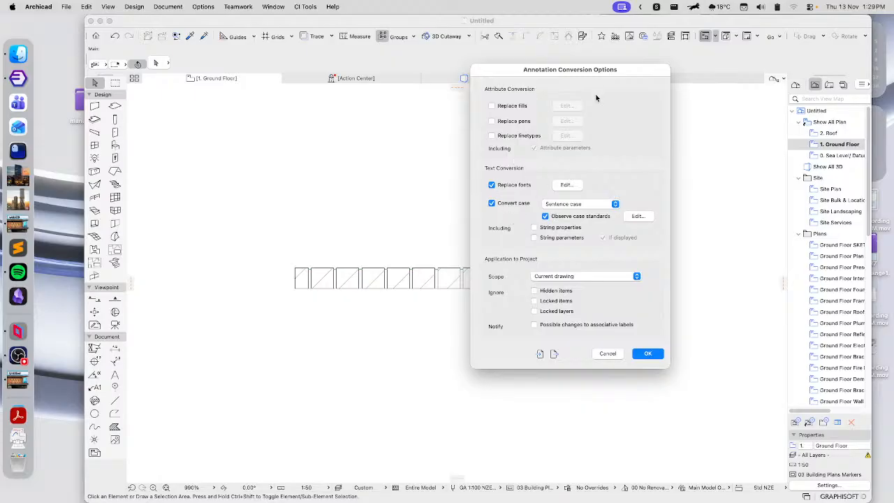
{"action": "left_click_drag", "start_coordinate": [595, 67], "coordinate": [571, 110]}
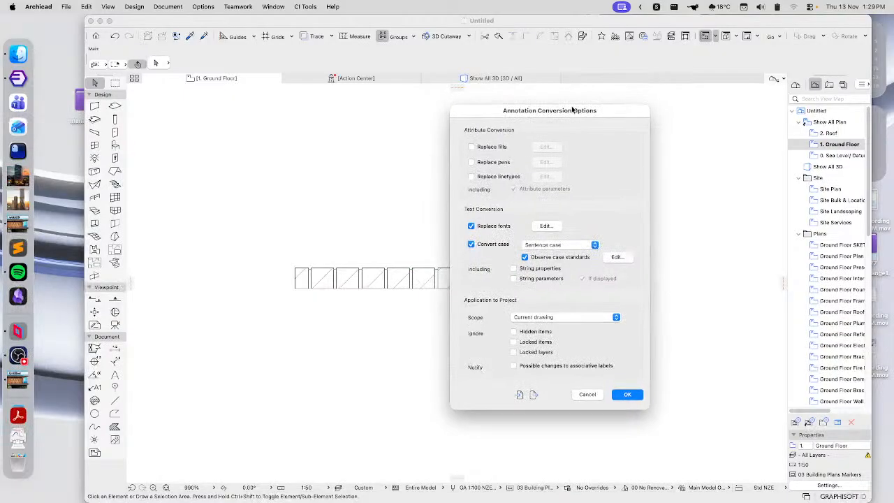
{"action": "left_click", "coordinate": [471, 226]}
{"action": "left_click", "coordinate": [471, 244]}
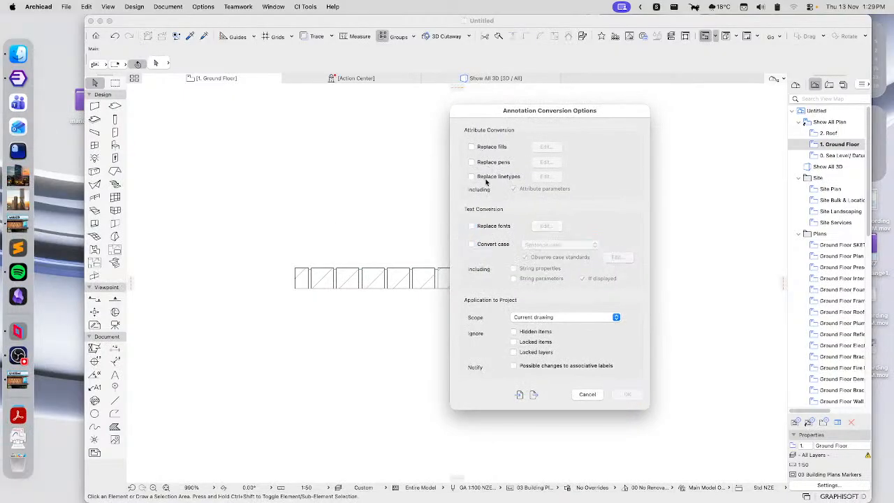
{"action": "left_click", "coordinate": [471, 147]}
{"action": "left_click", "coordinate": [471, 176]}
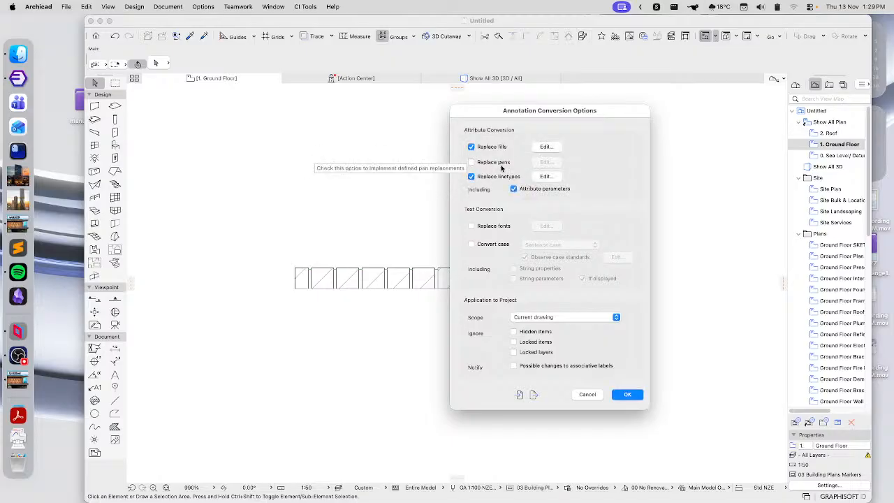
{"action": "left_click", "coordinate": [478, 245]}
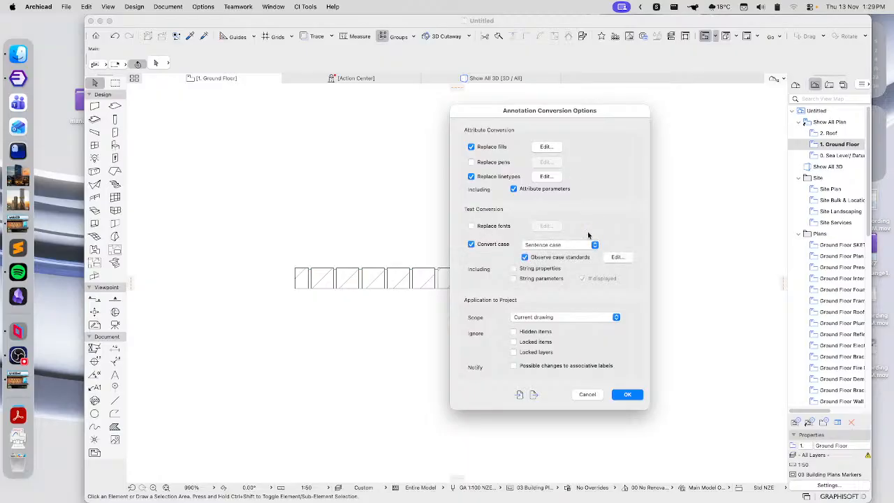
{"action": "left_click", "coordinate": [472, 225]}
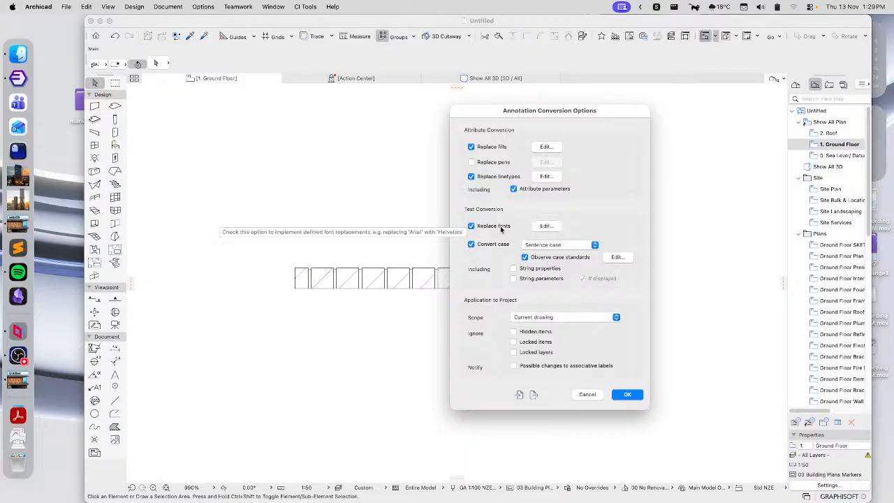
Add a font replacement rule that replaces Arial with American Typewriter and accept it.
{"action": "left_click", "coordinate": [546, 226]}
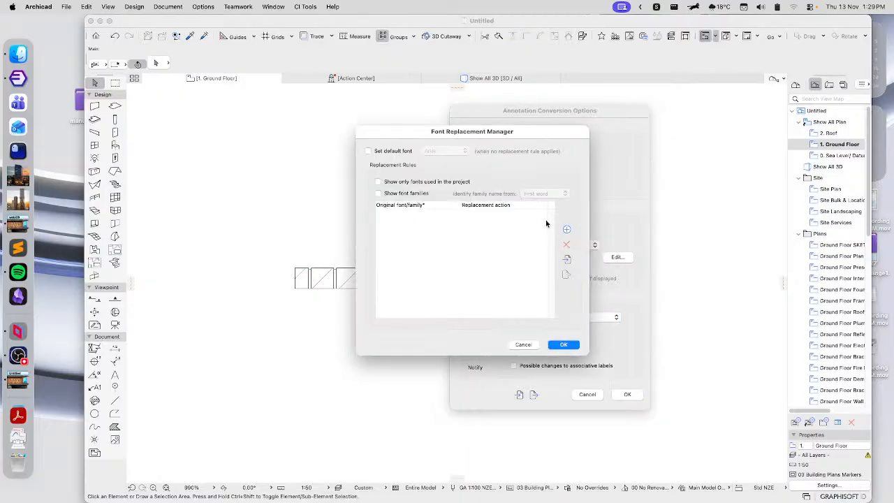
{"action": "left_click", "coordinate": [567, 229]}
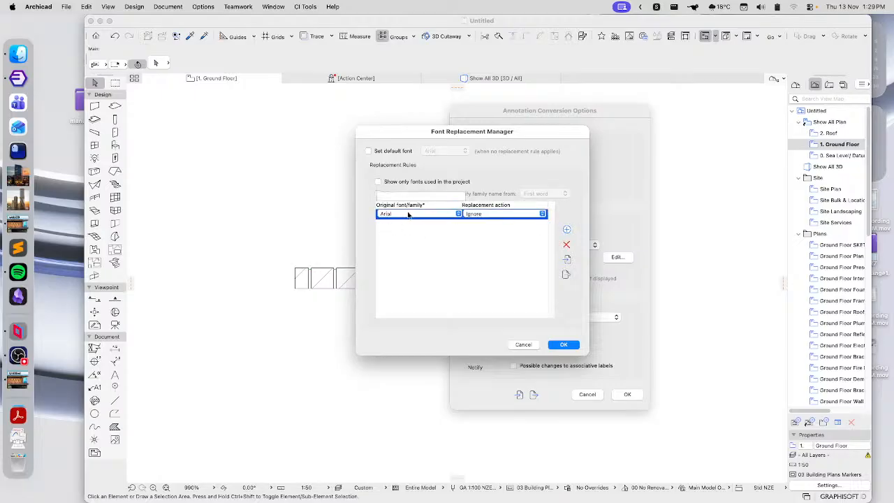
{"action": "left_click", "coordinate": [488, 215]}
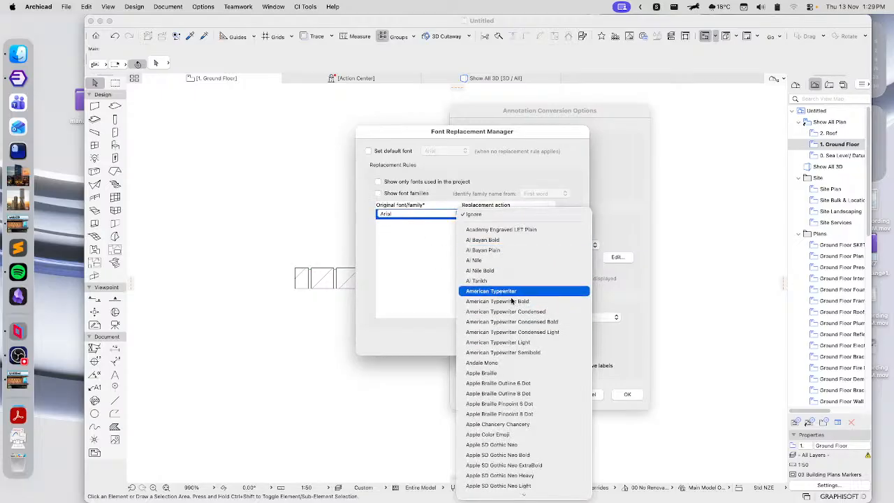
{"action": "left_click", "coordinate": [492, 290]}
{"action": "left_click", "coordinate": [411, 234]}
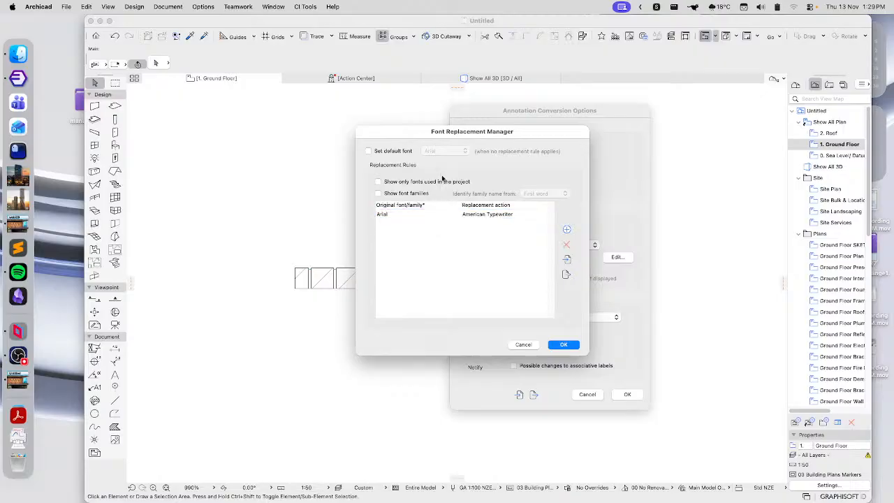
{"action": "left_click", "coordinate": [569, 345]}
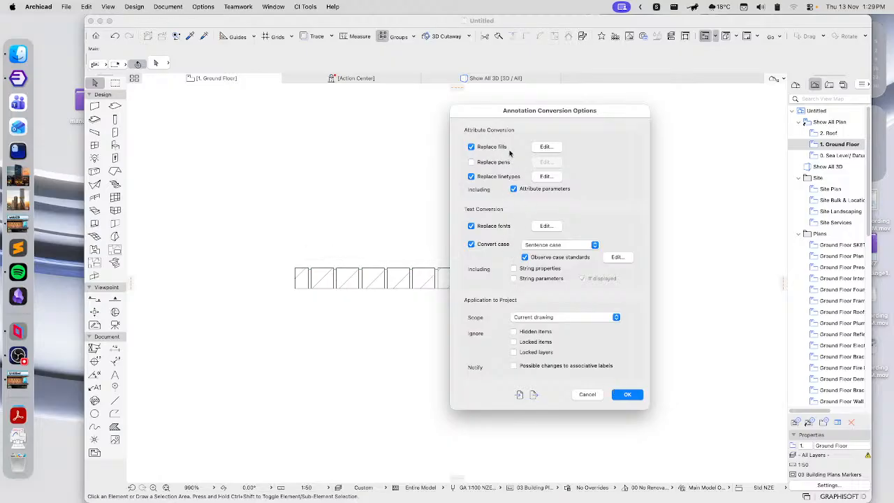
Try a fill replacement rule from Common Brick to Roof Tile 11, then cancel the attribute replacements.
{"action": "left_click", "coordinate": [547, 147]}
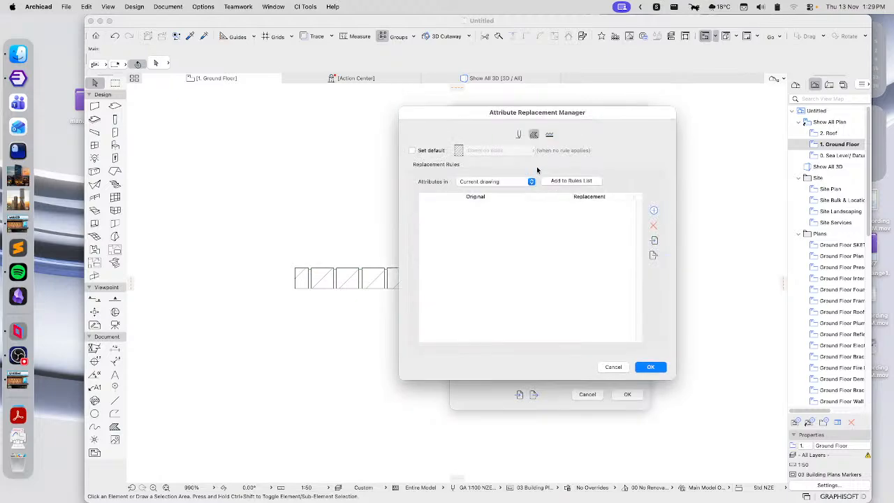
{"action": "left_click", "coordinate": [654, 211]}
{"action": "left_click", "coordinate": [566, 206]}
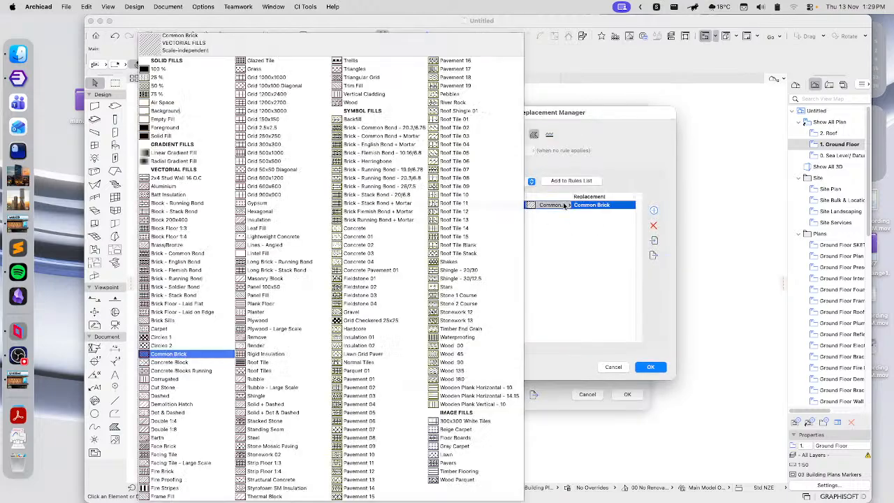
{"action": "left_click", "coordinate": [455, 204]}
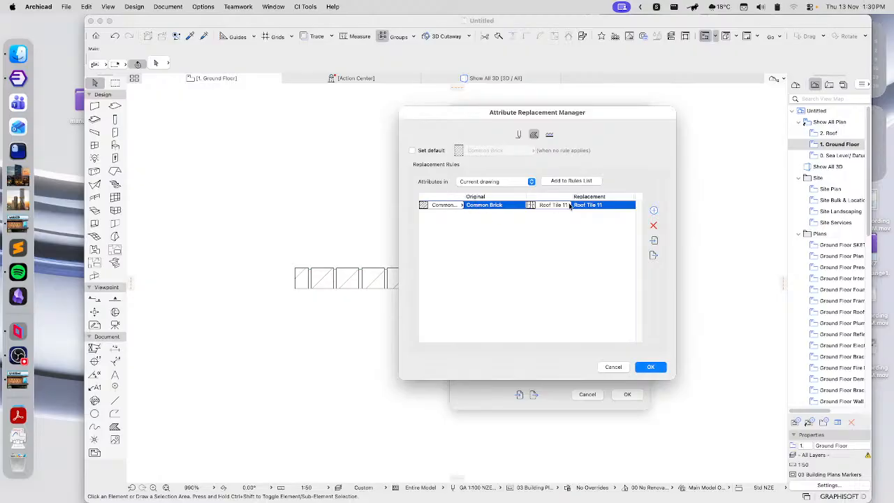
{"action": "left_click", "coordinate": [614, 367]}
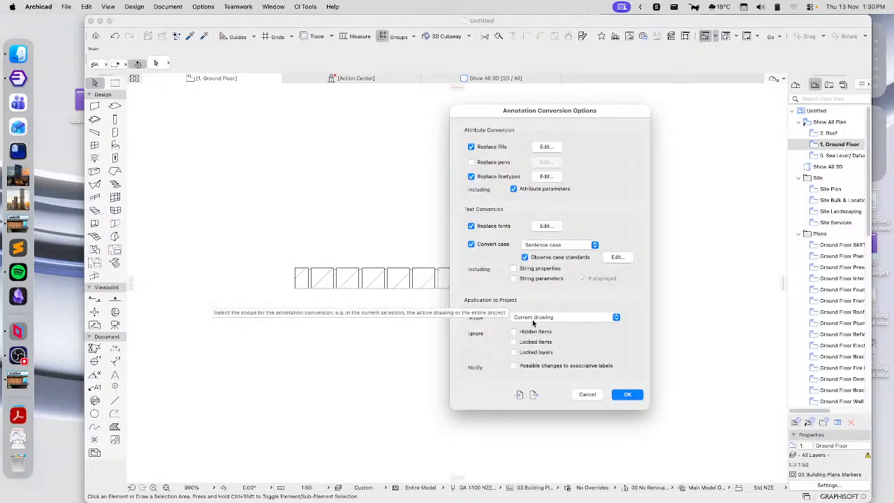
Review the scope choices for applying the annotation conversion and cancel the conversion.
{"action": "left_click", "coordinate": [529, 318]}
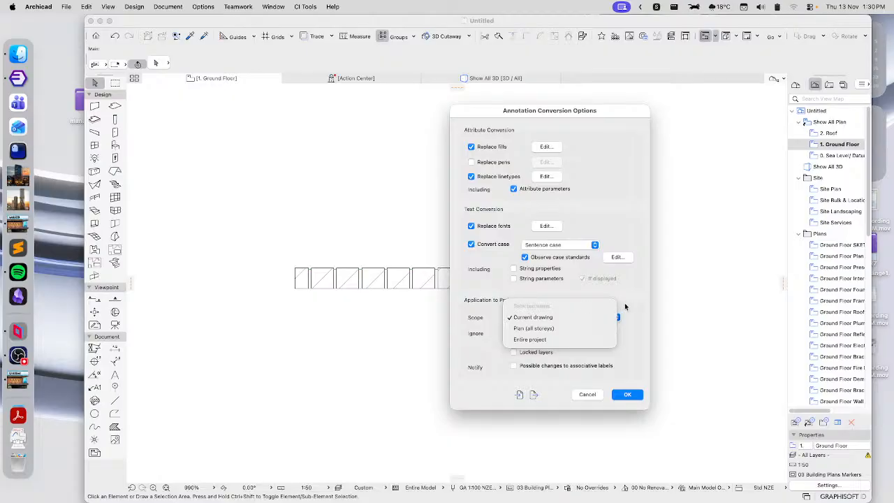
{"action": "left_click", "coordinate": [625, 306]}
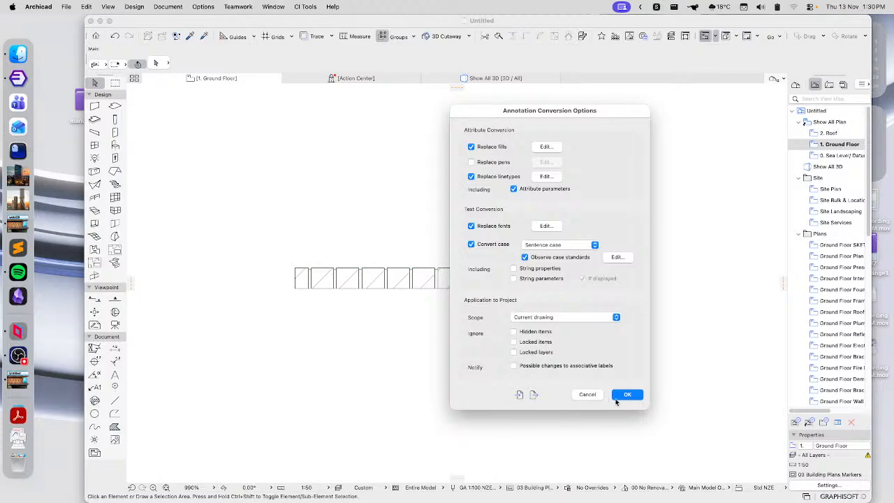
{"action": "left_click", "coordinate": [591, 394]}
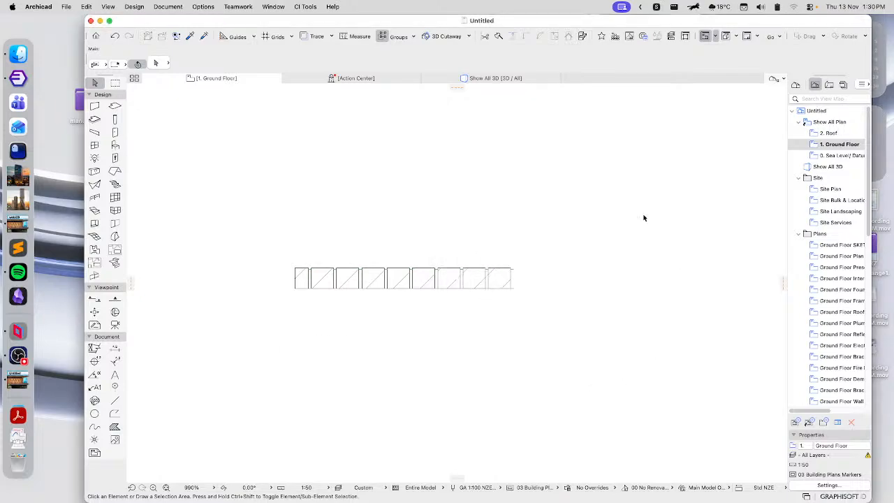
Show the Metadata palette, examine the properties and classification of the long exterior wall, and close the palette.
{"action": "left_click", "coordinate": [311, 7]}
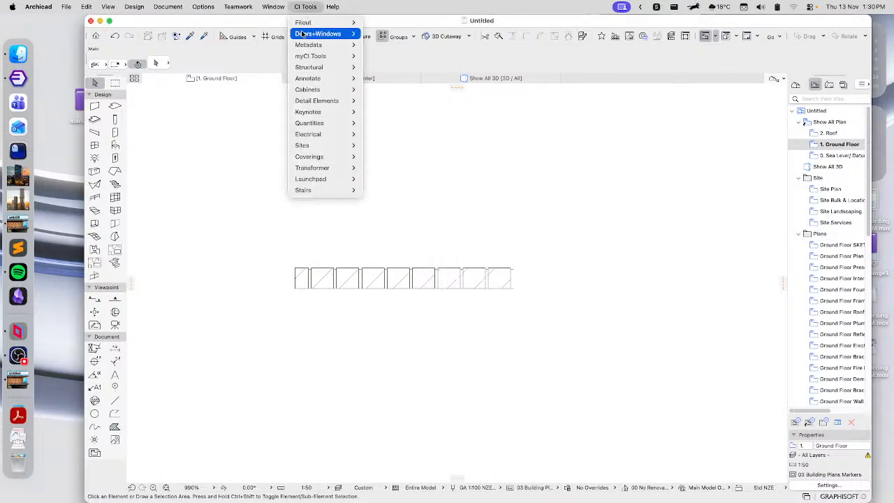
{"action": "mouse_move", "coordinate": [305, 46]}
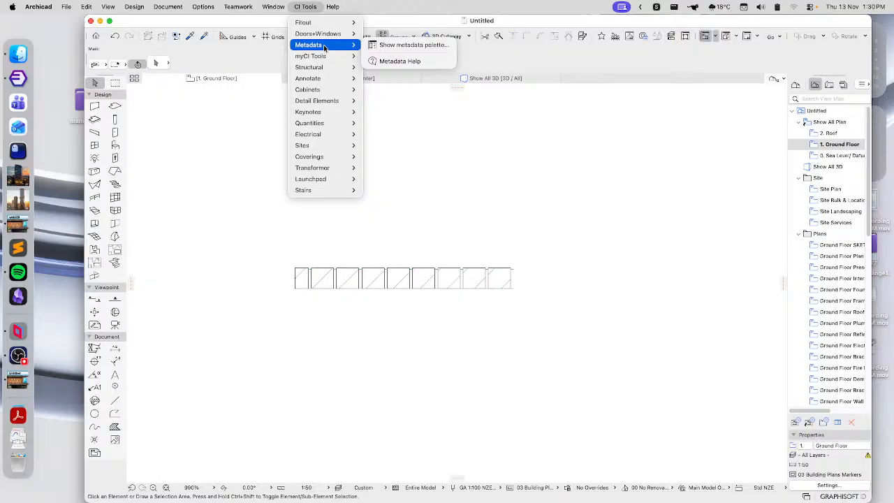
{"action": "left_click", "coordinate": [385, 46]}
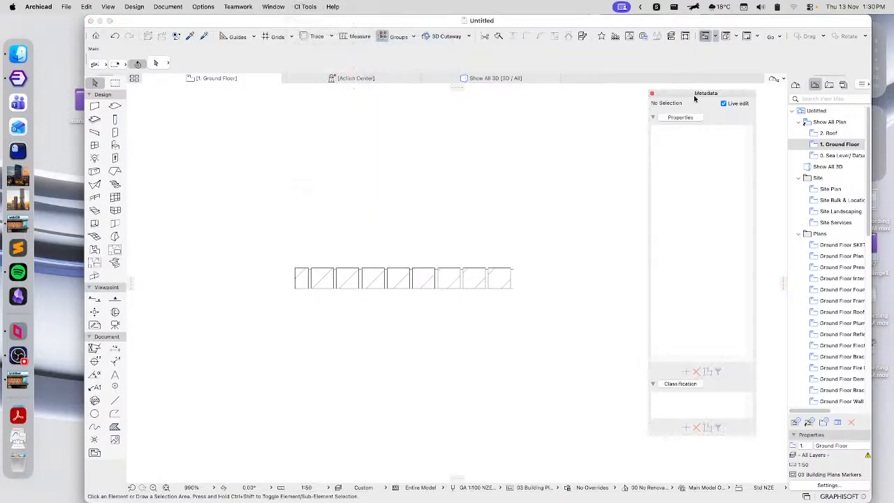
{"action": "scroll", "coordinate": [498, 246], "scroll_direction": "down", "scroll_amount": 4}
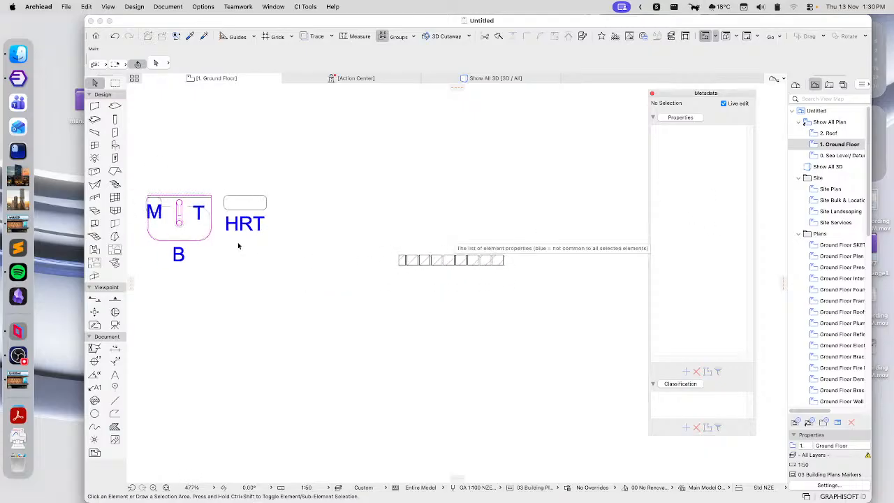
{"action": "scroll", "coordinate": [240, 245], "scroll_direction": "down", "scroll_amount": 3}
{"action": "middle_click_drag", "start_coordinate": [285, 322], "coordinate": [371, 174]}
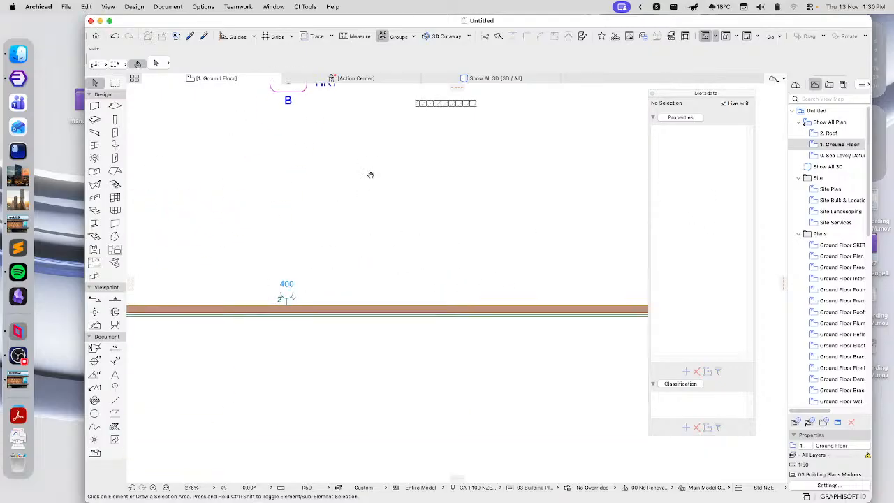
{"action": "left_click", "coordinate": [417, 309]}
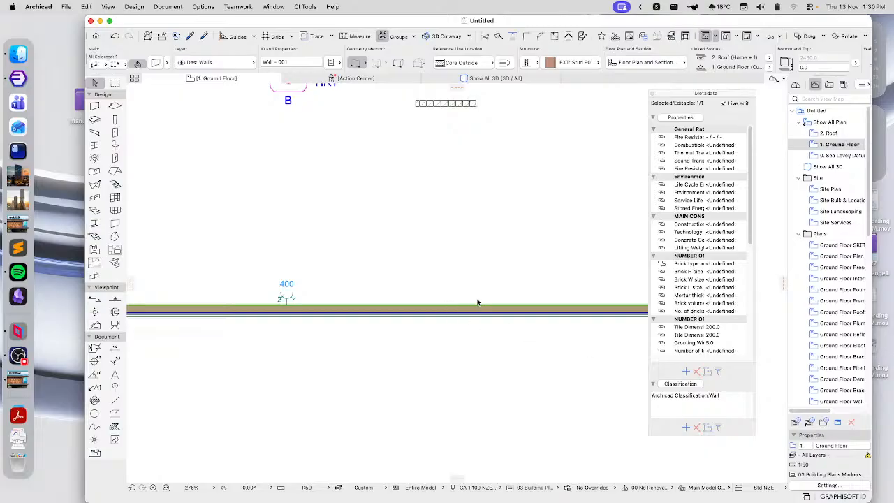
{"action": "left_click", "coordinate": [709, 146]}
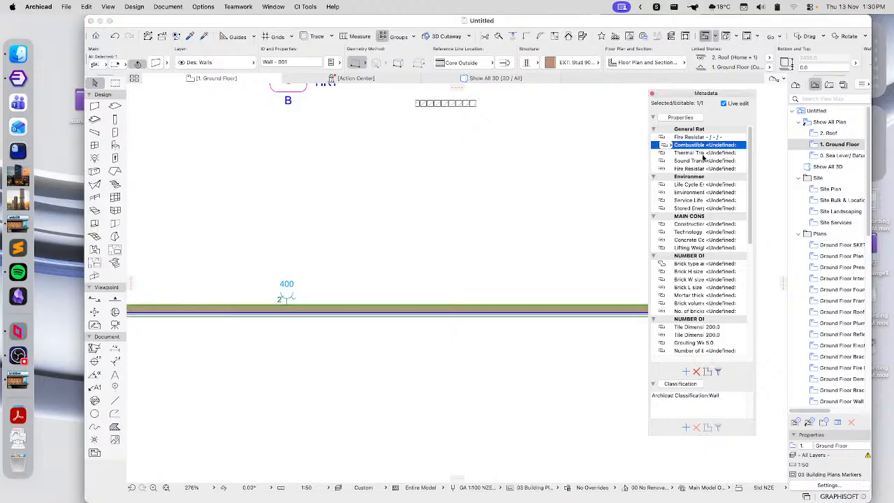
{"action": "scroll", "coordinate": [517, 306], "scroll_direction": "down", "scroll_amount": 3}
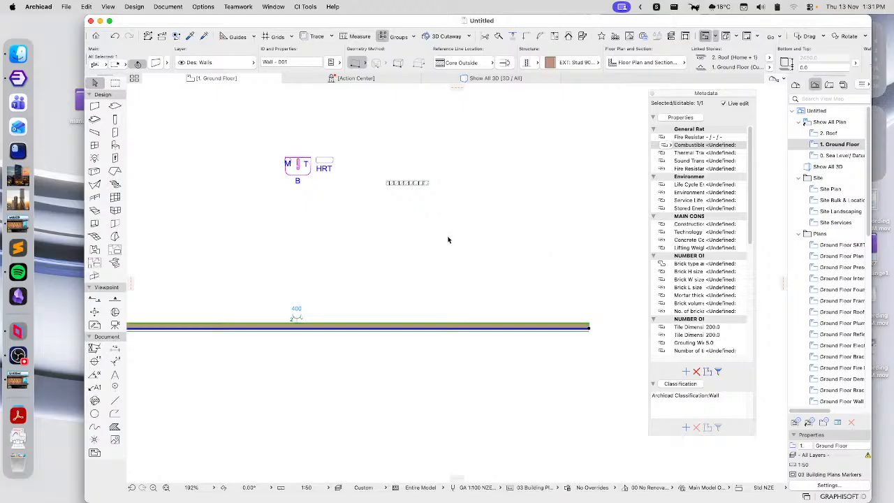
{"action": "left_click", "coordinate": [482, 220]}
{"action": "left_click", "coordinate": [652, 94]}
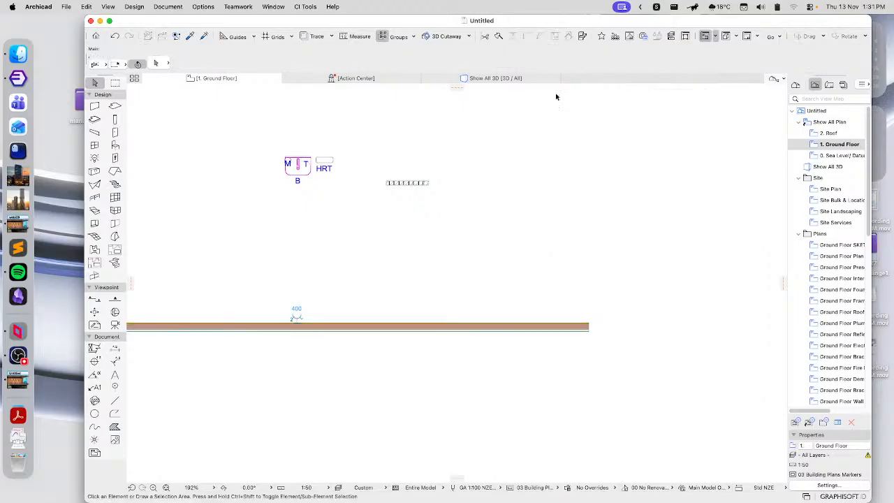
Show the Keynotes palette, place it beside the plan and add a new project keynote.
{"action": "left_click", "coordinate": [304, 7]}
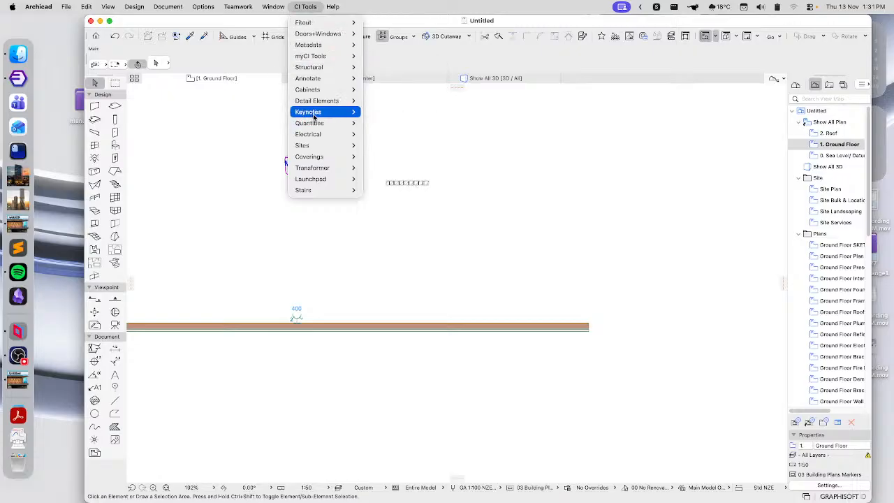
{"action": "mouse_move", "coordinate": [312, 115]}
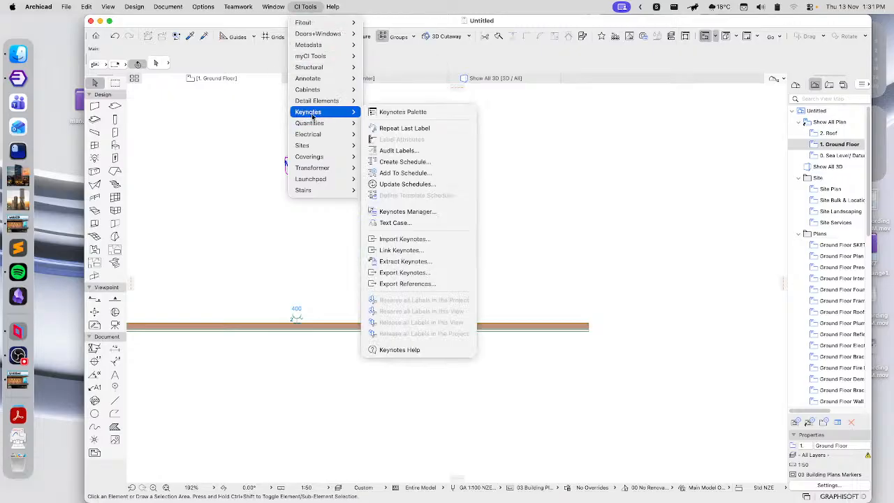
{"action": "left_click", "coordinate": [405, 115]}
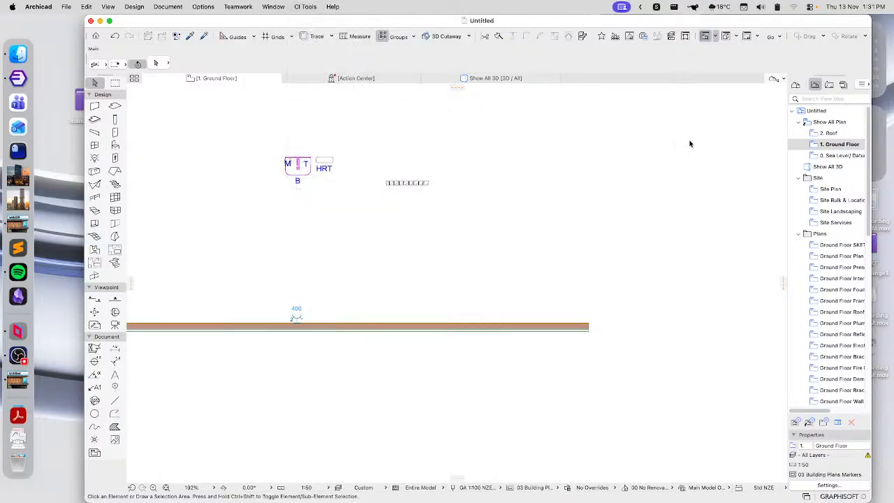
{"action": "left_click_drag", "start_coordinate": [717, 57], "coordinate": [721, 93]}
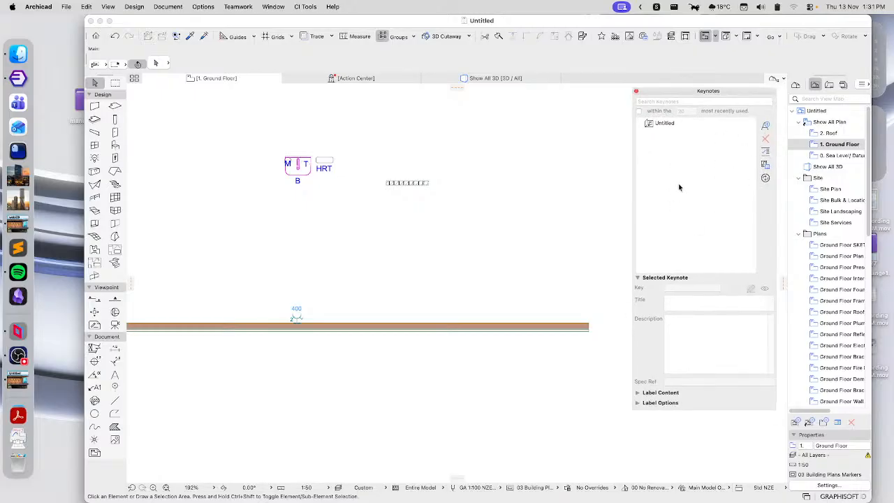
{"action": "left_click", "coordinate": [765, 126]}
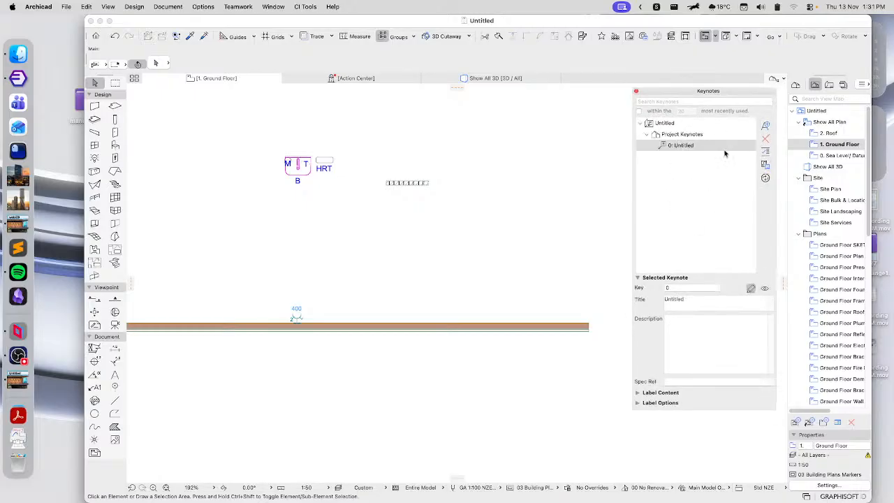
Review the Keynotes Manager without changes, along with the available keynote and structural commands.
{"action": "left_click", "coordinate": [766, 167]}
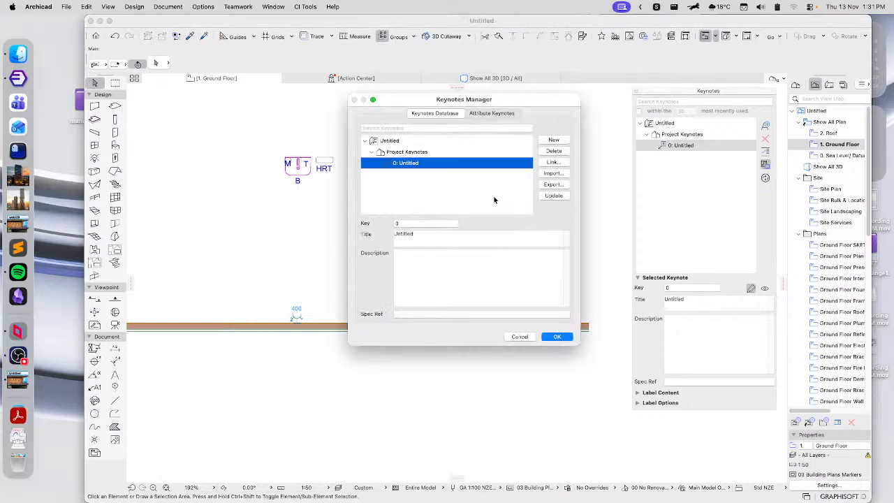
{"action": "left_click", "coordinate": [520, 337]}
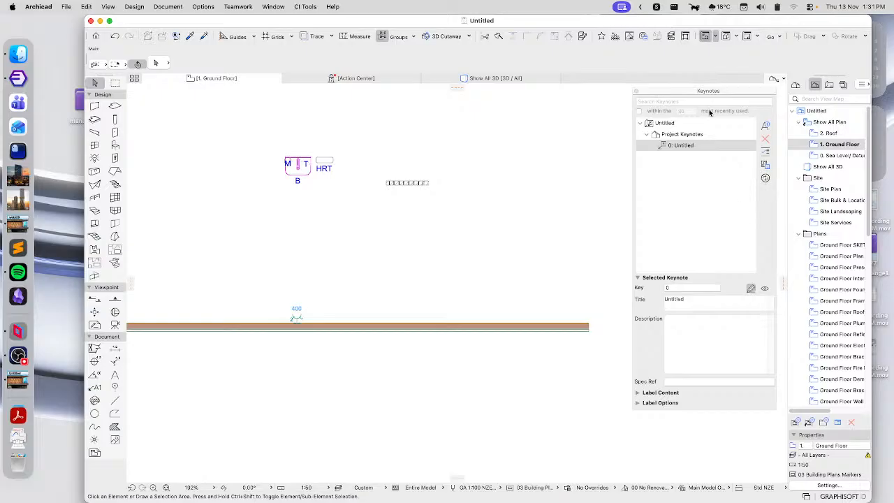
{"action": "left_click", "coordinate": [304, 7]}
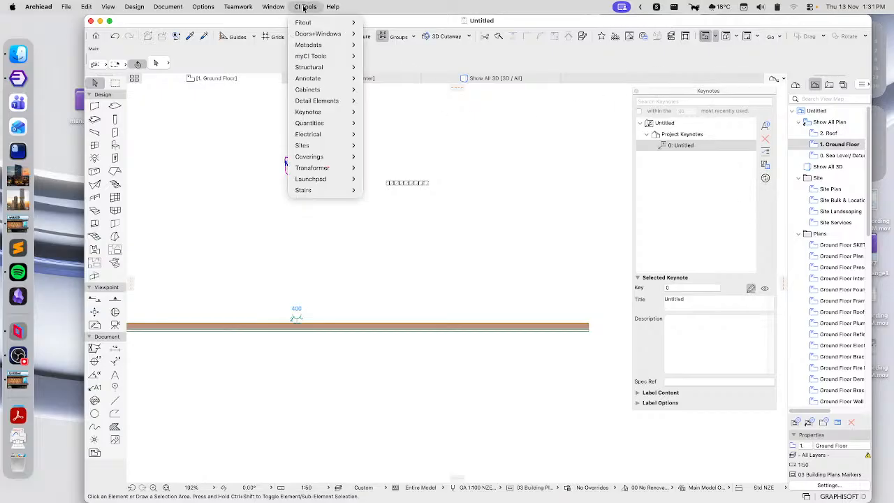
{"action": "mouse_move", "coordinate": [310, 112]}
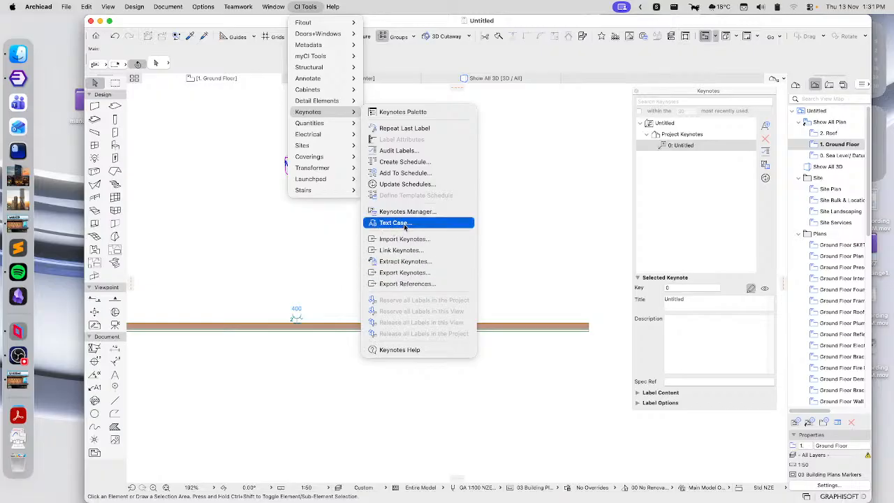
{"action": "mouse_move", "coordinate": [316, 68]}
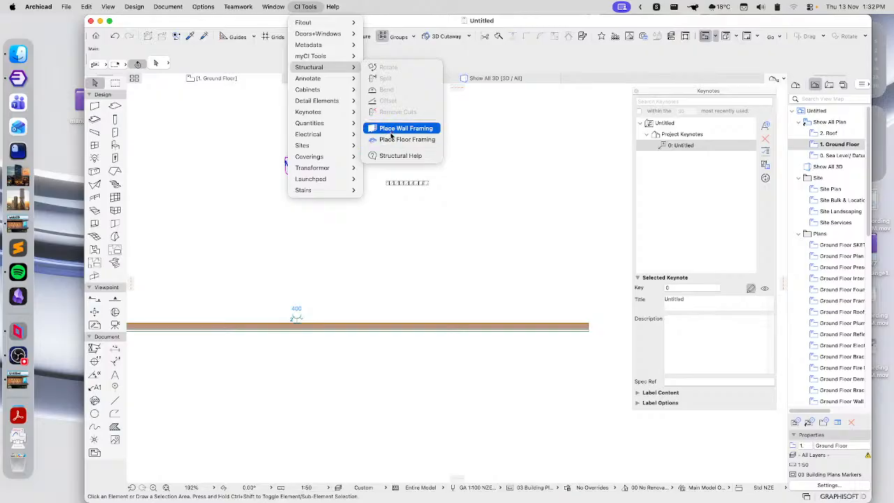
{"action": "left_click", "coordinate": [456, 280]}
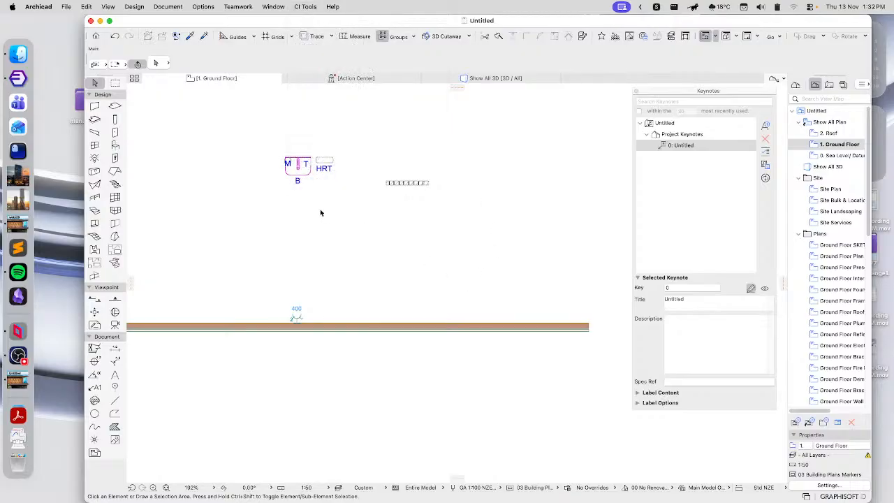
Set the Slab Edge tool's default element to Slab Edge Footing.
{"action": "middle_click_drag", "start_coordinate": [307, 207], "coordinate": [406, 220]}
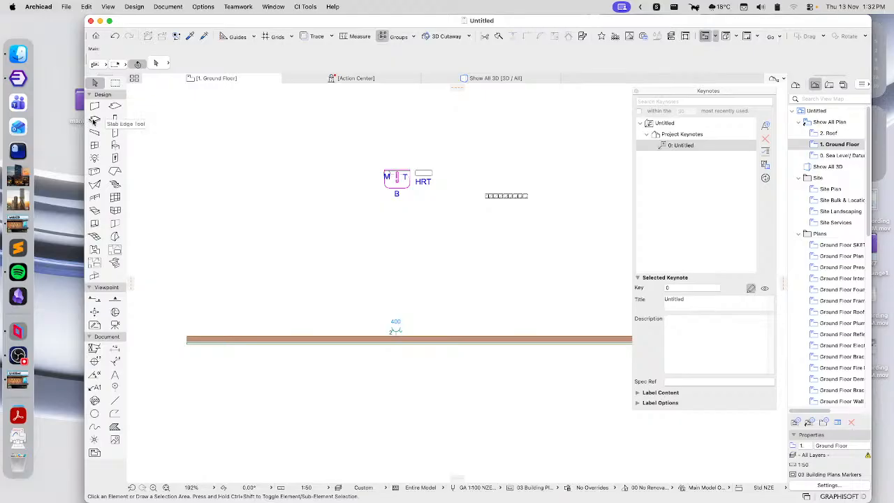
{"action": "double_click", "coordinate": [95, 120]}
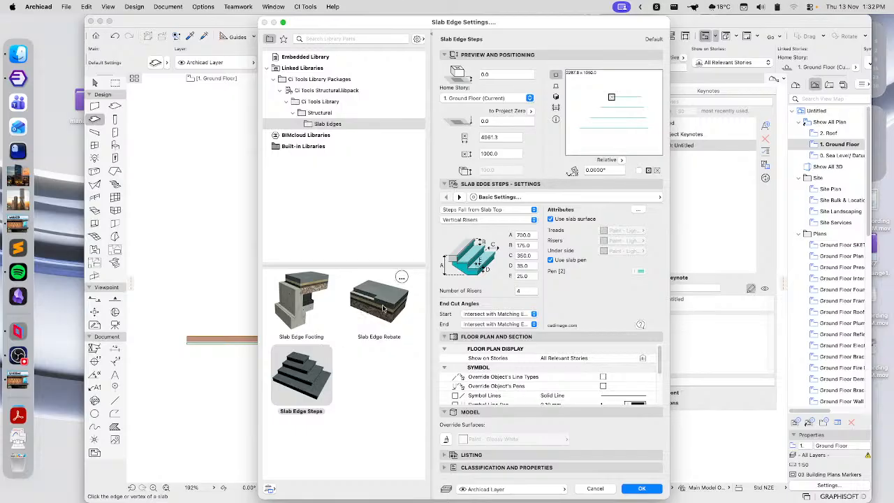
{"action": "left_click", "coordinate": [307, 308]}
{"action": "left_click", "coordinate": [641, 490]}
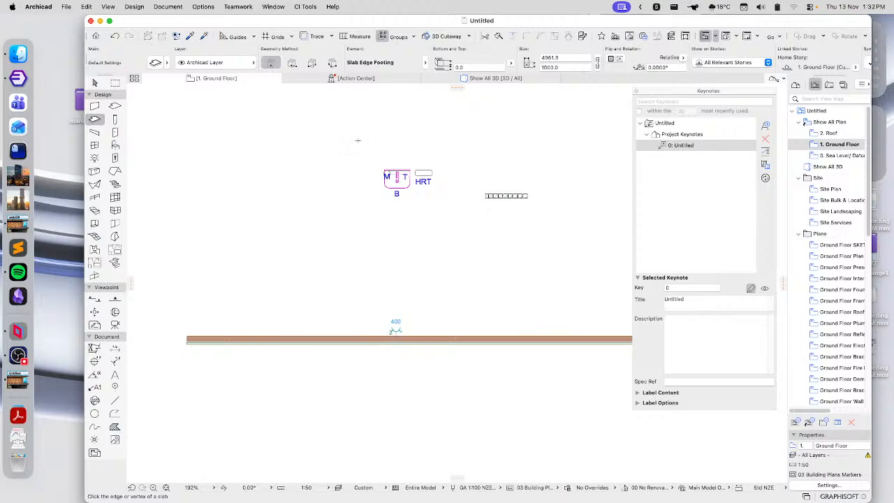
Review the myCI Tools preferences for automatic update checks and cancel without changes.
{"action": "left_click", "coordinate": [306, 7]}
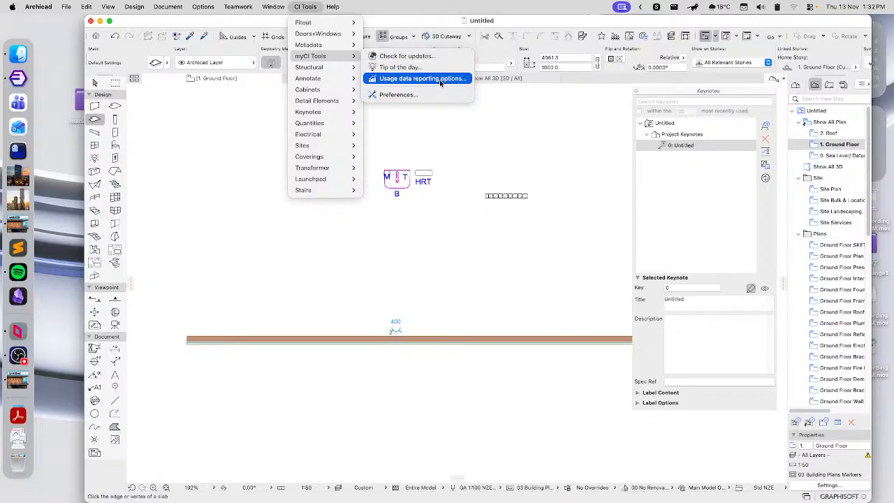
{"action": "left_click", "coordinate": [398, 94]}
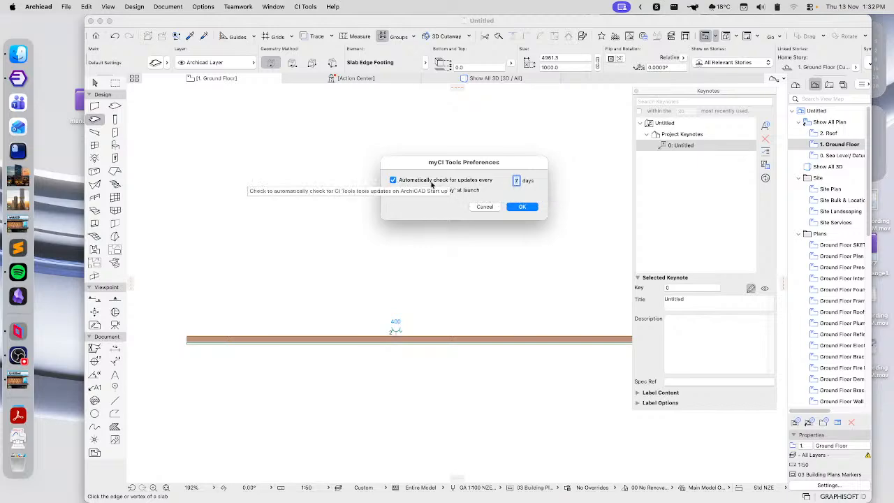
{"action": "left_click", "coordinate": [483, 207]}
Mirror the whole project about a horizontal axis with Transformer, dismiss the alerts and clear the selection.
{"action": "left_click", "coordinate": [307, 7]}
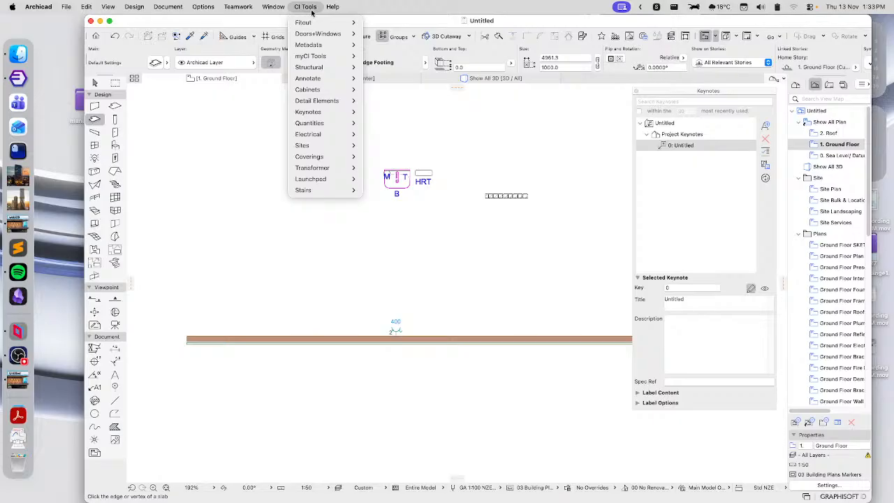
{"action": "mouse_move", "coordinate": [323, 178]}
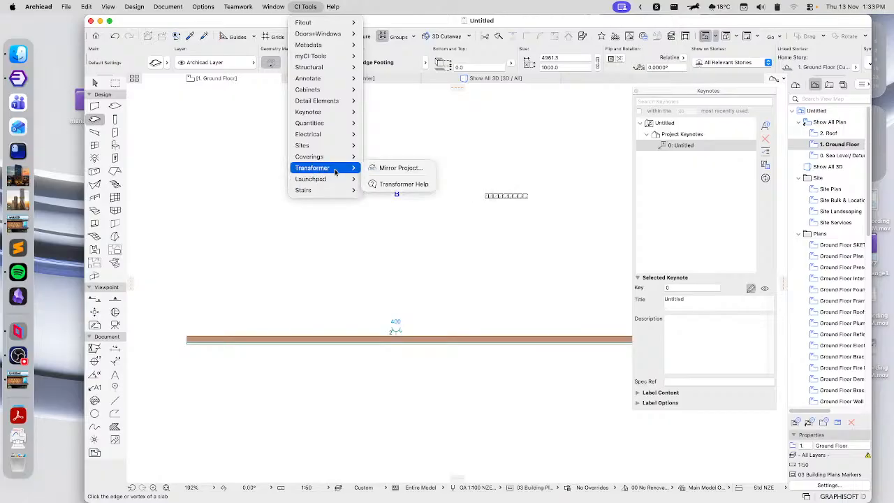
{"action": "left_click", "coordinate": [404, 169]}
{"action": "left_click", "coordinate": [375, 261]}
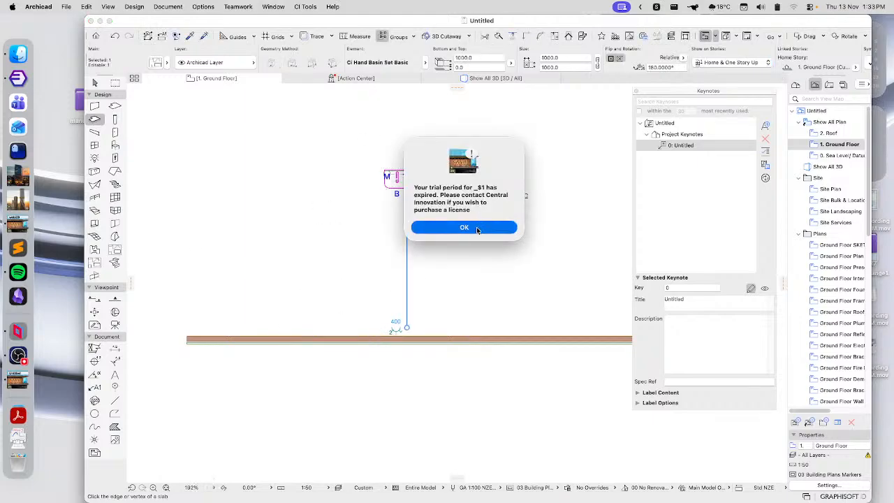
{"action": "left_click", "coordinate": [475, 229]}
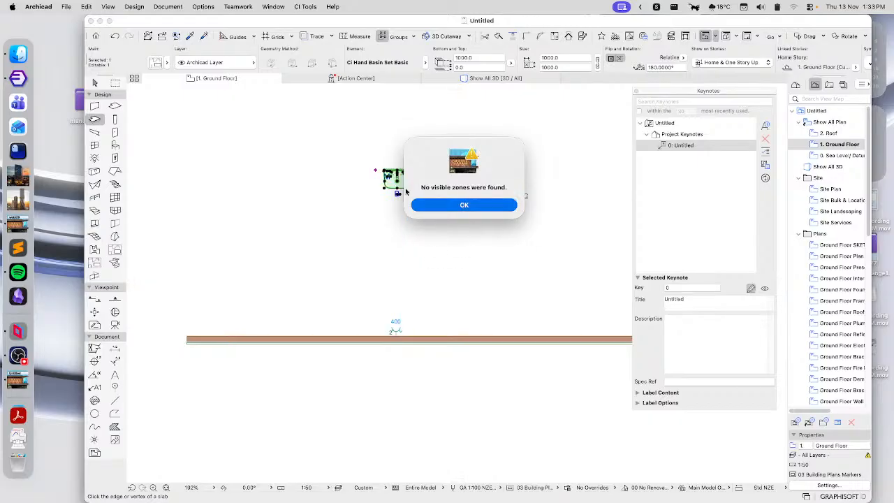
{"action": "left_click", "coordinate": [466, 204]}
{"action": "scroll", "coordinate": [353, 259], "scroll_direction": "down", "scroll_amount": 4}
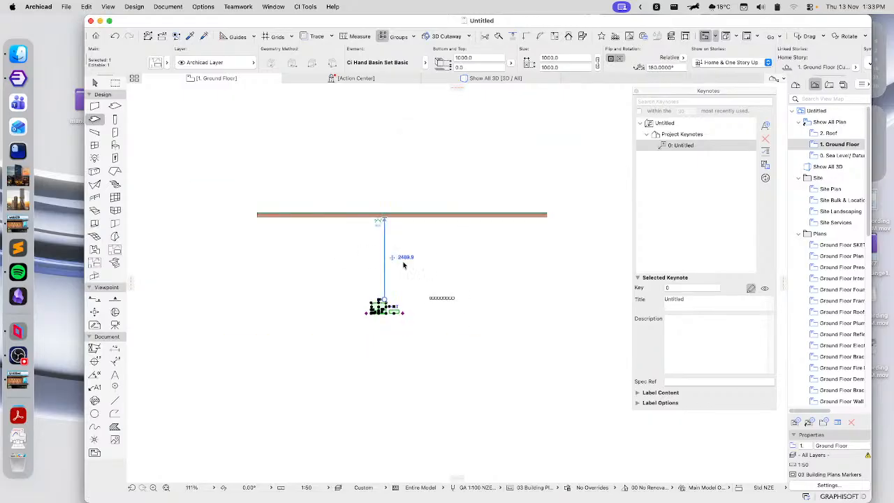
{"action": "left_click", "coordinate": [95, 83]}
{"action": "left_click", "coordinate": [364, 153]}
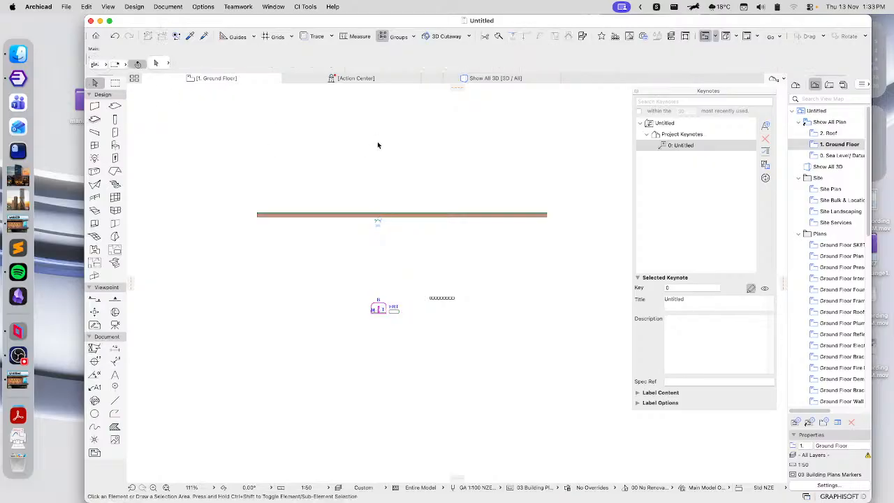
Set the Polystair tool's default element to CI Tools Stair on Stringers after checking the available stair commands.
{"action": "left_click", "coordinate": [305, 7]}
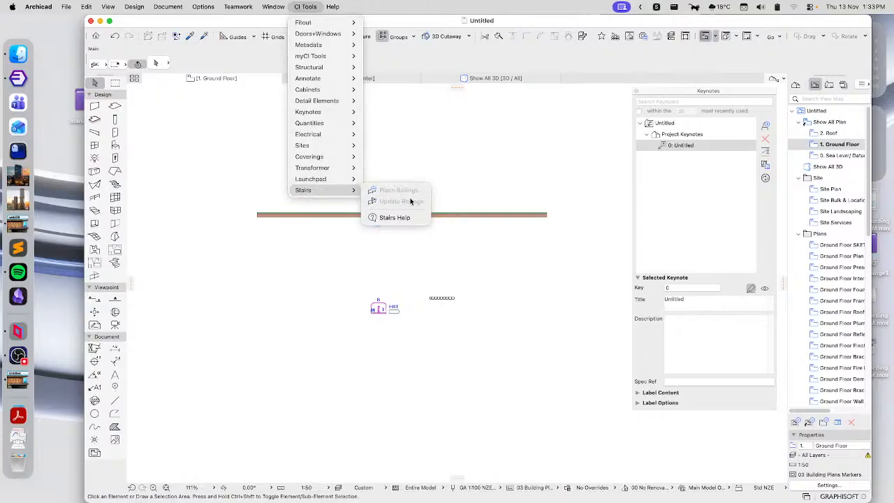
{"action": "left_click", "coordinate": [335, 248]}
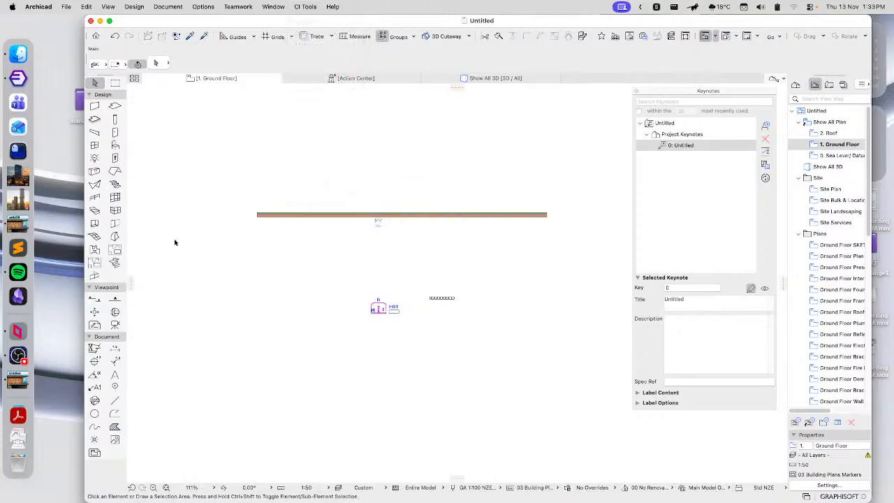
{"action": "left_click", "coordinate": [115, 263]}
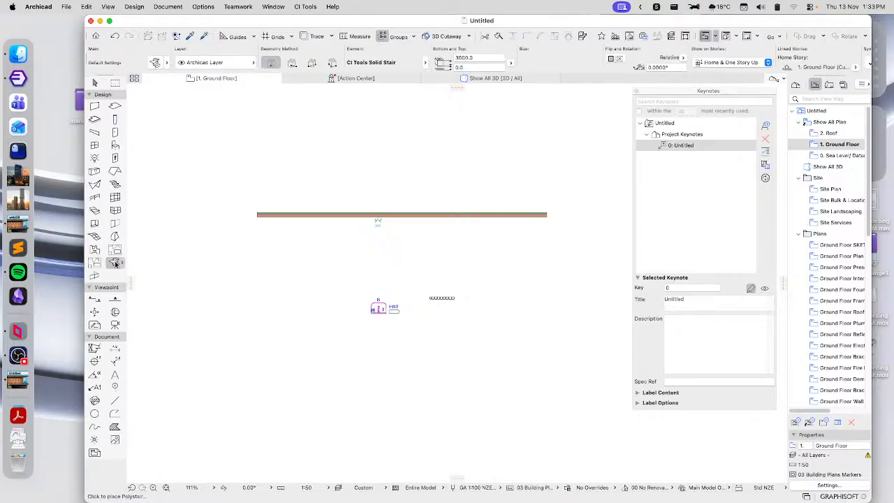
{"action": "double_click", "coordinate": [115, 263]}
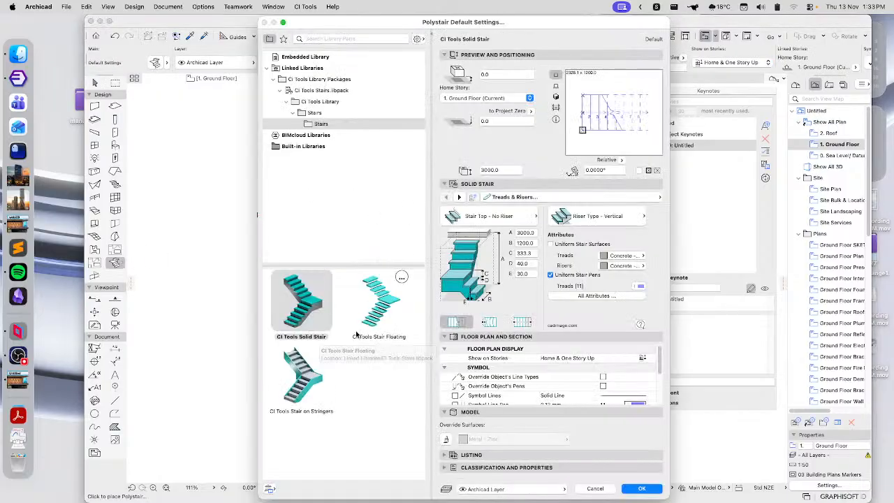
{"action": "left_click", "coordinate": [306, 376]}
{"action": "left_click", "coordinate": [649, 490]}
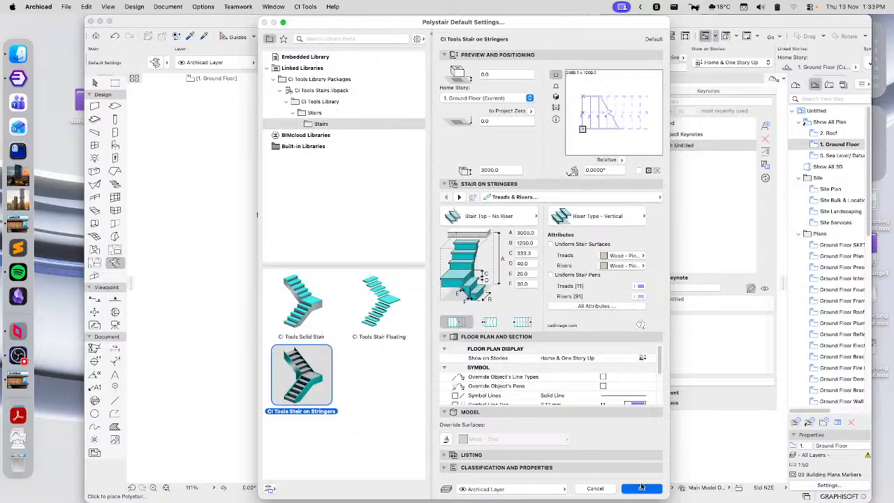
Draw a stair below the wall with two angled flights, a flat landing segment and a final flight in the same direction.
{"action": "left_click", "coordinate": [343, 274]}
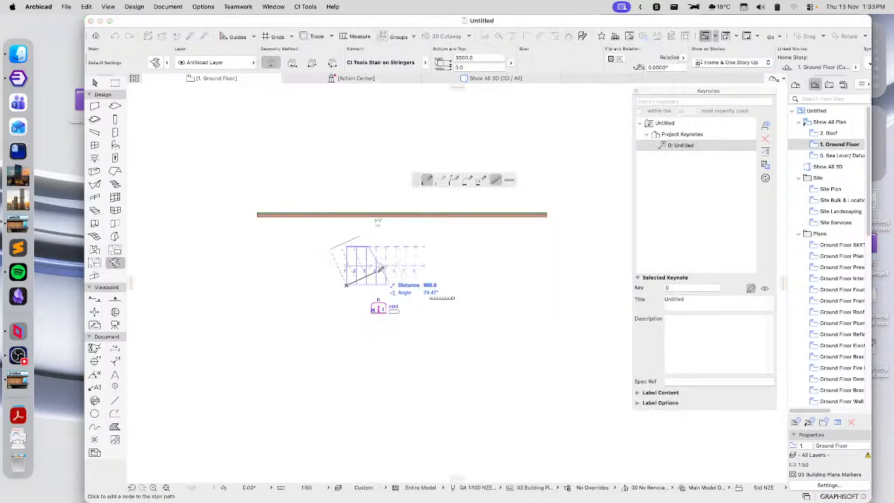
{"action": "left_click", "coordinate": [458, 274]}
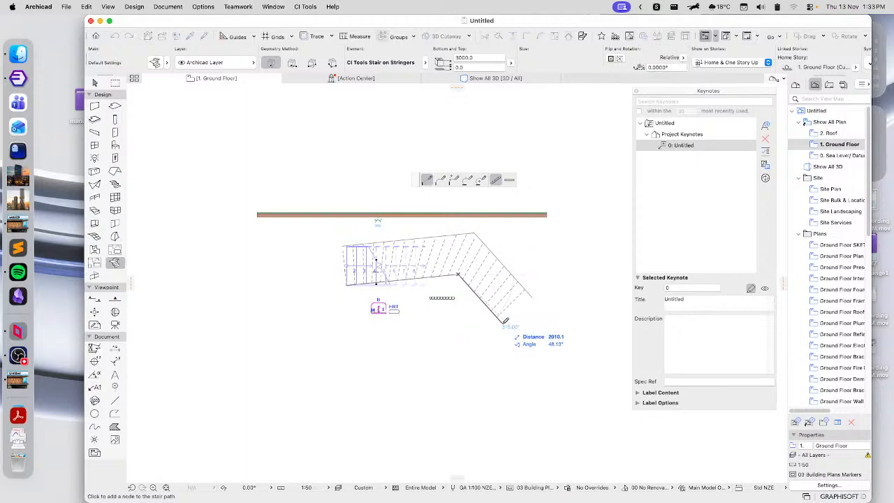
{"action": "left_click", "coordinate": [502, 323]}
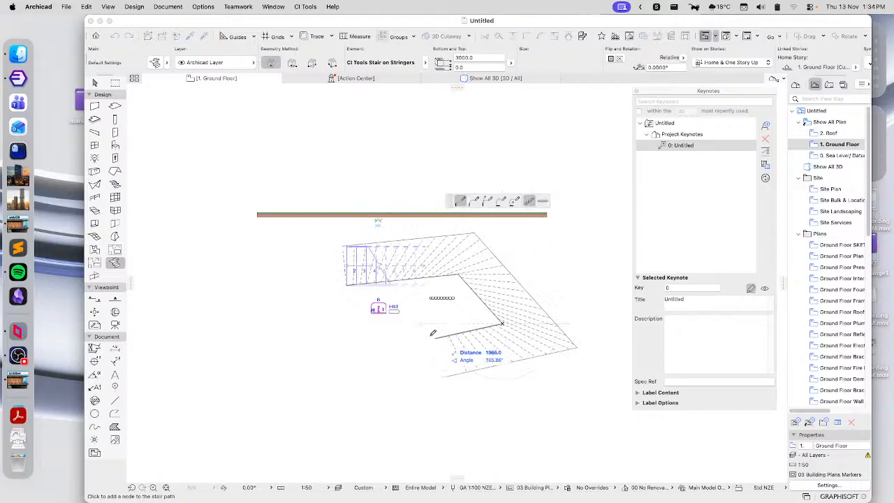
{"action": "left_click", "coordinate": [543, 200]}
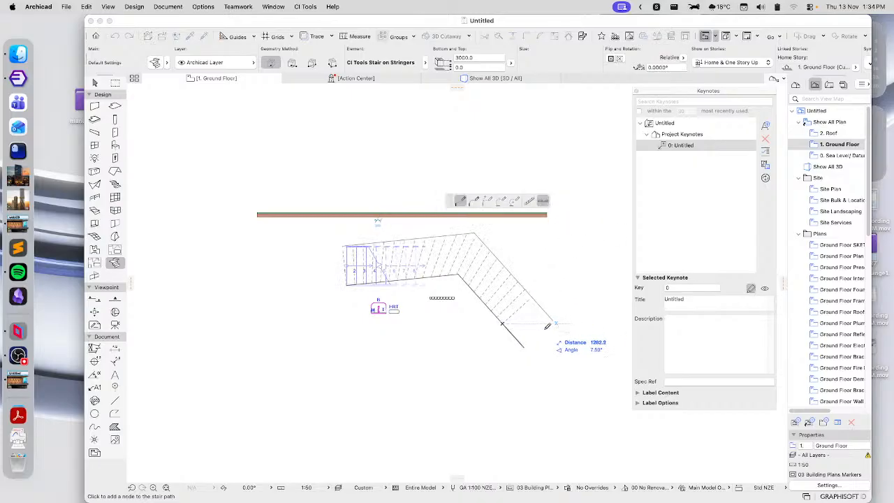
{"action": "left_click", "coordinate": [530, 351]}
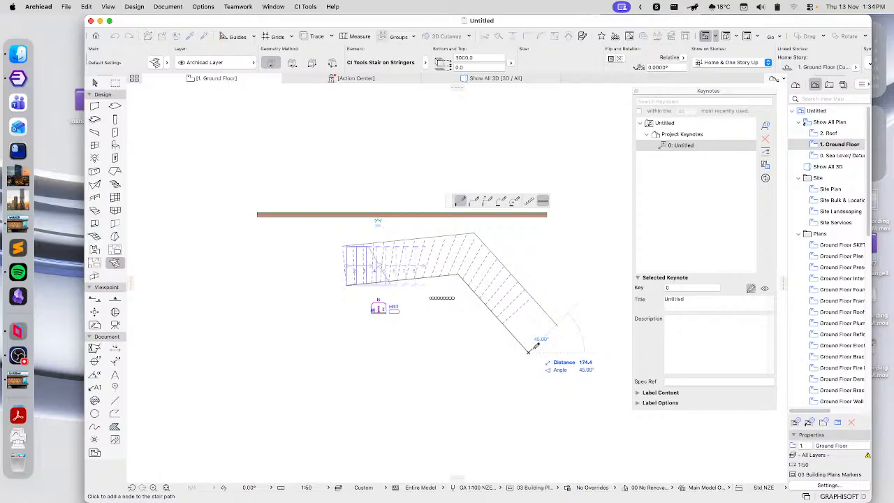
{"action": "left_click", "coordinate": [530, 200]}
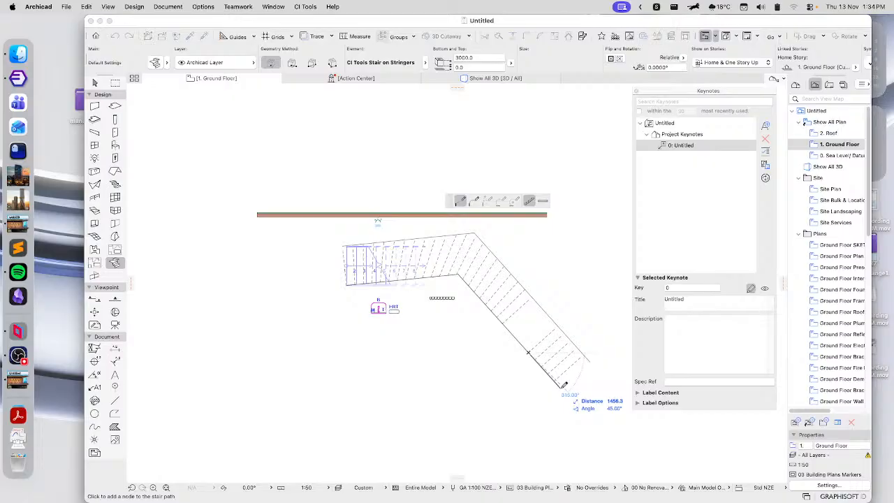
{"action": "double_click", "coordinate": [562, 385]}
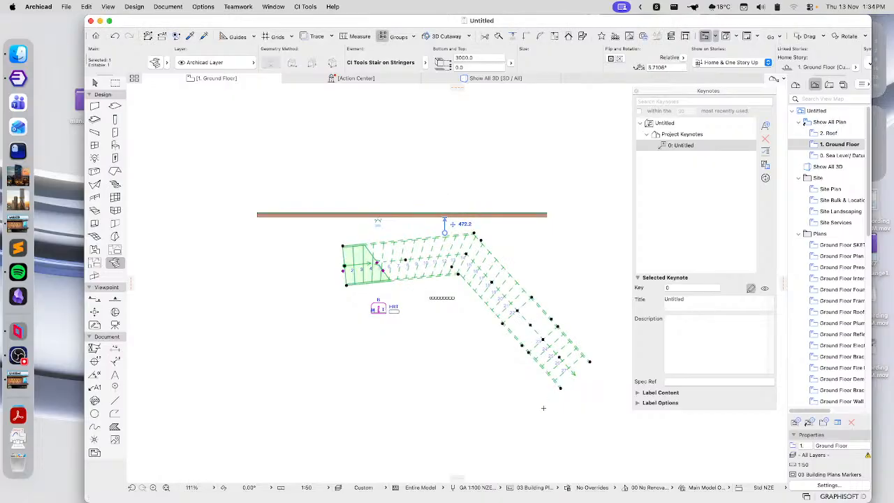
Place CI Tools Horizontal Rails along a side of the selected stair and clear the selection.
{"action": "scroll", "coordinate": [543, 407], "scroll_direction": "right", "scroll_amount": 3}
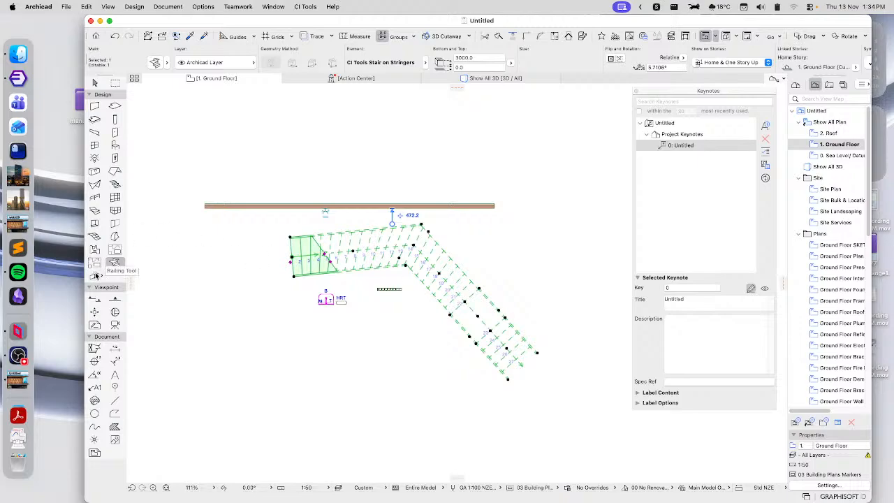
{"action": "left_click", "coordinate": [114, 262]}
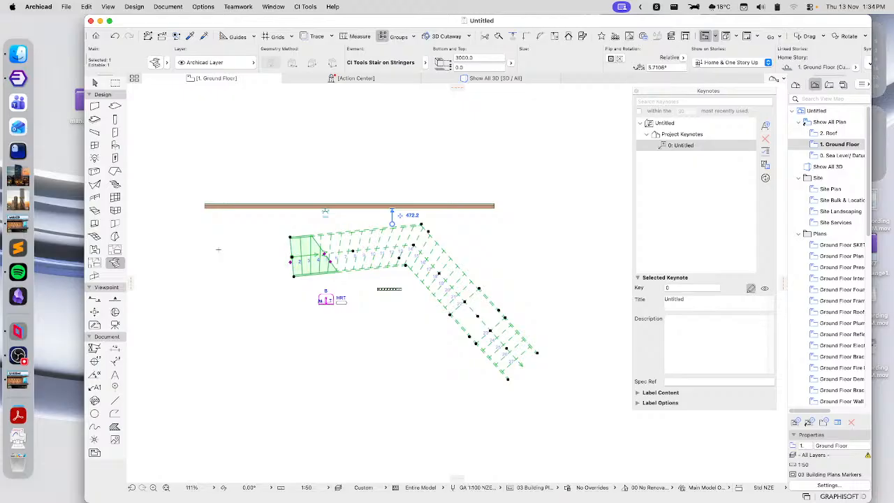
{"action": "left_click", "coordinate": [306, 7]}
{"action": "mouse_move", "coordinate": [312, 191]}
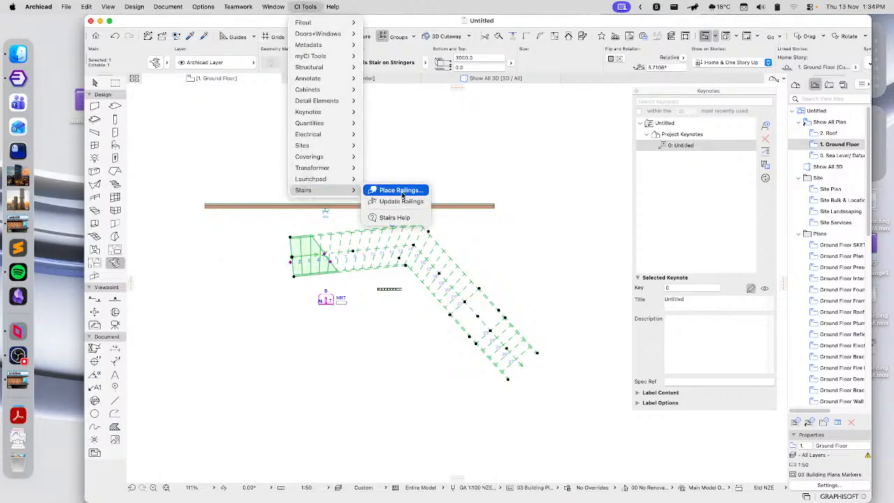
{"action": "left_click", "coordinate": [391, 190]}
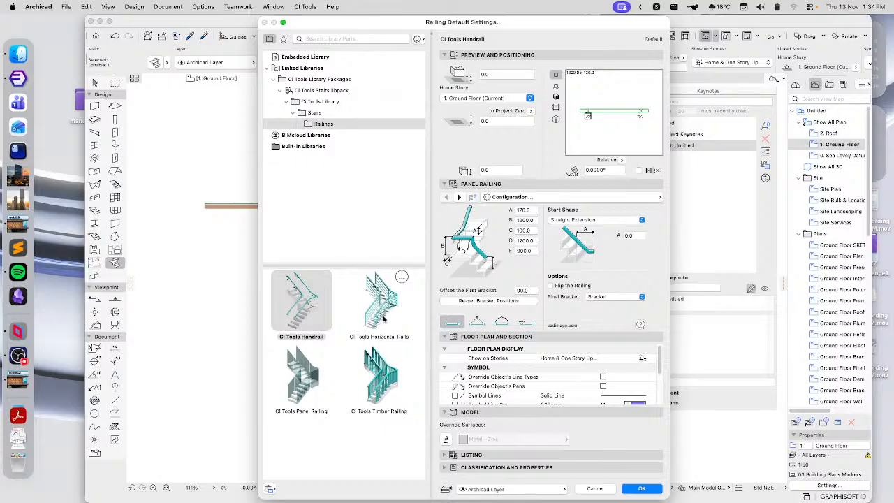
{"action": "left_click", "coordinate": [384, 318]}
{"action": "left_click", "coordinate": [648, 491]}
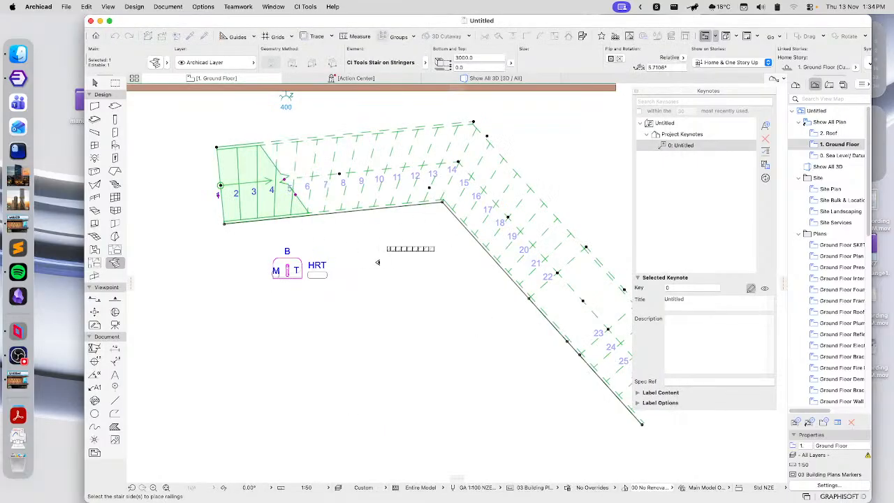
{"action": "left_click", "coordinate": [331, 153]}
{"action": "scroll", "coordinate": [448, 221], "scroll_direction": "down", "scroll_amount": 3}
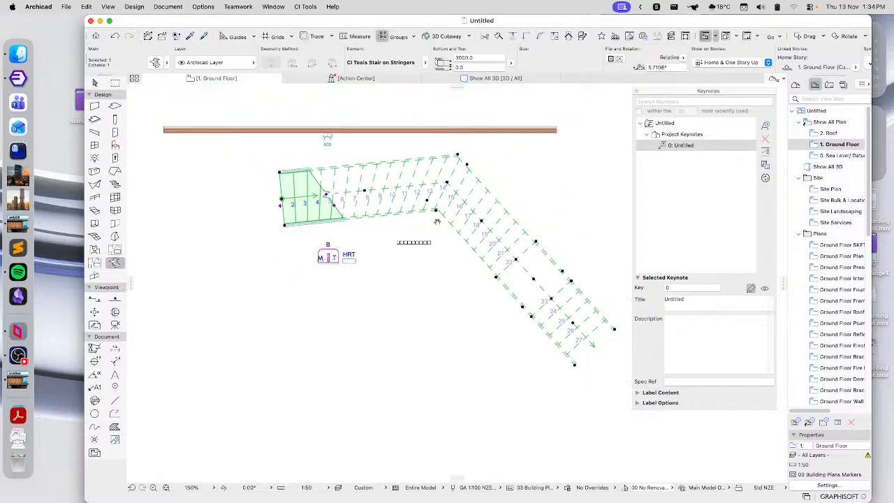
{"action": "key", "text": "Escape"}
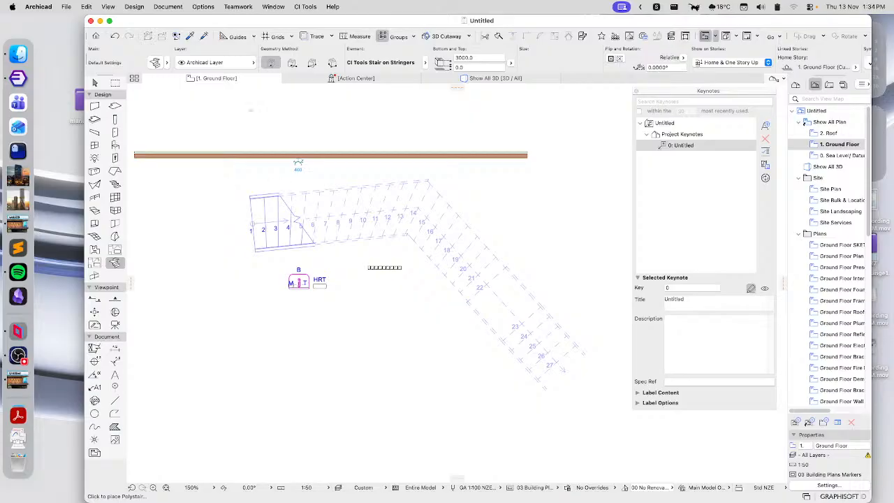
Show the Quantity Take-off palette beside the drawing and close the Keynotes palette.
{"action": "left_click", "coordinate": [298, 6]}
{"action": "mouse_move", "coordinate": [322, 183]}
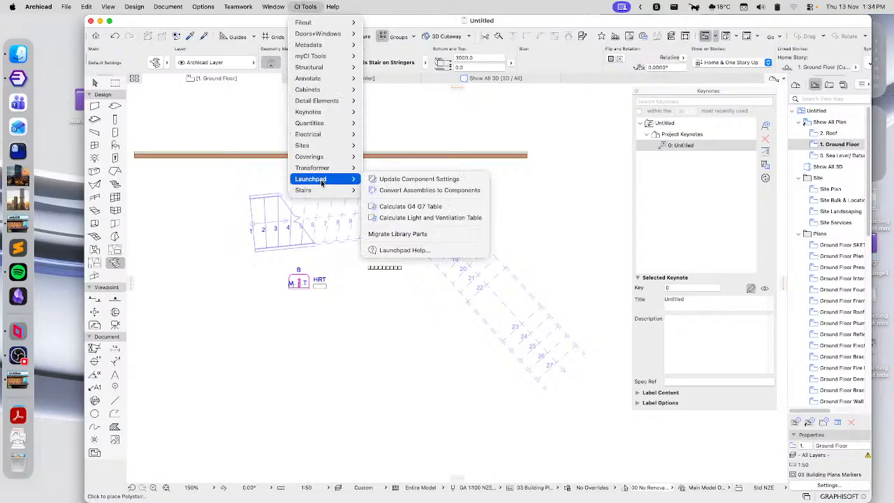
{"action": "mouse_move", "coordinate": [329, 67]}
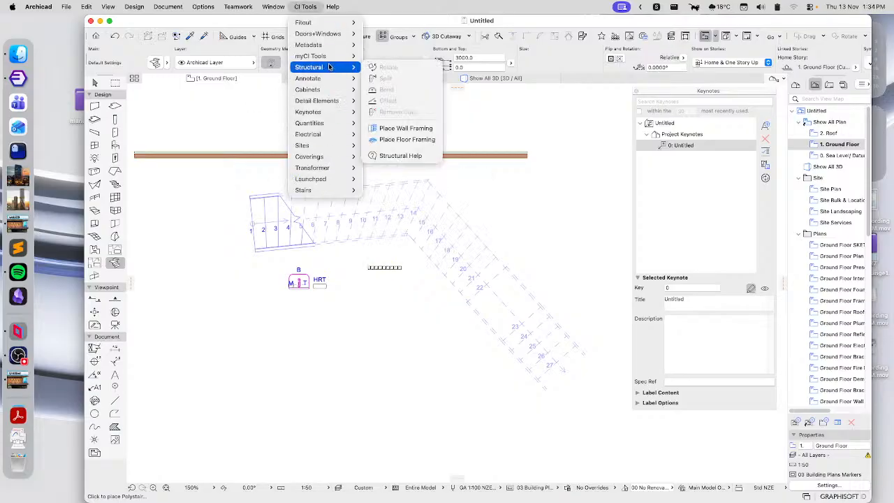
{"action": "mouse_move", "coordinate": [314, 124]}
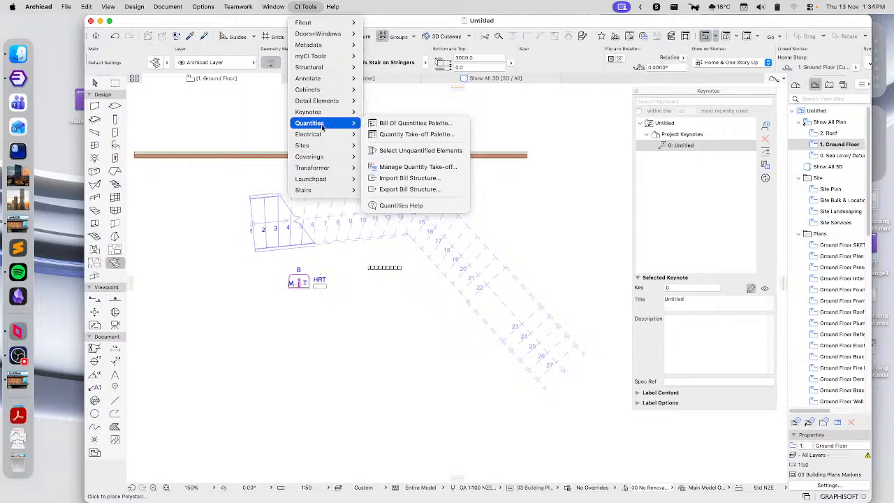
{"action": "left_click", "coordinate": [411, 135]}
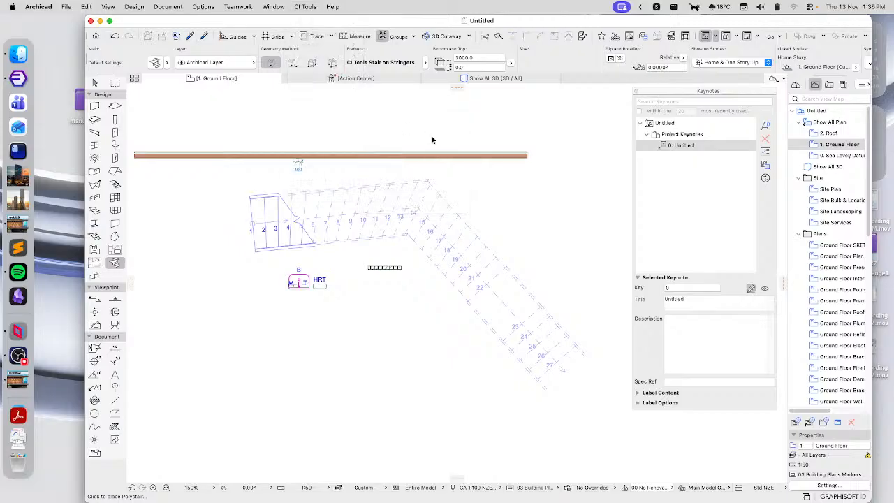
{"action": "left_click_drag", "start_coordinate": [461, 98], "coordinate": [720, 97]}
{"action": "left_click", "coordinate": [636, 92]}
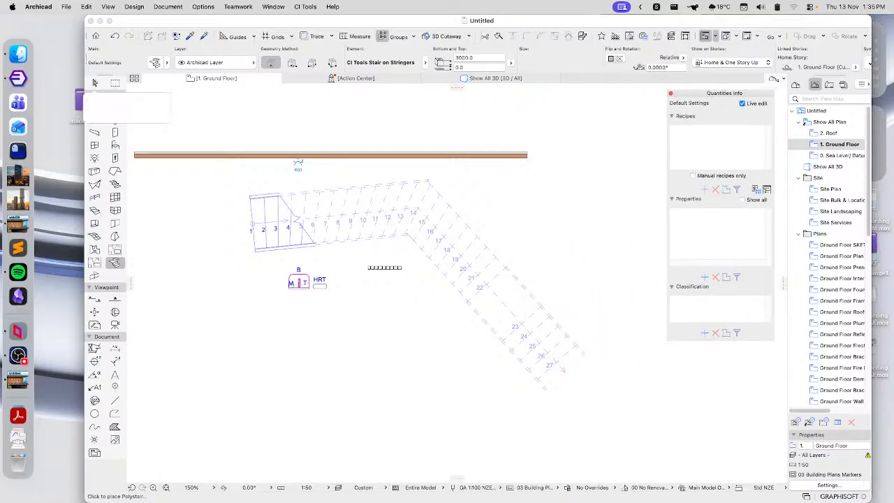
Select the wall, review the bill structure and recipes in the Quantity Take-off Manager, and cancel without changes.
{"action": "left_click", "coordinate": [96, 82]}
{"action": "left_click", "coordinate": [455, 157]}
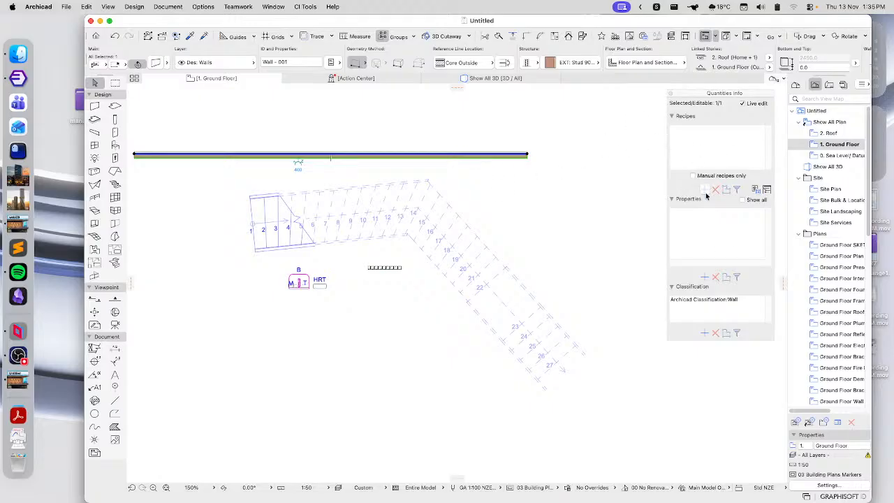
{"action": "left_click", "coordinate": [756, 191]}
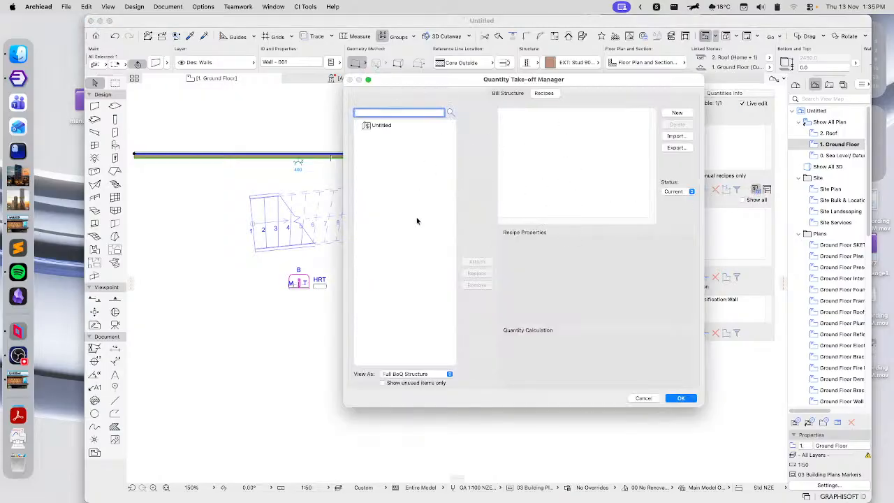
{"action": "left_click", "coordinate": [505, 94]}
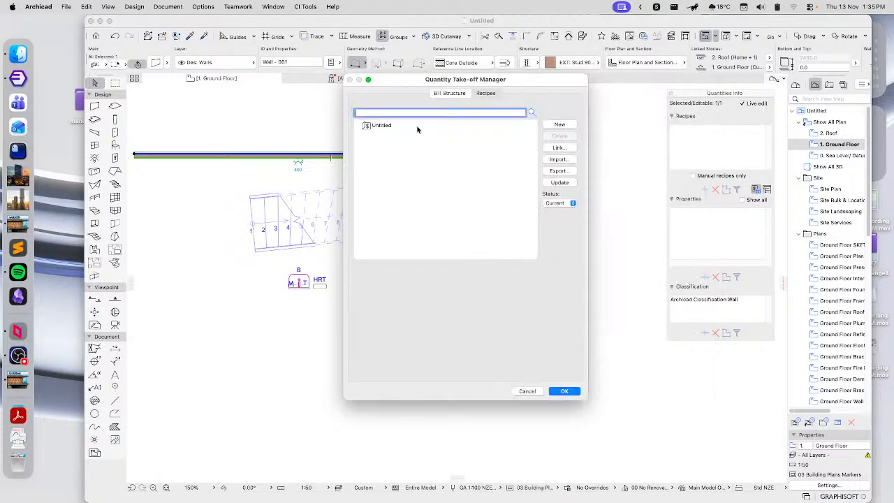
{"action": "left_click", "coordinate": [485, 96]}
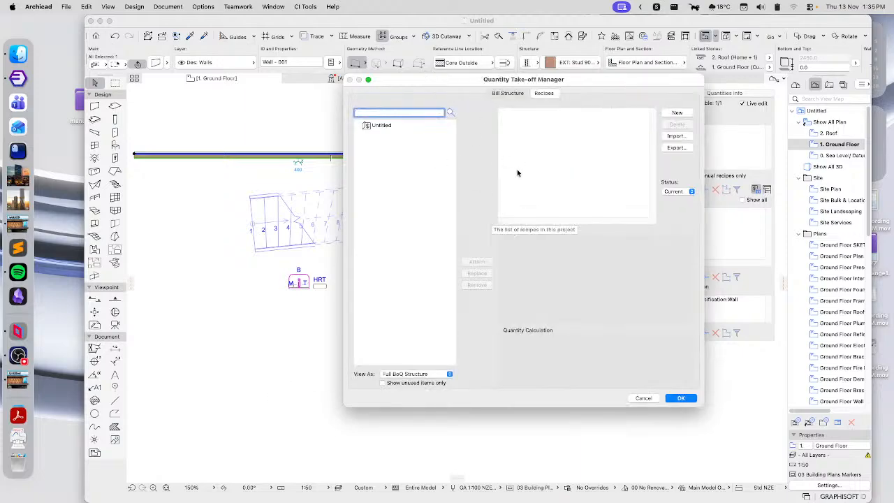
{"action": "left_click", "coordinate": [644, 398]}
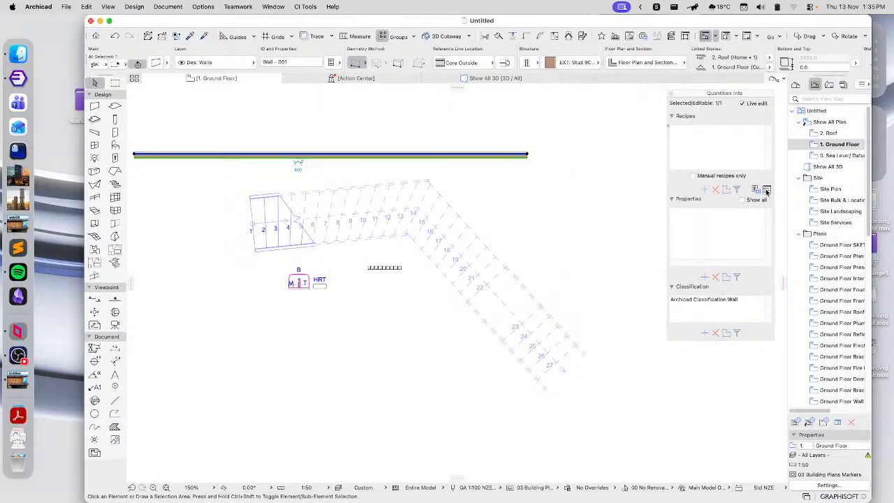
Examine the Bill Of Quantities scope, calculation and export options, close both quantity palettes and deselect the wall.
{"action": "left_click", "coordinate": [767, 190]}
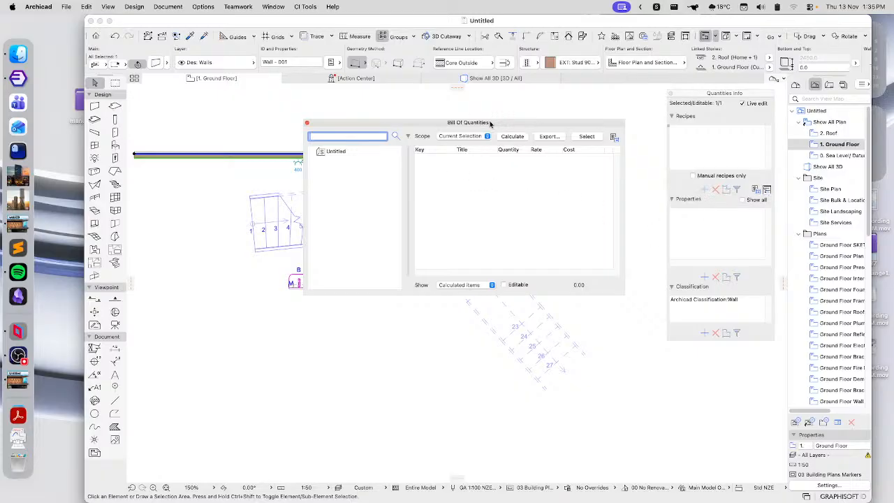
{"action": "left_click_drag", "start_coordinate": [490, 124], "coordinate": [399, 135]}
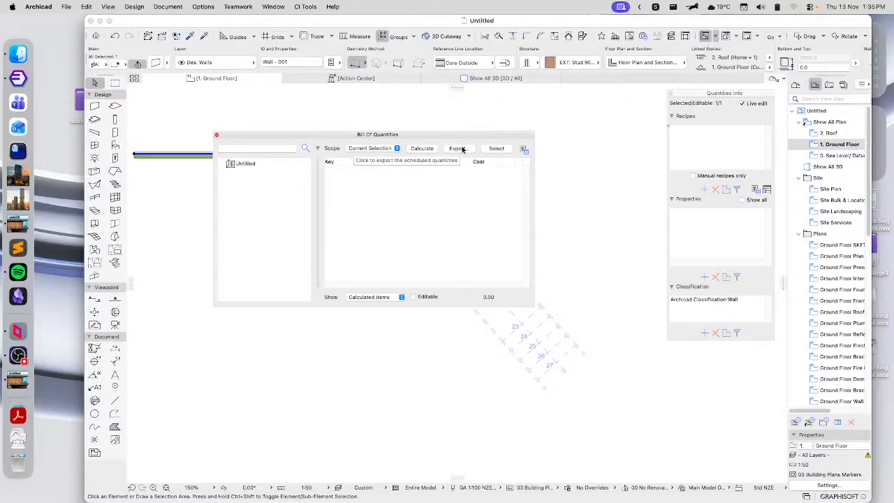
{"action": "left_click", "coordinate": [216, 135]}
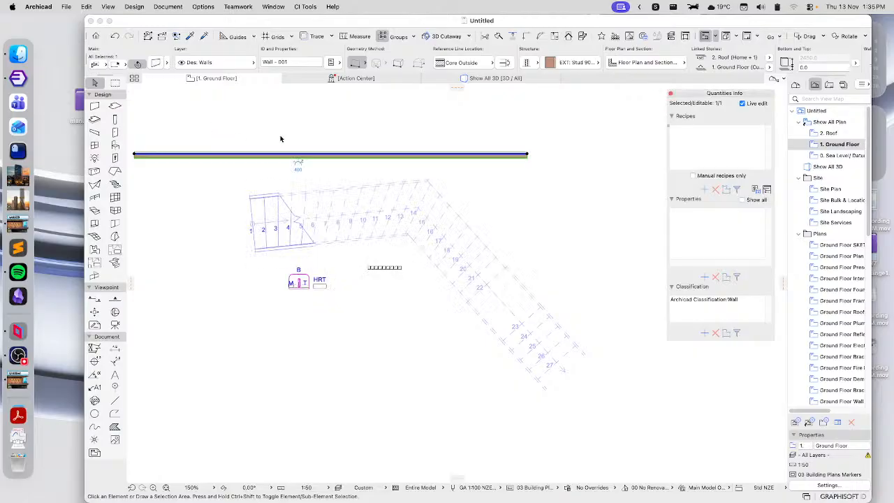
{"action": "left_click", "coordinate": [671, 94]}
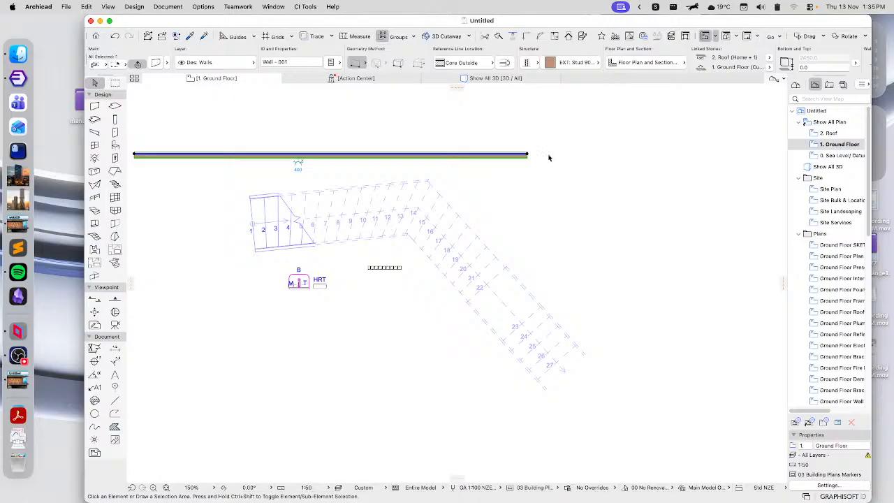
{"action": "left_click", "coordinate": [570, 141]}
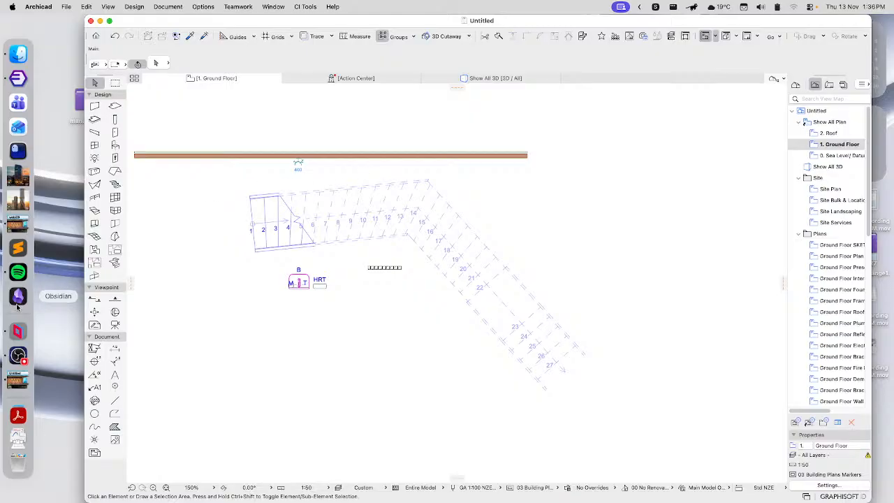
{"action": "left_click", "coordinate": [19, 356]}
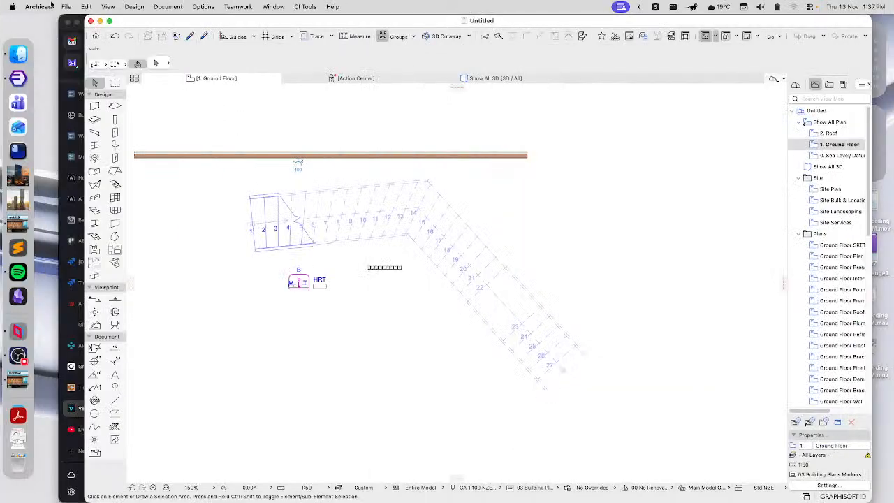
From the Library Manager, browse for libraries to add and select all the packages in the Ci Tools Library Packages folder.
{"action": "left_click", "coordinate": [66, 6]}
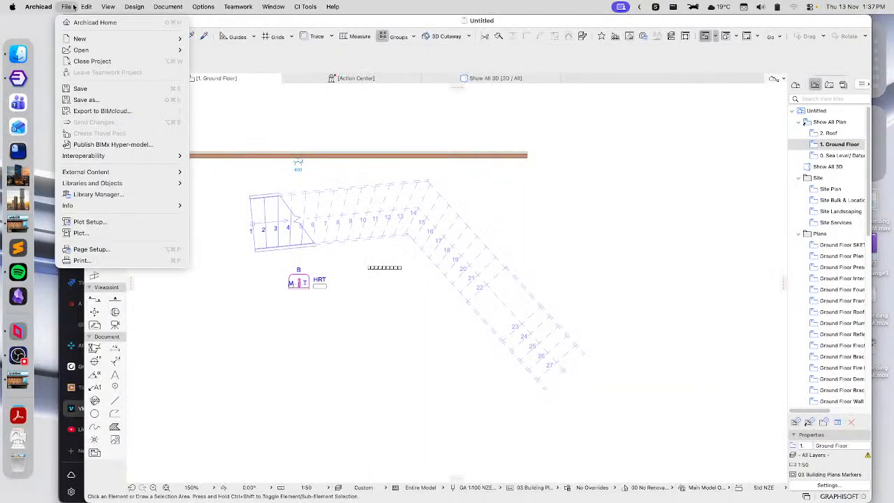
{"action": "left_click", "coordinate": [88, 195]}
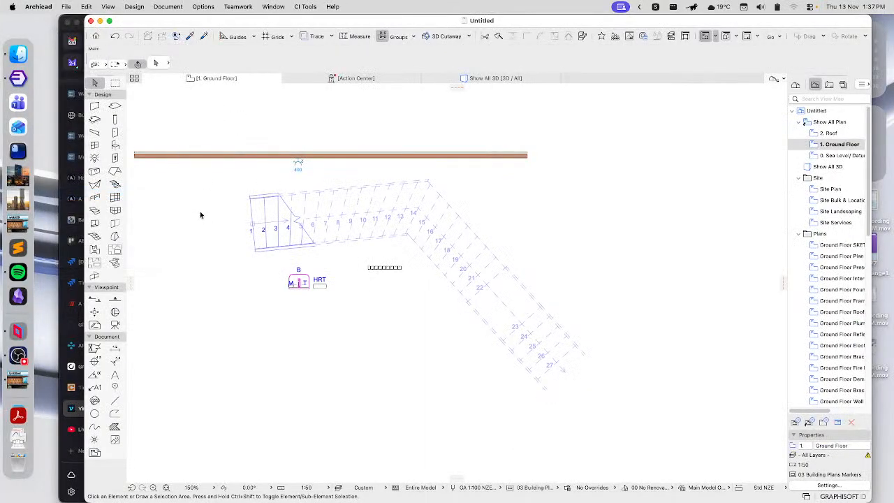
{"action": "left_click", "coordinate": [319, 310]}
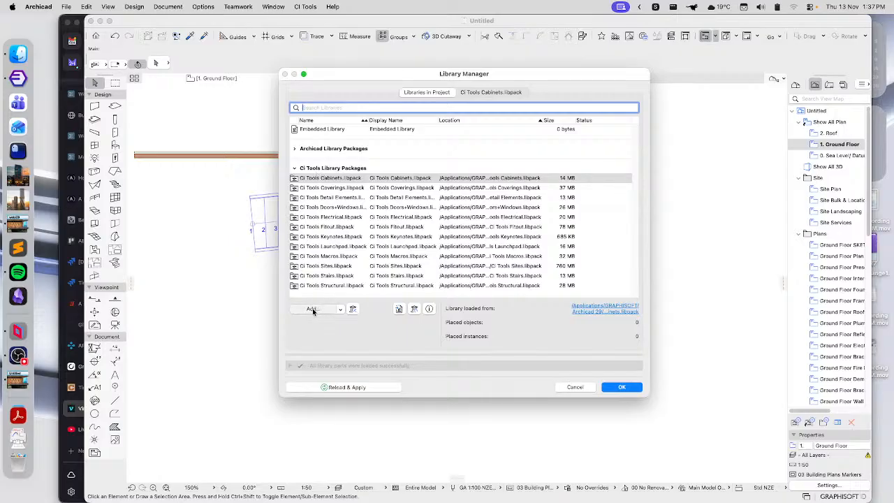
{"action": "left_click_drag", "start_coordinate": [677, 301], "coordinate": [650, 145]}
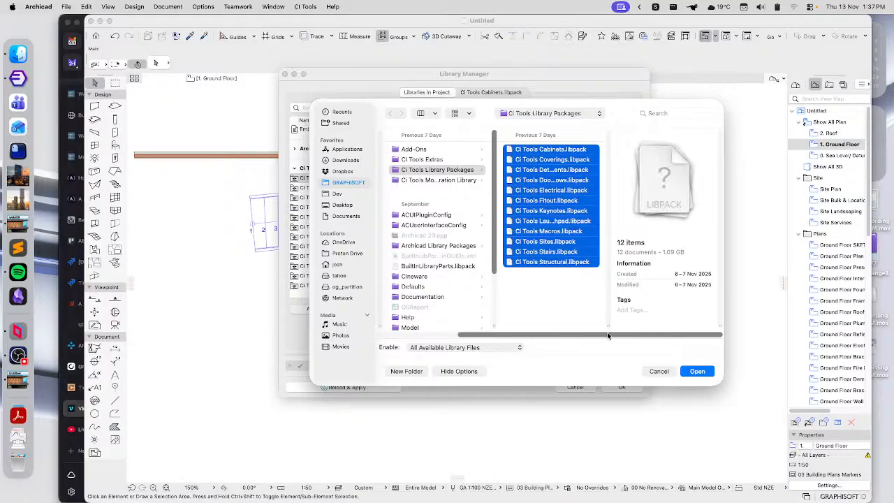
{"action": "left_click_drag", "start_coordinate": [606, 327], "coordinate": [635, 325]}
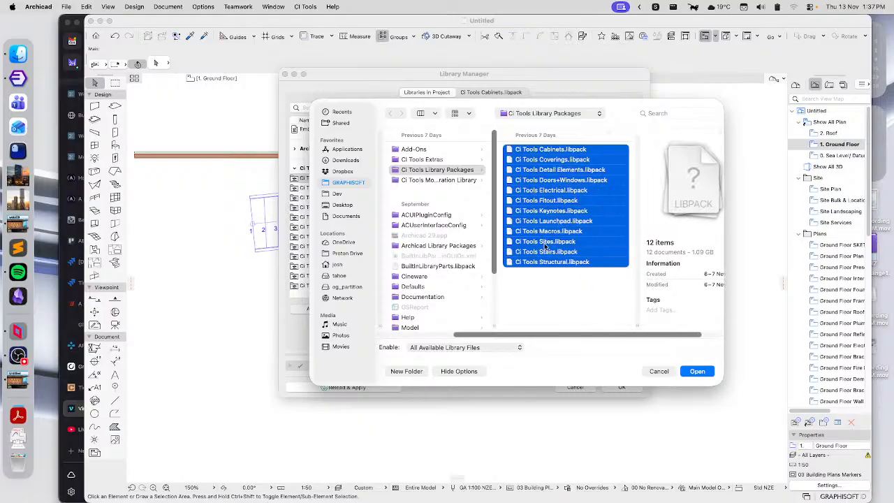
Exclude the Fitout and Launchpad packages from the selection, select only Ci Tools Macros.libpack, and cancel both library dialogs.
{"action": "left_click", "coordinate": [549, 205], "text": "super"}
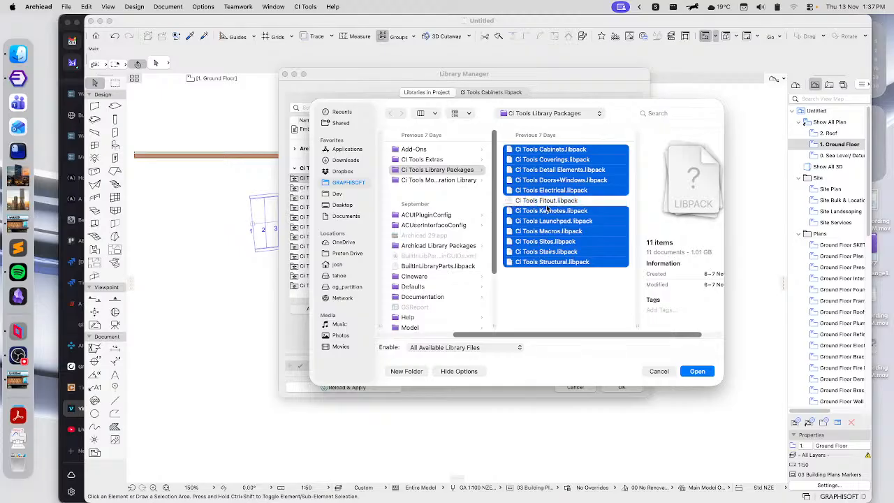
{"action": "left_click", "coordinate": [527, 220], "text": "super"}
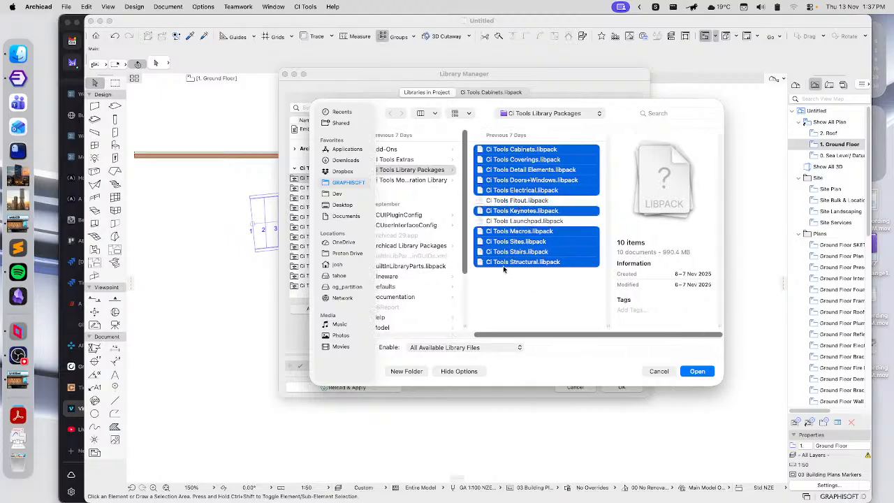
{"action": "key", "text": "Left"}
{"action": "left_click", "coordinate": [529, 233]}
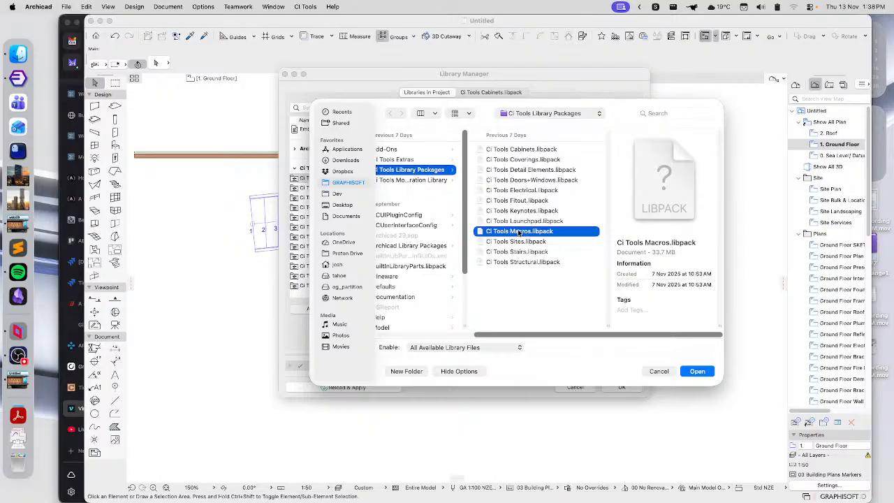
{"action": "left_click", "coordinate": [660, 371]}
{"action": "left_click", "coordinate": [584, 388]}
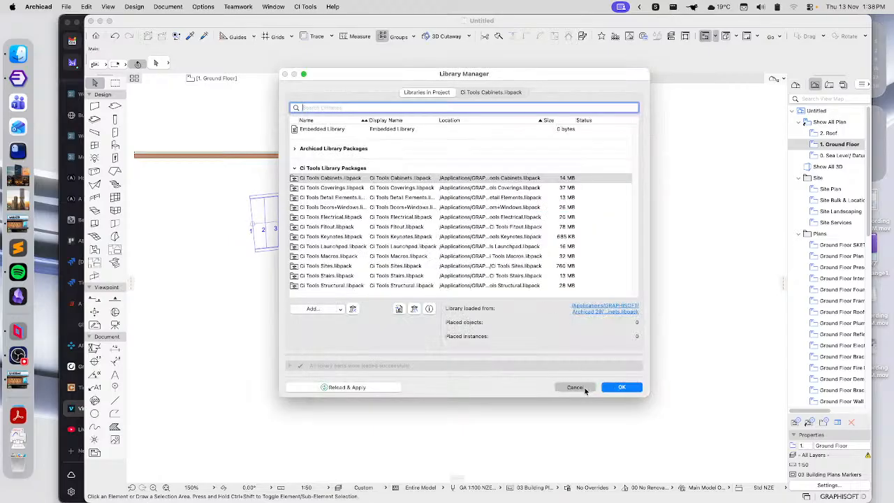
{"action": "left_click", "coordinate": [887, 258]}
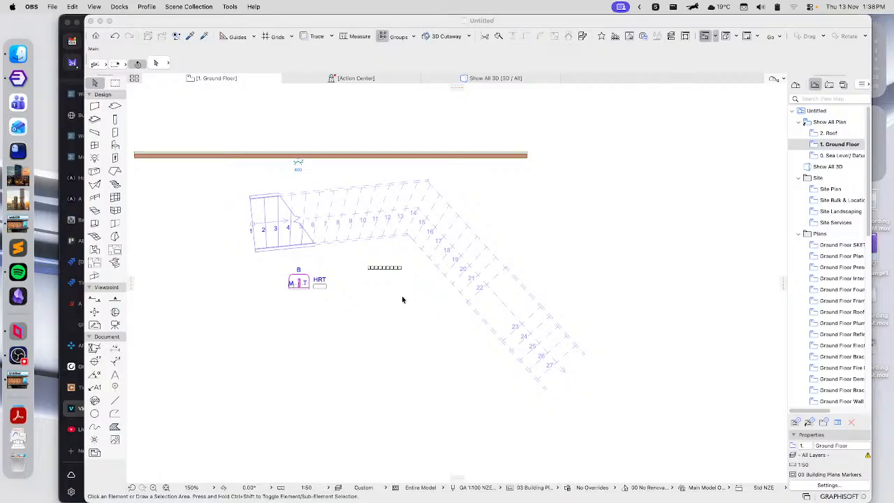